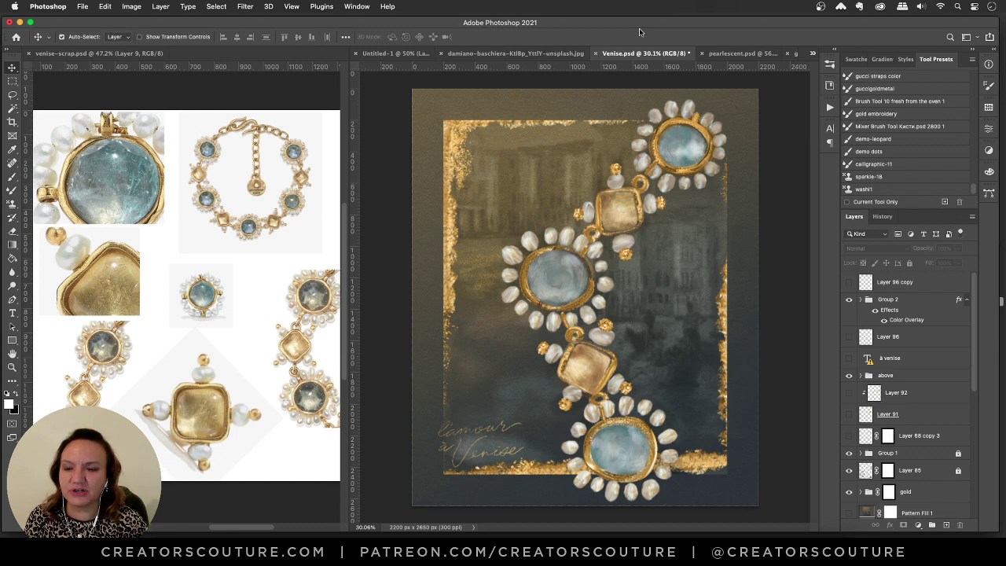
# Review the jewelry reference sheet and the Venice canal photo, and return to the Venise.psd artwork.
pyautogui.click(188, 95)
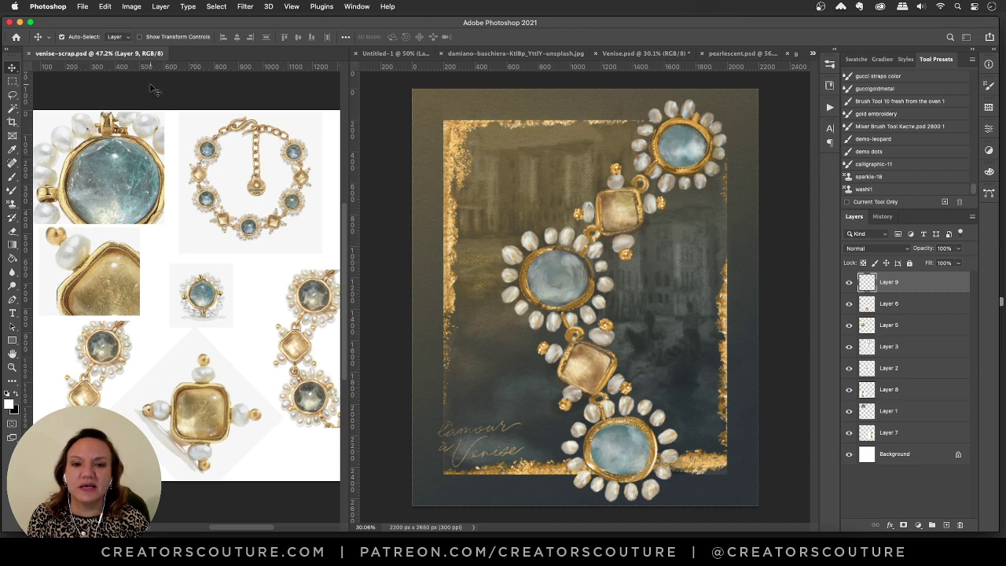
pyautogui.click(514, 164)
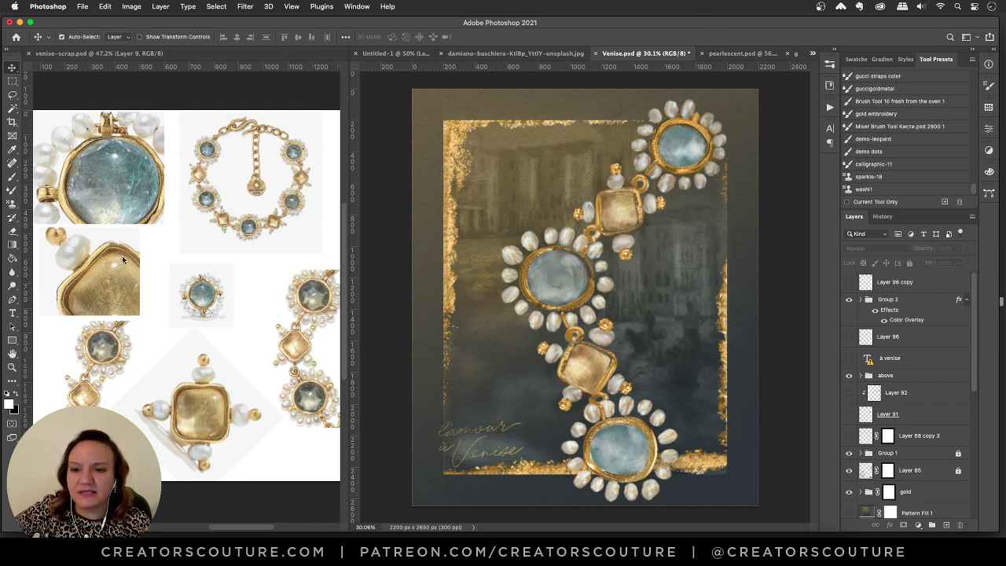
pyautogui.click(476, 54)
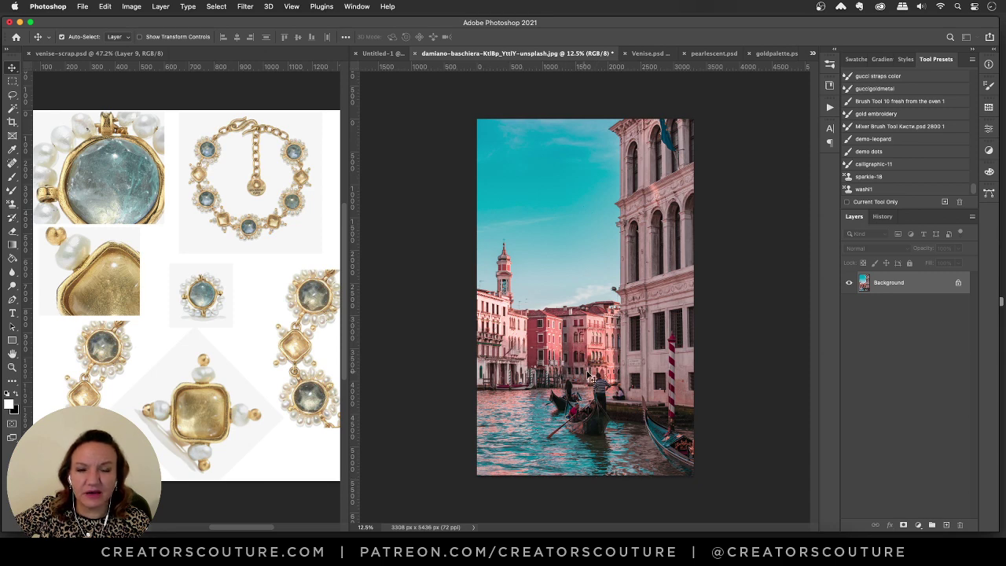
pyautogui.click(642, 53)
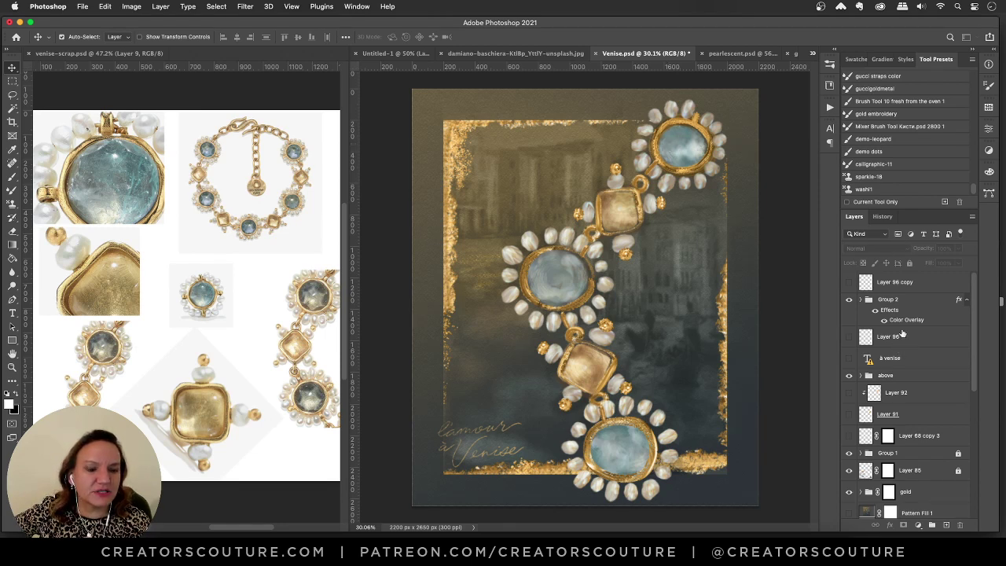
# Hide the lettering in Group 2 and the jewelry in the "above" group, with the Move tool's Auto-Select set to Group.
pyautogui.click(886, 312)
pyautogui.click(849, 302)
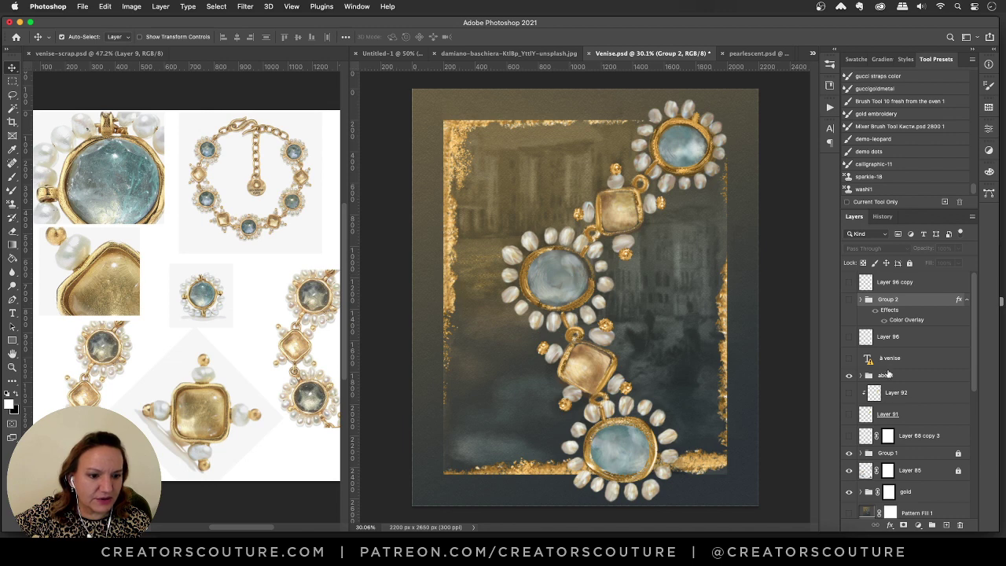
pyautogui.click(124, 37)
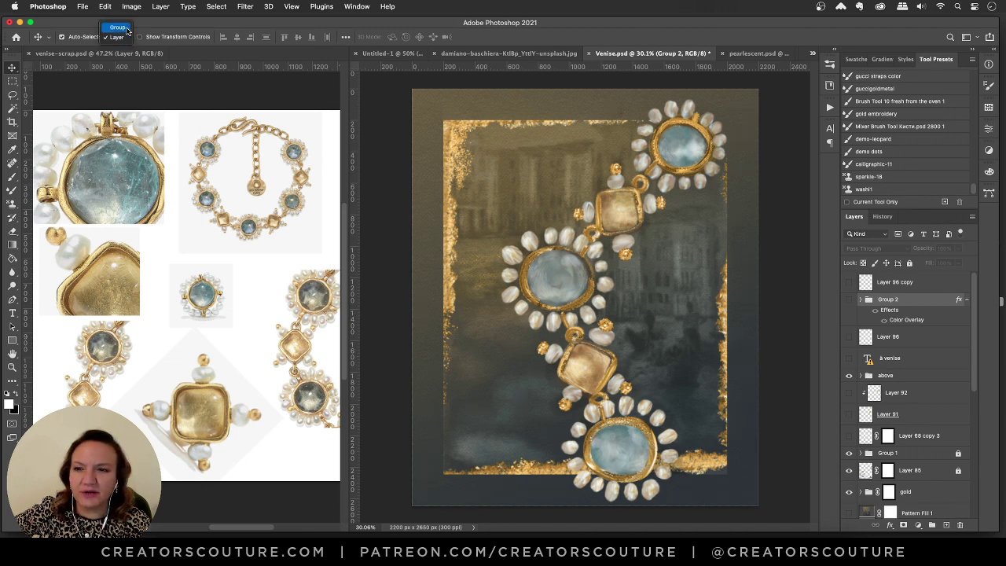
pyautogui.click(118, 28)
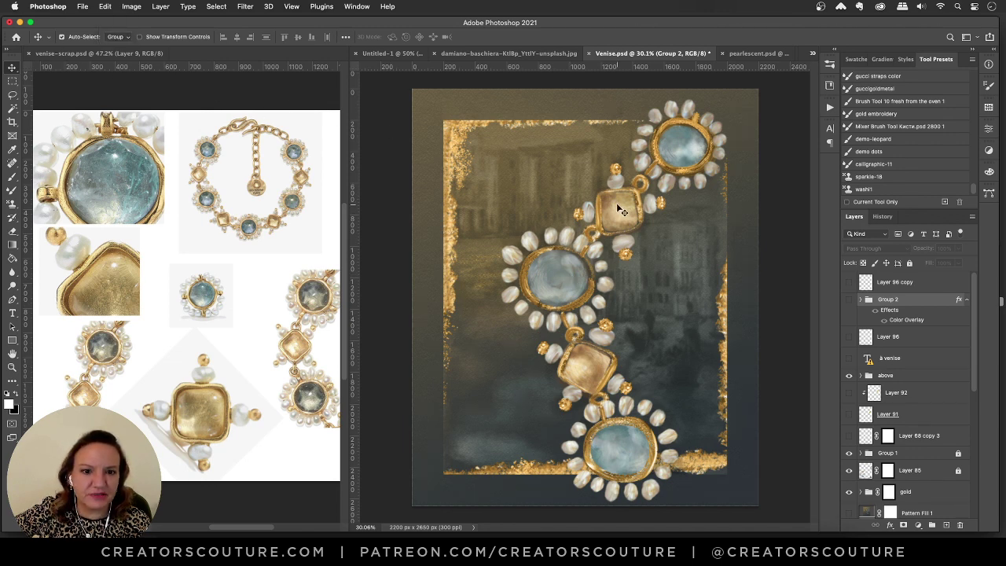
pyautogui.click(672, 160)
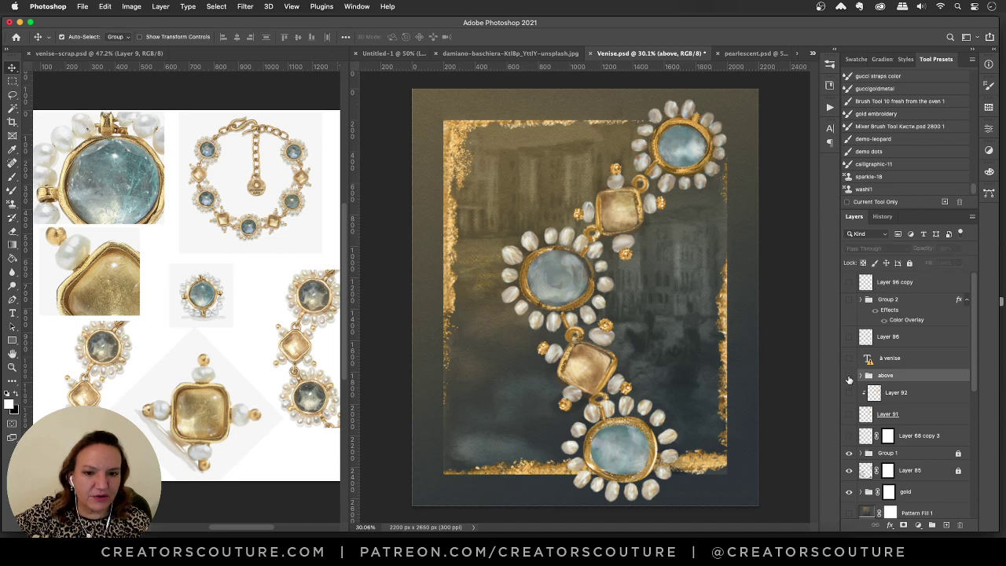
pyautogui.click(848, 376)
# Toggle the visibility of Group 1 to compare the painted background with and without it.
pyautogui.scroll(-3, 896, 417)
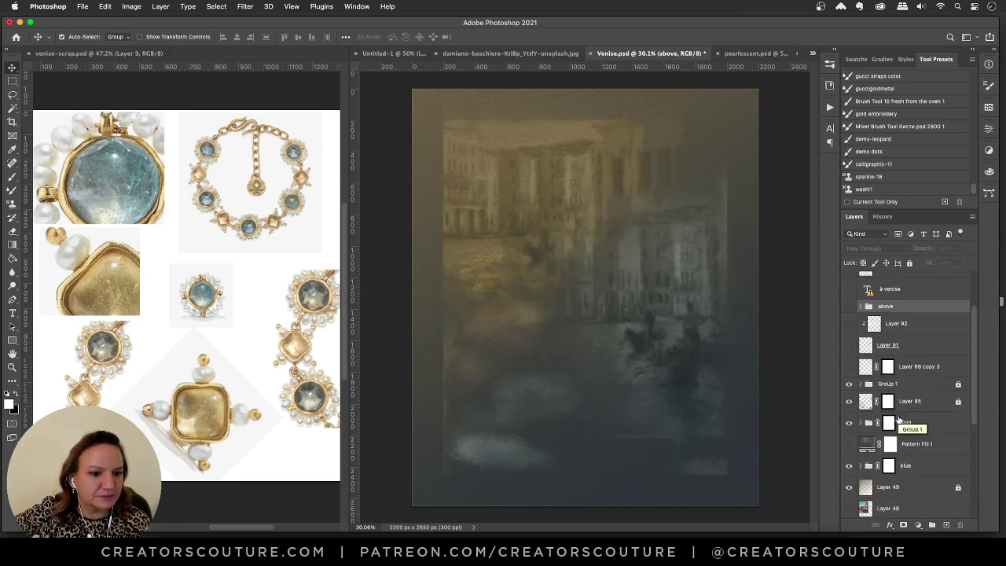
pyautogui.click(888, 385)
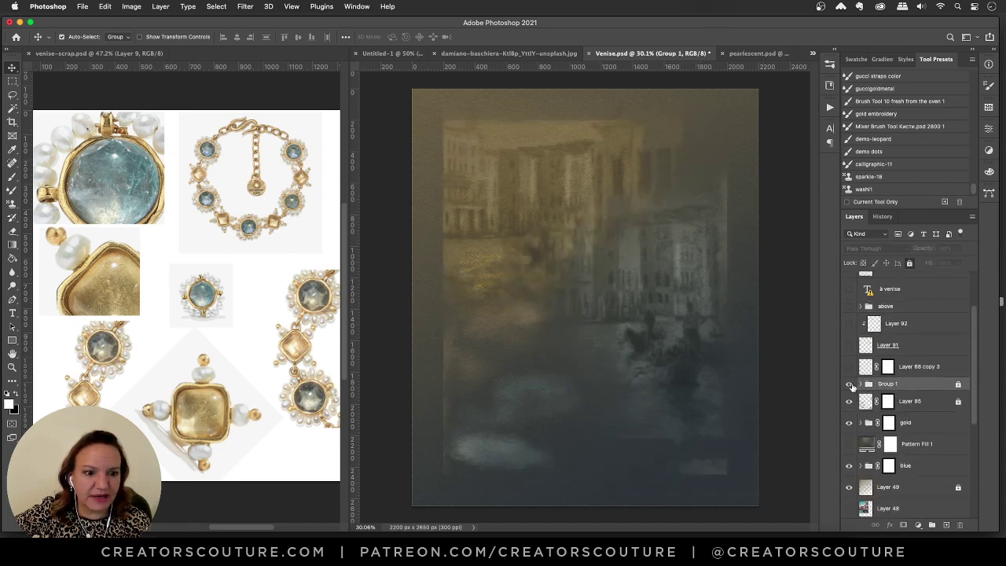
pyautogui.click(849, 385)
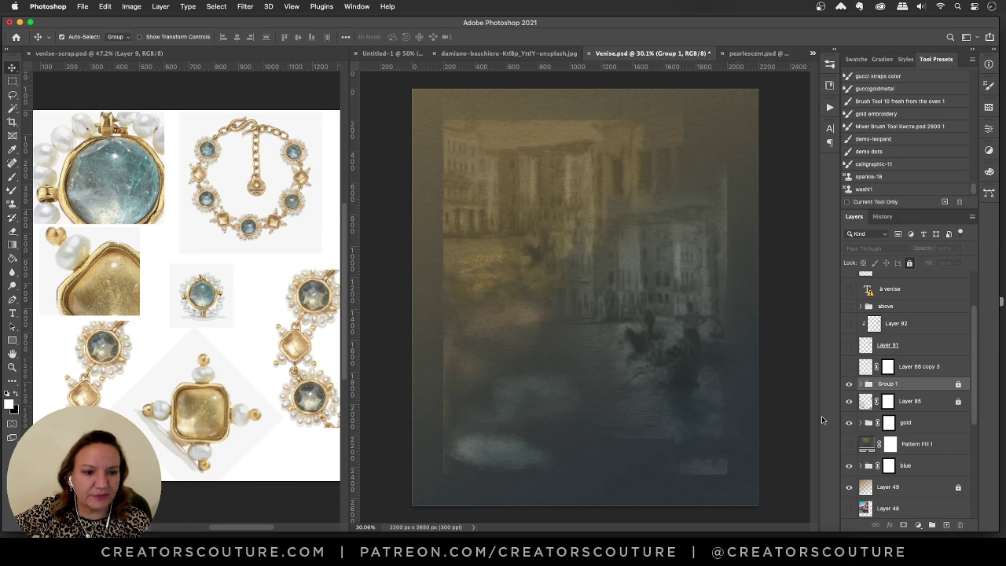
pyautogui.click(849, 384)
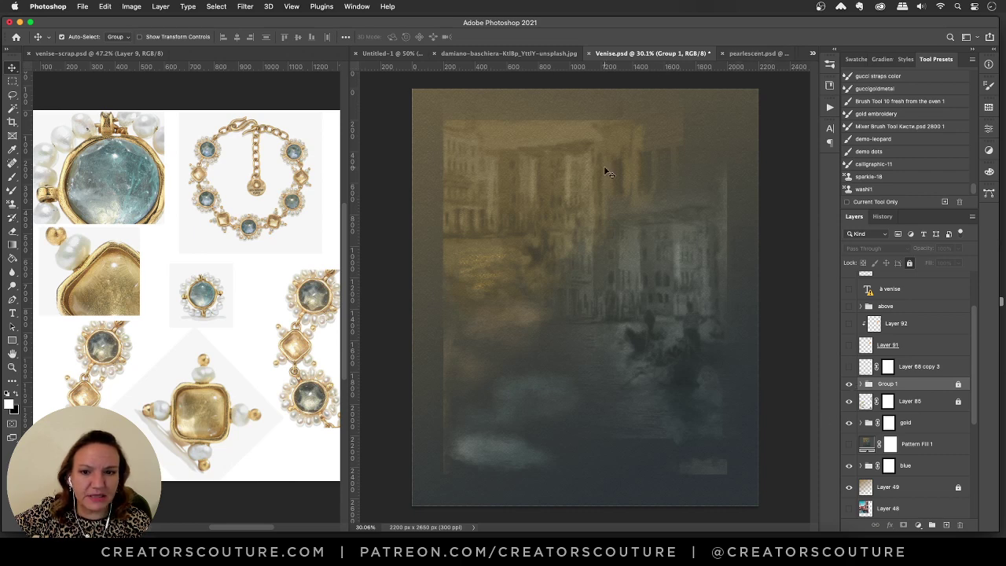
# Open Venise.jpg from the venise folder in Finder and dock it in Photoshop alongside venise-scrap.psd as a reference.
pyautogui.click(162, 544)
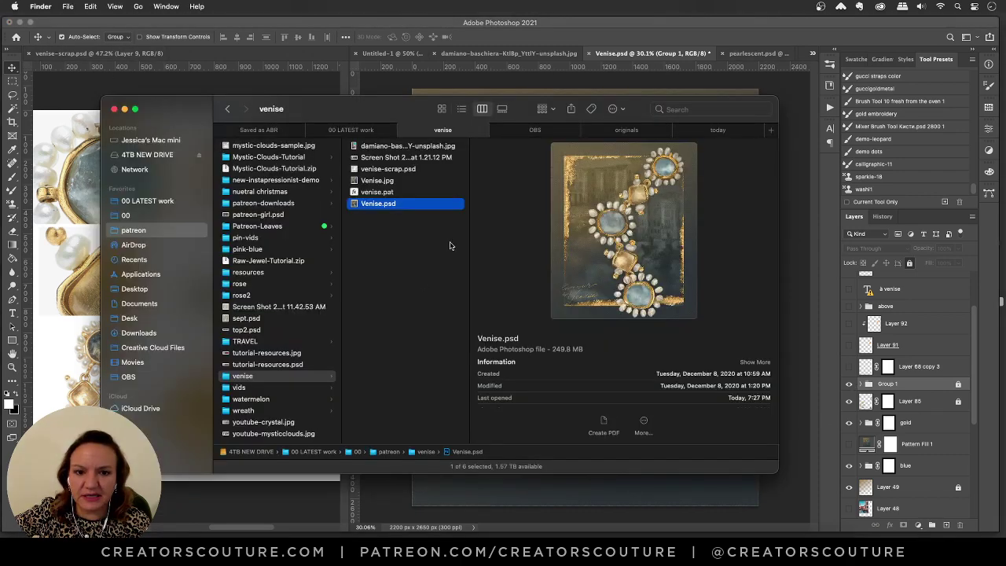
pyautogui.click(366, 181)
pyautogui.moveTo(366, 180); pyautogui.dragTo(476, 523)
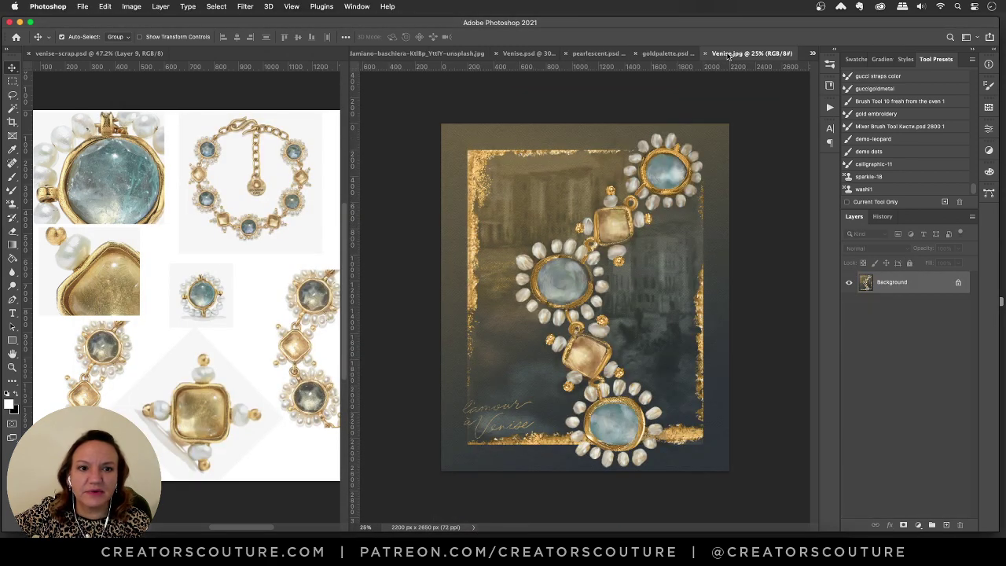
pyautogui.moveTo(729, 55); pyautogui.dragTo(266, 69)
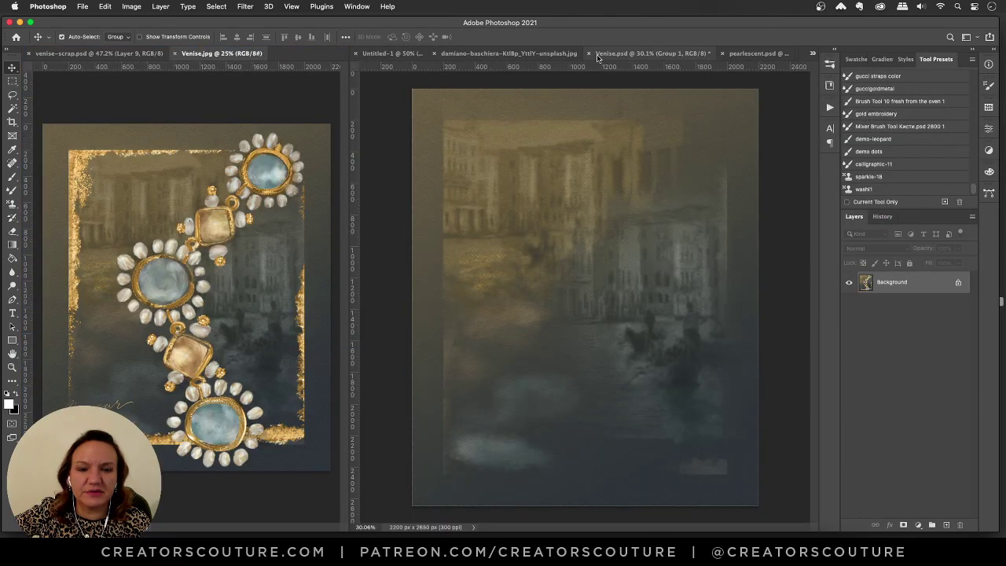
# Check the effect of Group 1 in Venise.psd by switching it off and on, and expand the group.
pyautogui.click(542, 153)
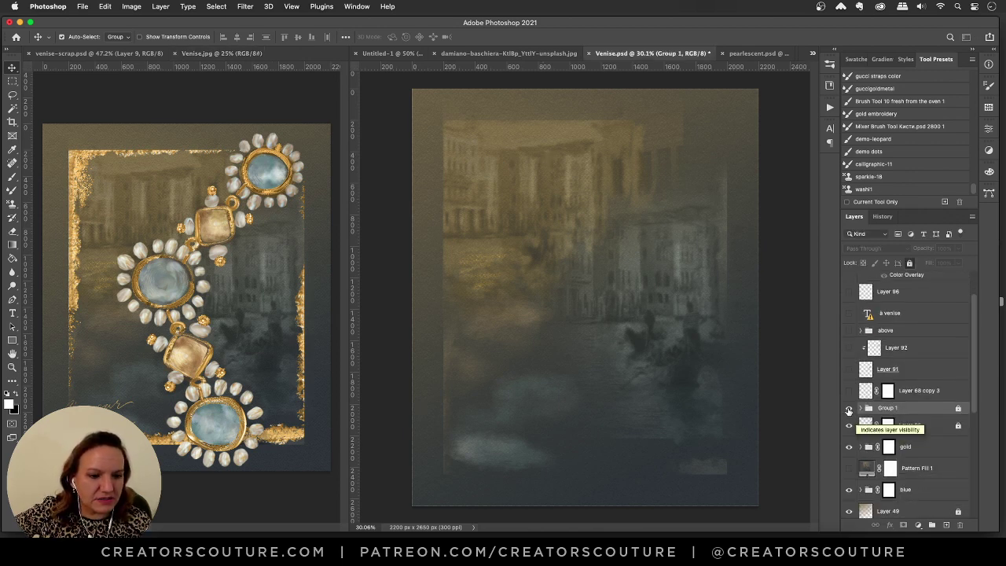
pyautogui.click(848, 408)
pyautogui.click(848, 410)
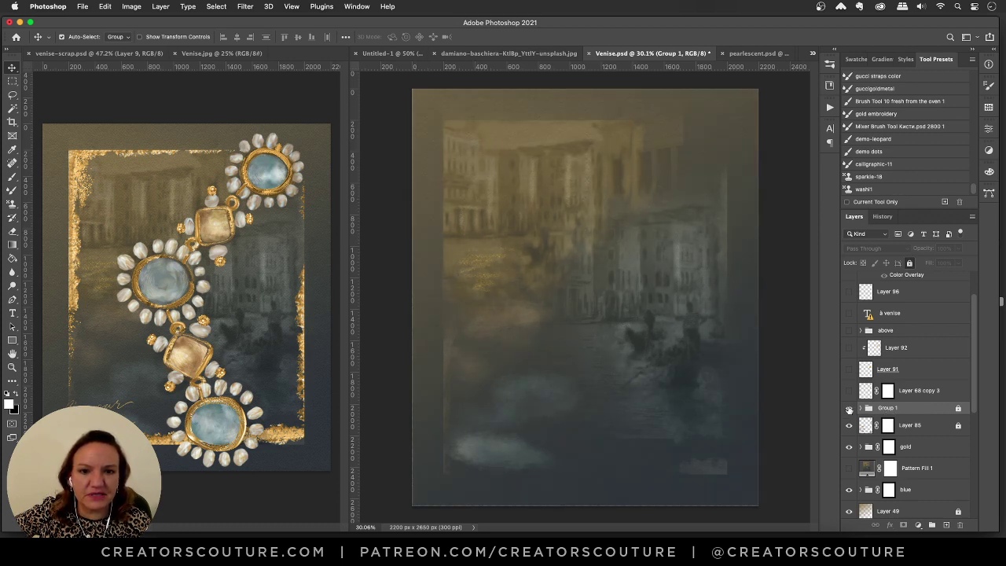
pyautogui.click(860, 408)
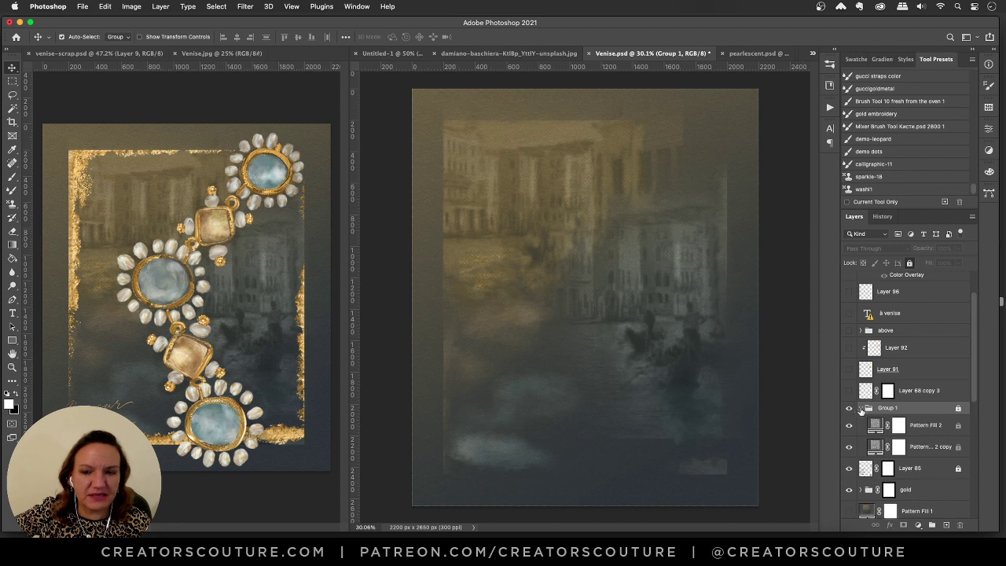
# Zoom in on the finished Venise.jpg to 33.3% and examine the texture of its background.
pyautogui.click(156, 134)
pyautogui.press('z')
pyautogui.click(167, 187)
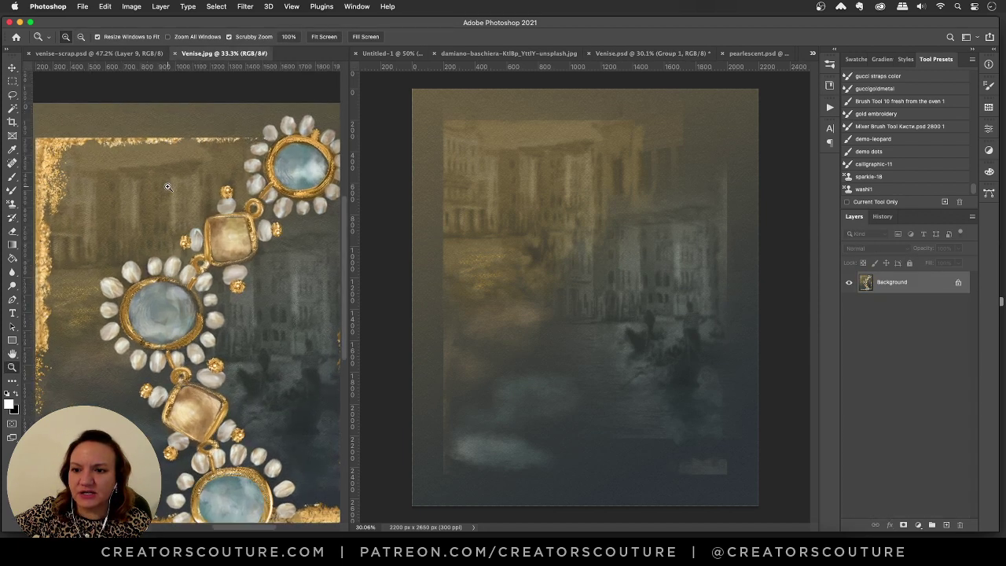
pyautogui.scroll(-3, 168, 187)
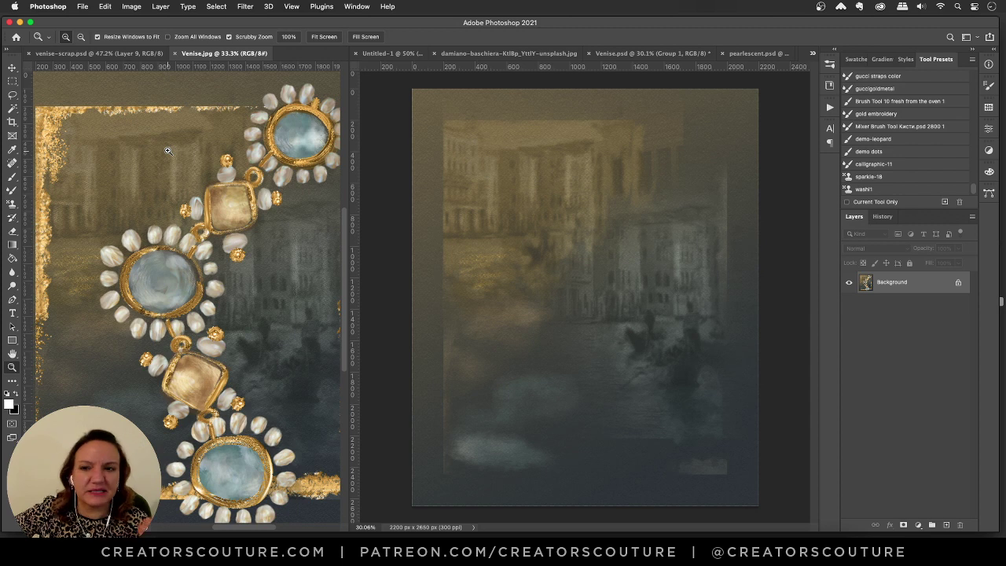
# Inspect the Pattern Fill 2 layer and its copy inside Group 1 of Venise.psd.
pyautogui.click(407, 174)
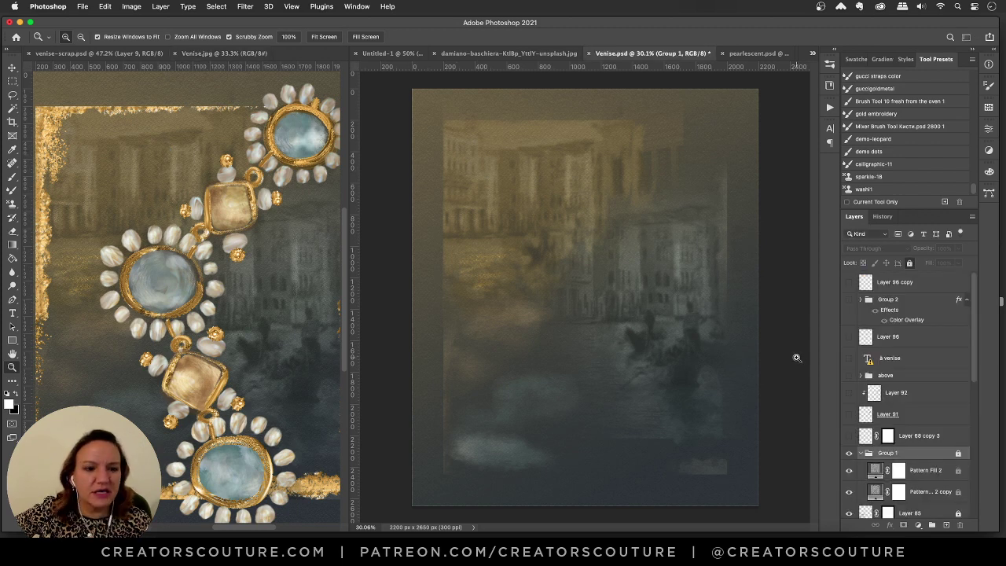
pyautogui.click(874, 469)
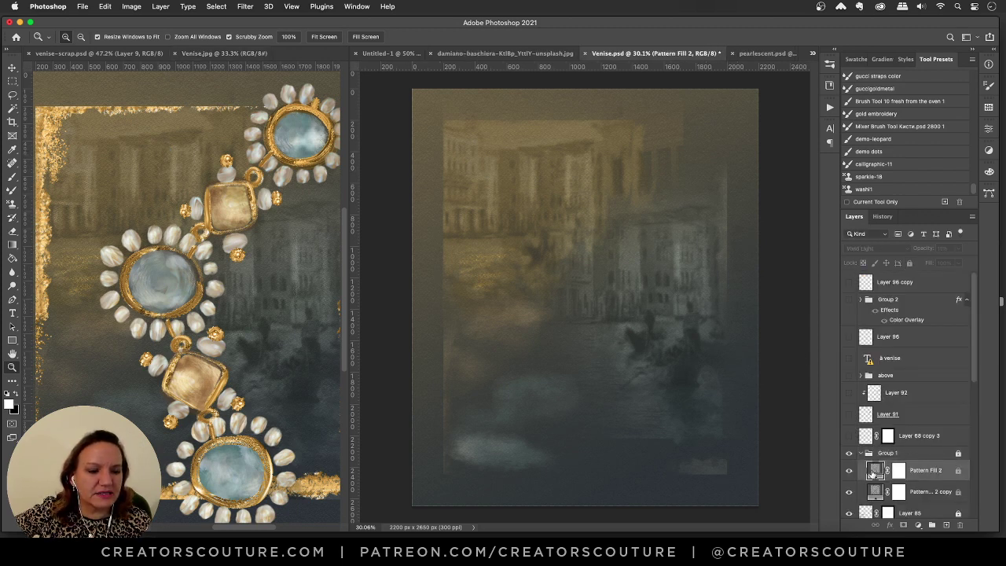
pyautogui.click(929, 491)
pyautogui.click(920, 473)
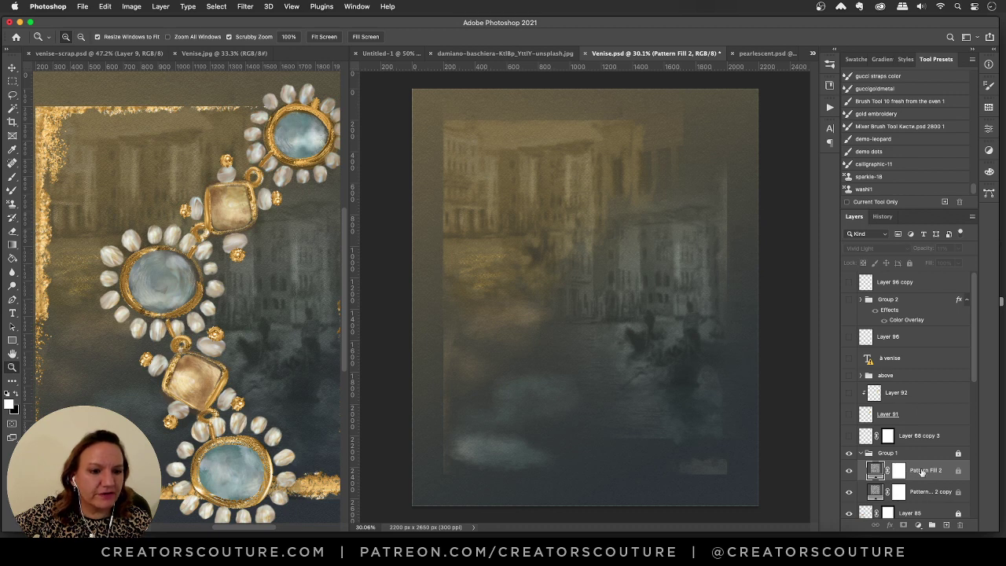
pyautogui.scroll(-1, 922, 471)
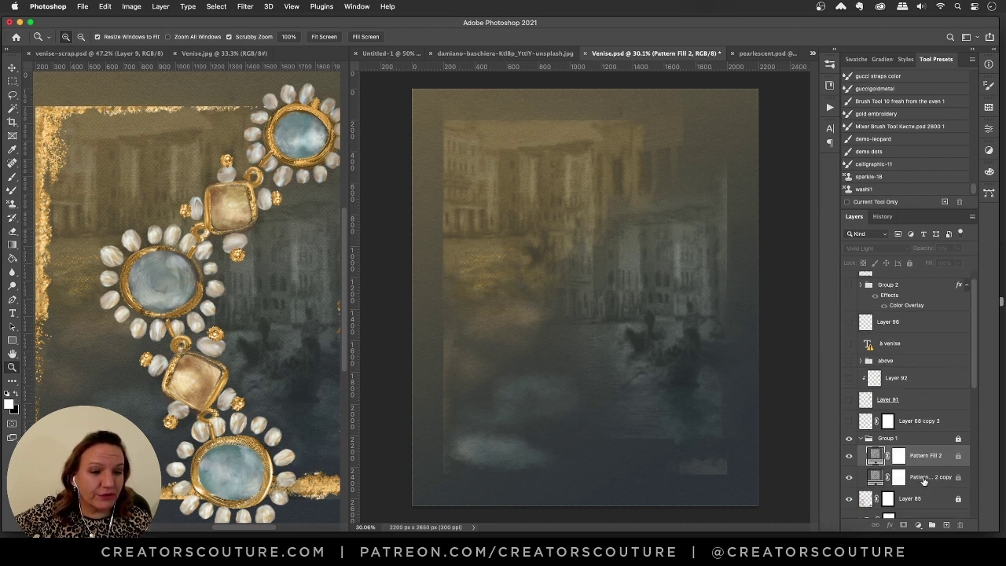
pyautogui.click(924, 479)
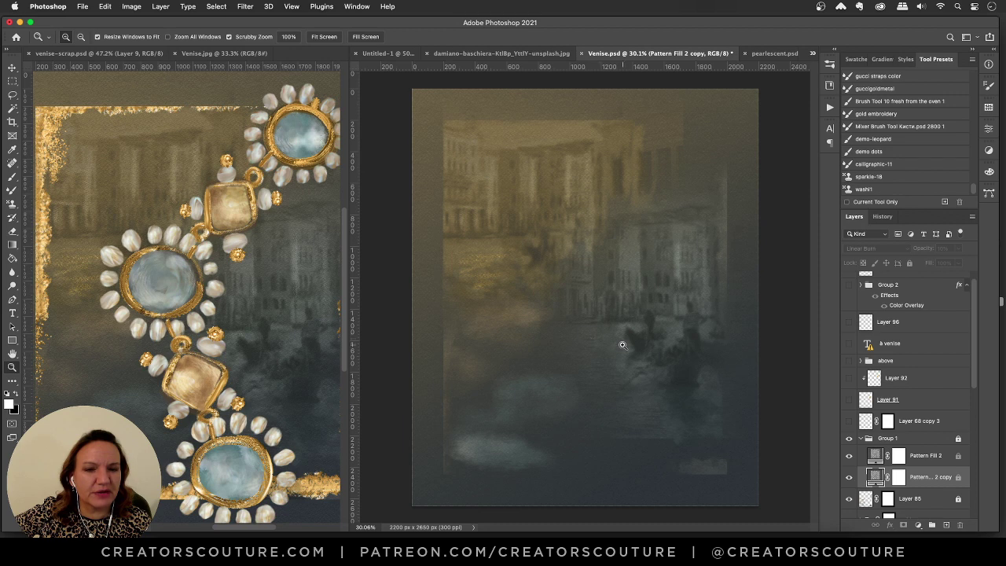
# Collapse and hide Group 1, and also hide Layer 85 and the gold group.
pyautogui.click(888, 440)
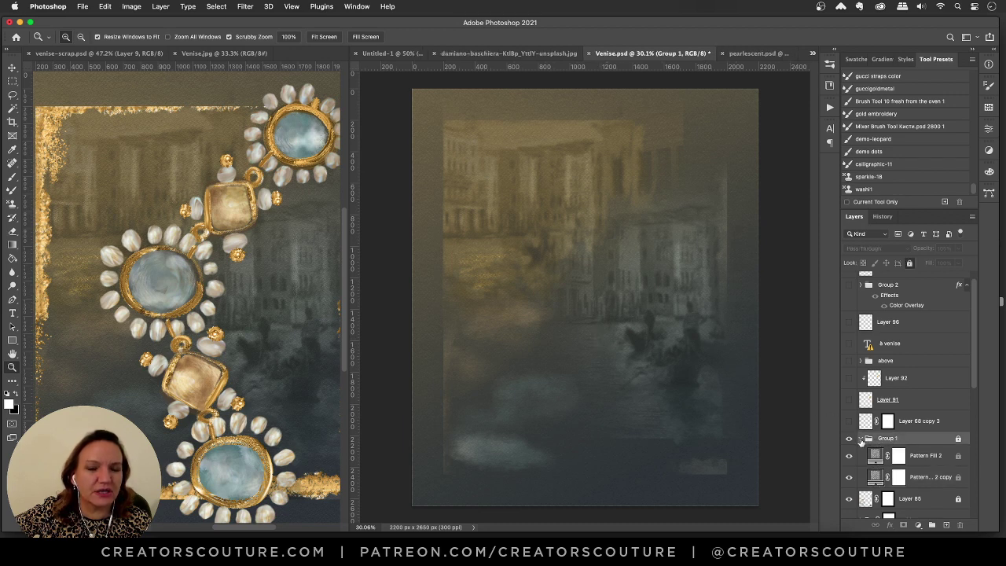
pyautogui.click(861, 440)
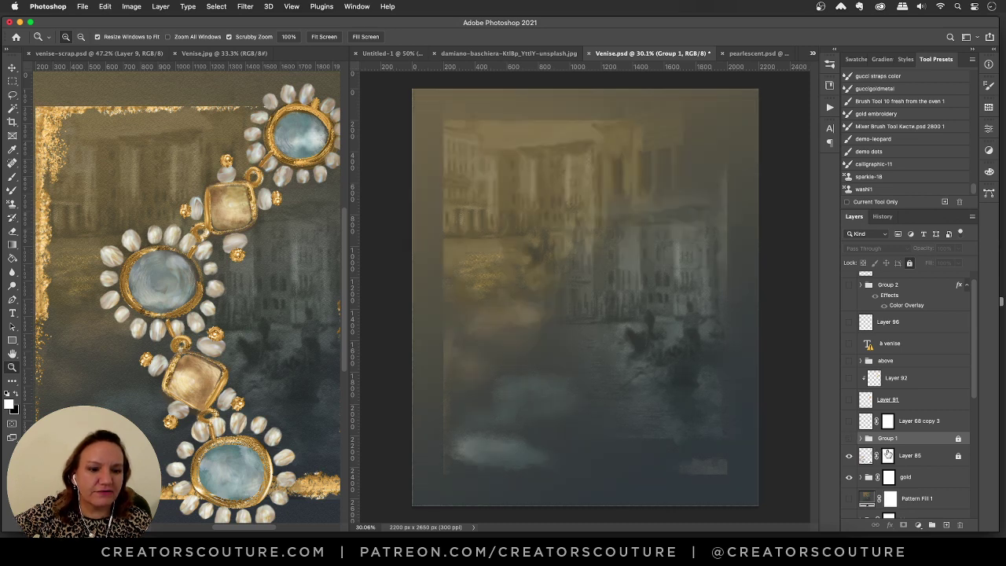
pyautogui.scroll(-5, 867, 412)
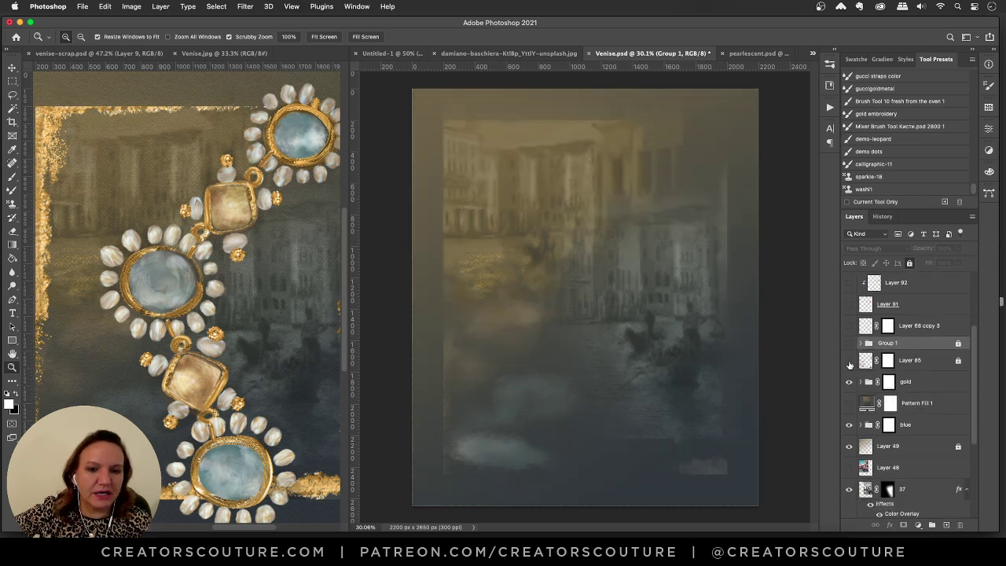
pyautogui.click(849, 361)
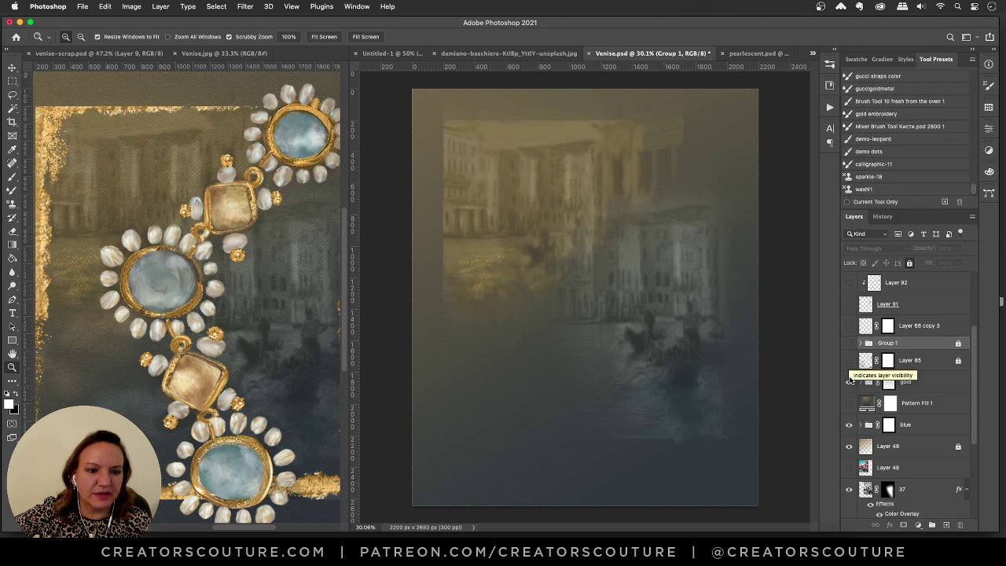
pyautogui.click(848, 382)
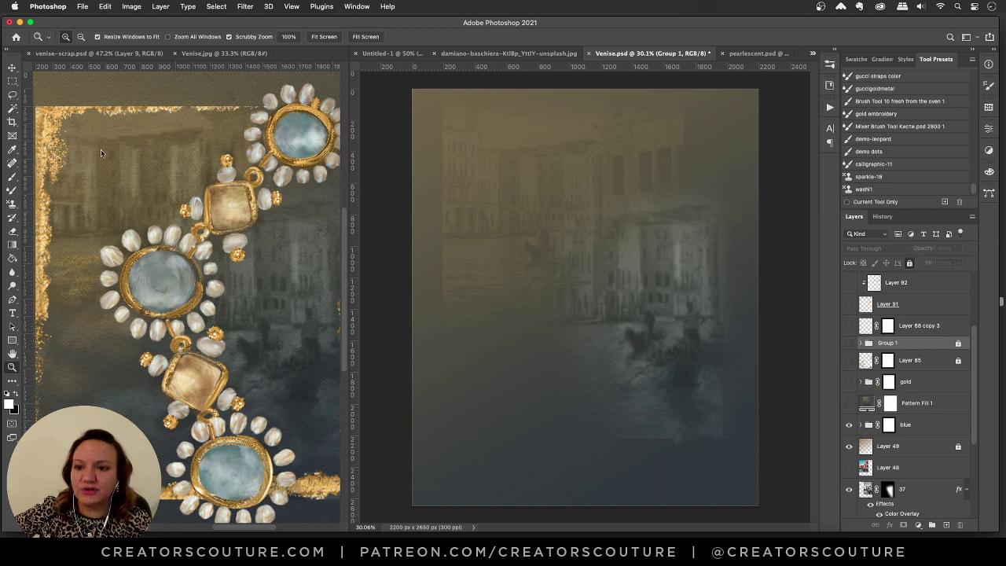
# Zoom Venise.jpg out to 29.2% to view more of the finished artwork.
pyautogui.click(208, 299)
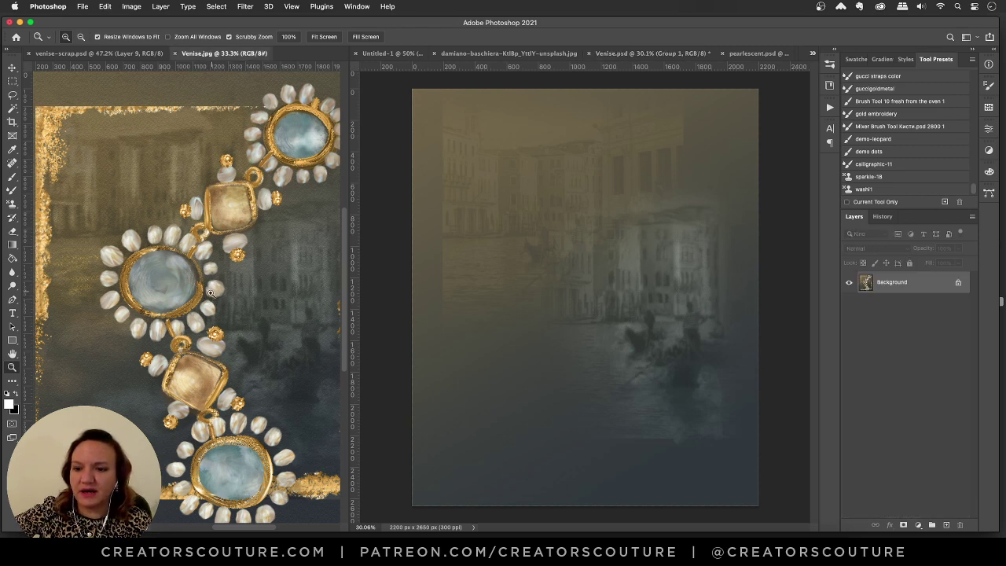
pyautogui.moveTo(201, 308)
pyautogui.mouseDown()
pyautogui.moveTo(173, 306)
pyautogui.moveTo(189, 306)
pyautogui.mouseUp()
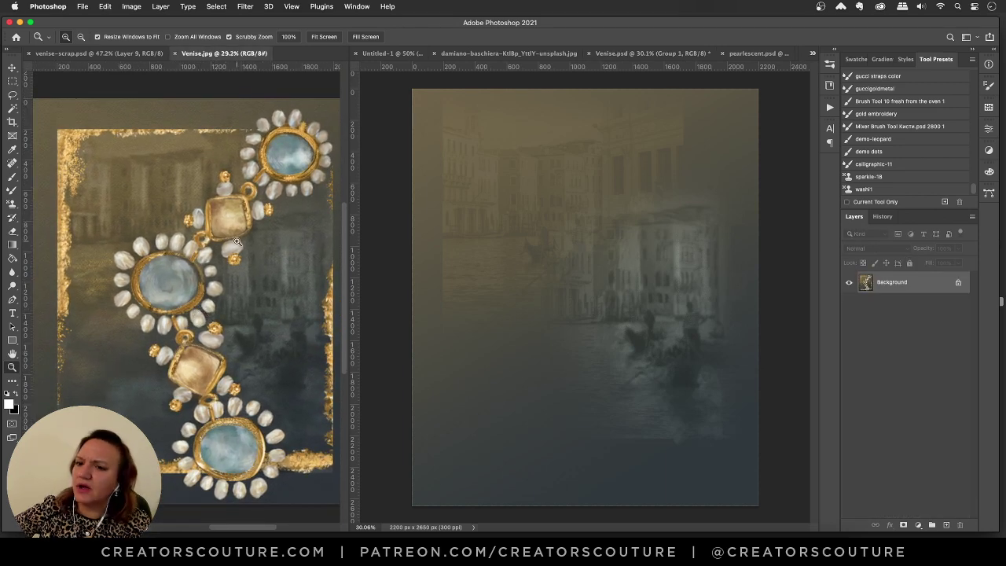
# With the Move tool, select the faded canal photo layer, Layer 48 copy, in Venise.psd.
pyautogui.click(11, 68)
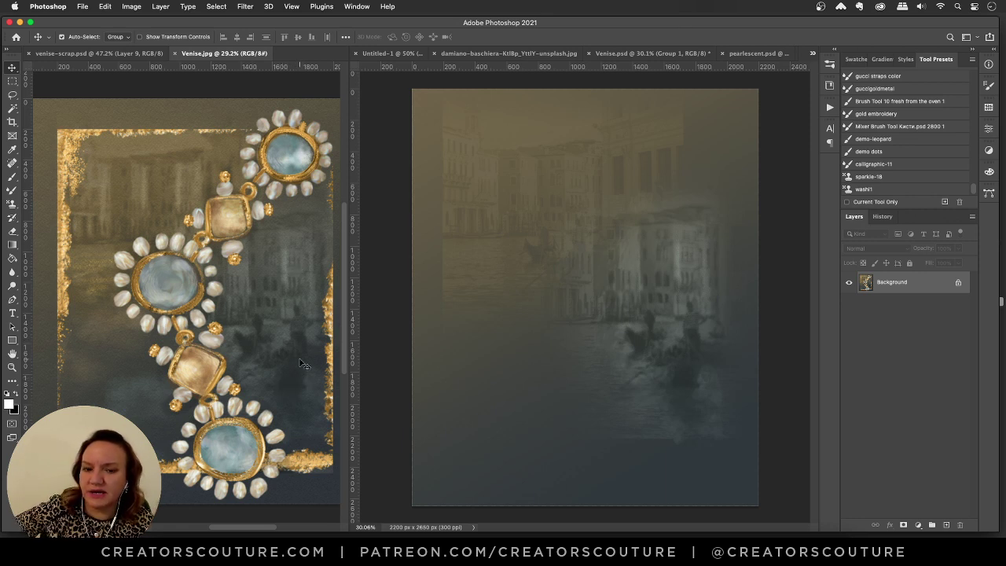
pyautogui.click(510, 263)
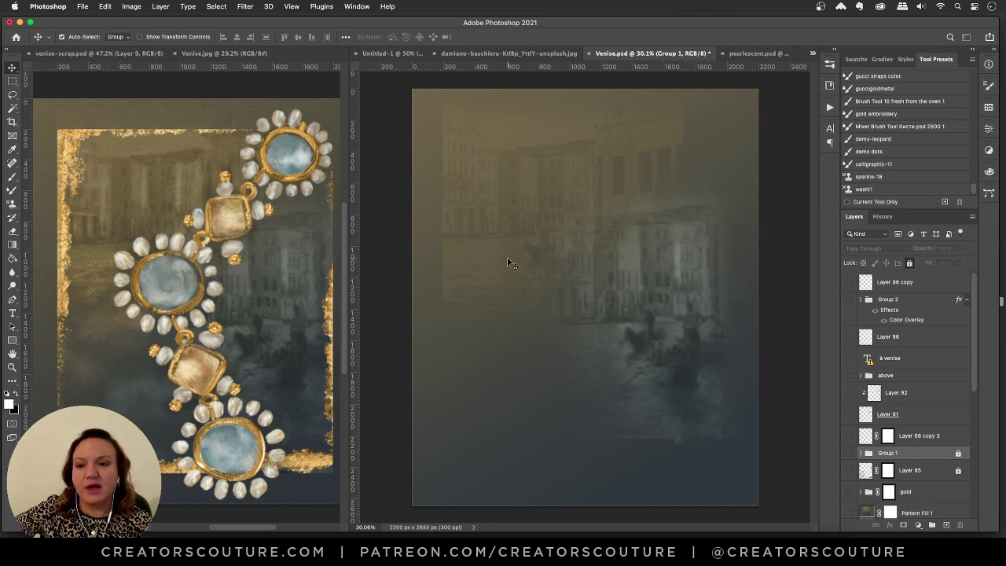
pyautogui.click(509, 229)
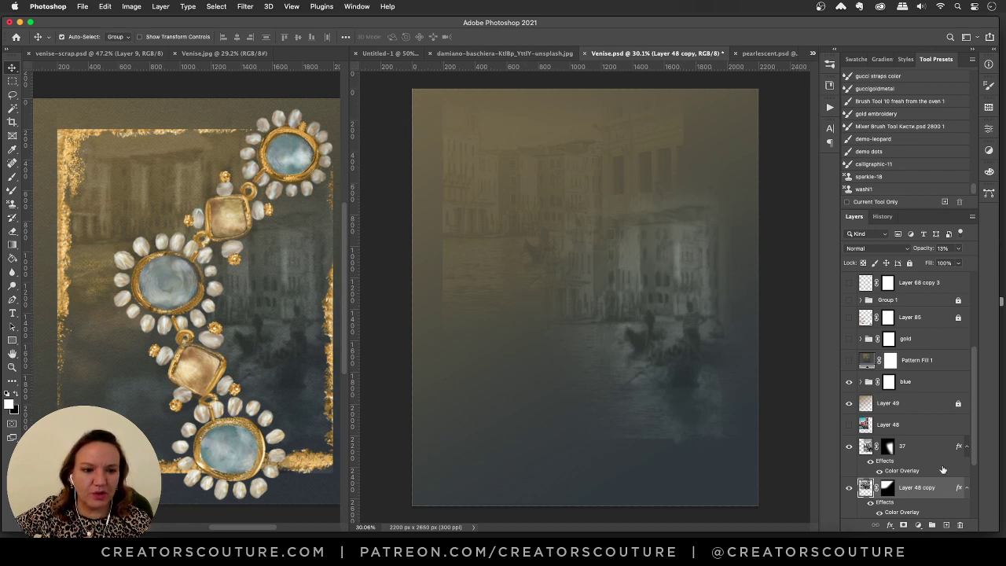
# Hide the blue group and inspect the two faded Venice photo layers, Layer 48 copy and 37, ending with 37 selected.
pyautogui.scroll(-2, 933, 463)
pyautogui.click(917, 409)
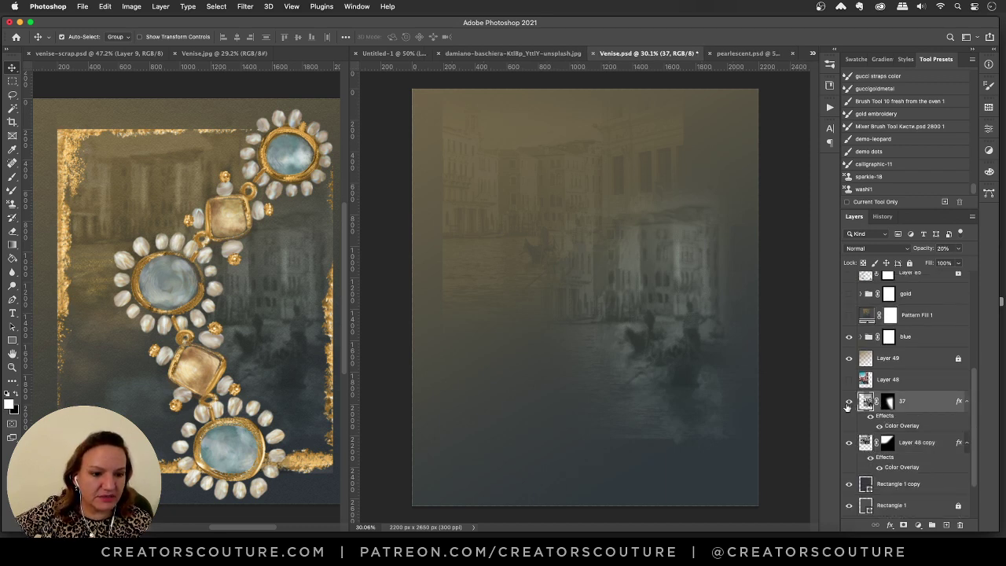
pyautogui.click(850, 337)
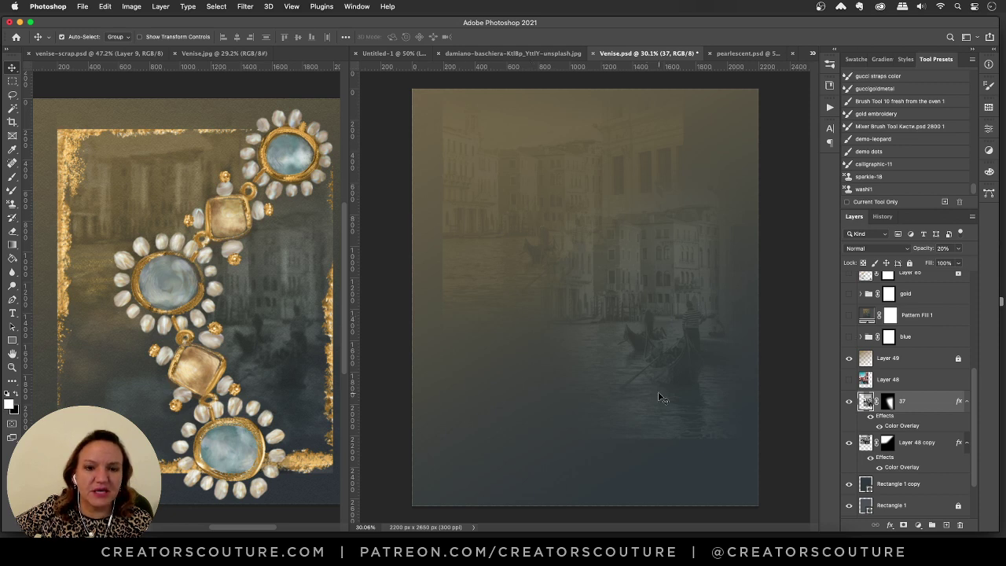
pyautogui.click(916, 443)
pyautogui.click(903, 404)
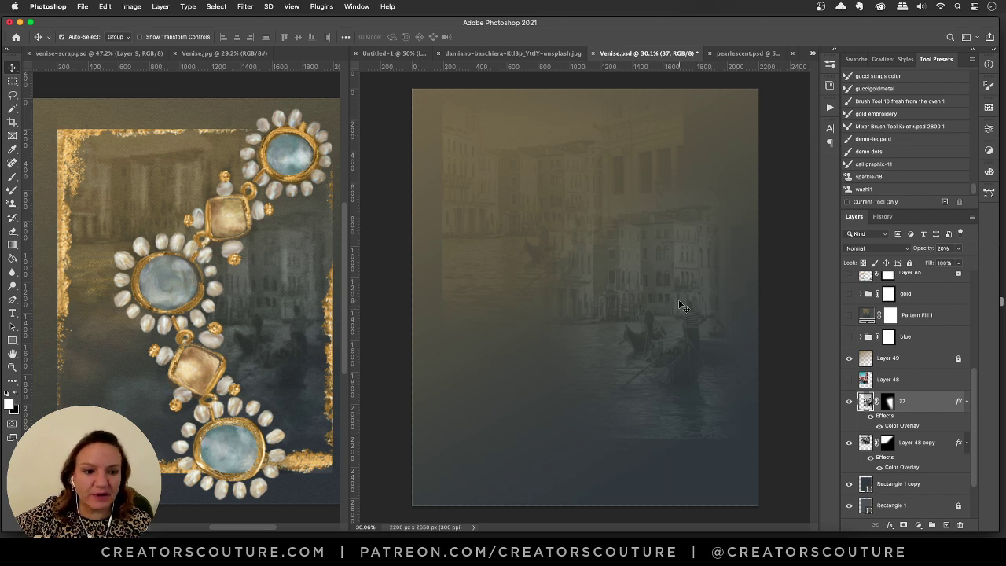
# Compare the canal photo with and without the blue group's painting, leave the group shown, and select its layer mask.
pyautogui.click(848, 336)
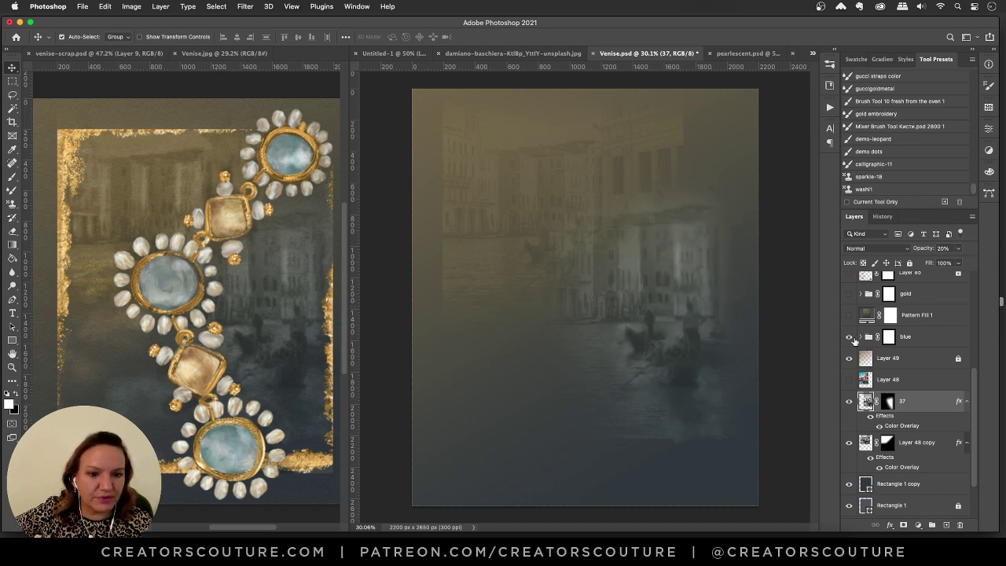
pyautogui.click(848, 337)
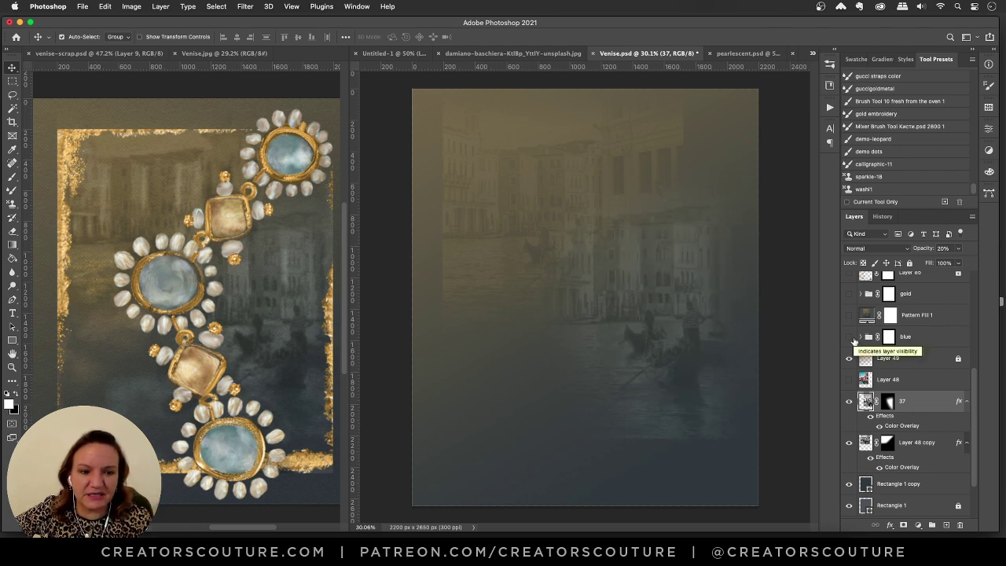
pyautogui.click(849, 337)
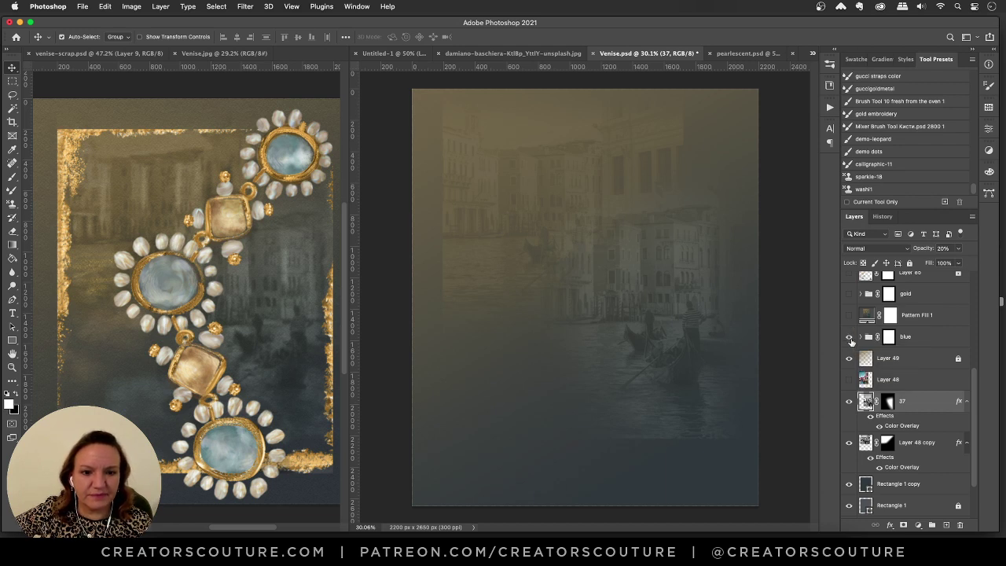
pyautogui.click(849, 338)
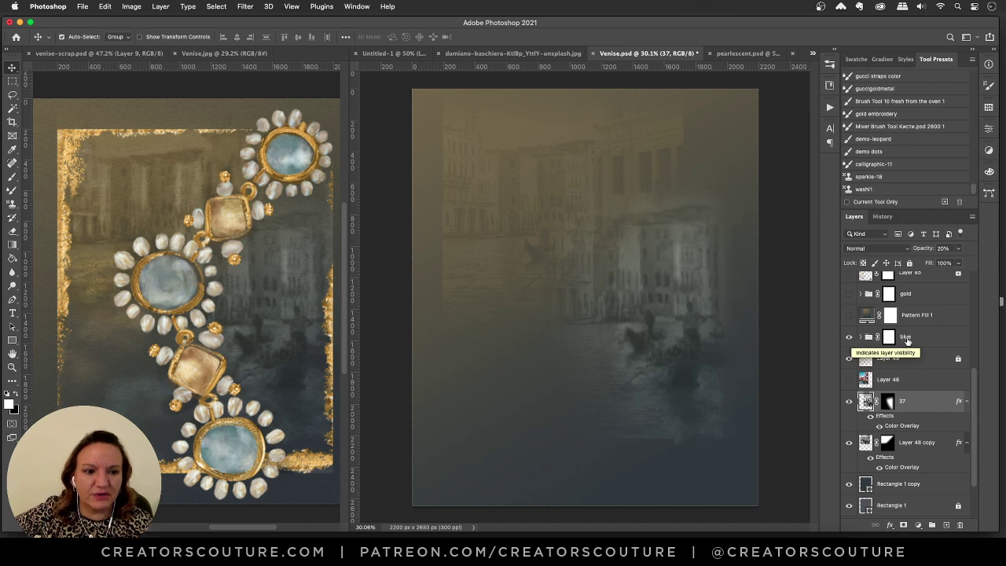
pyautogui.click(888, 336)
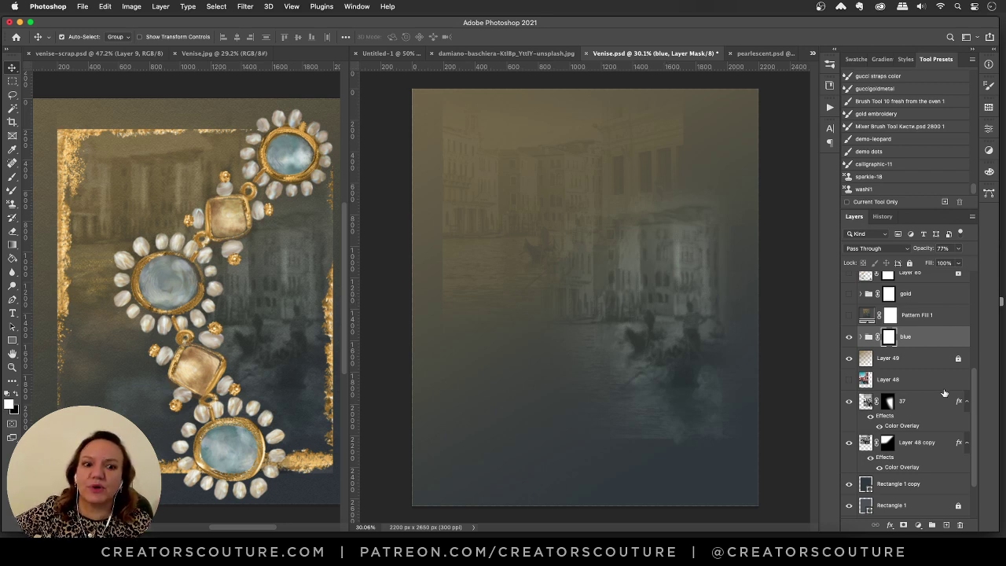
# Show the gold group and expand it to reveal its layers.
pyautogui.scroll(2, 932, 403)
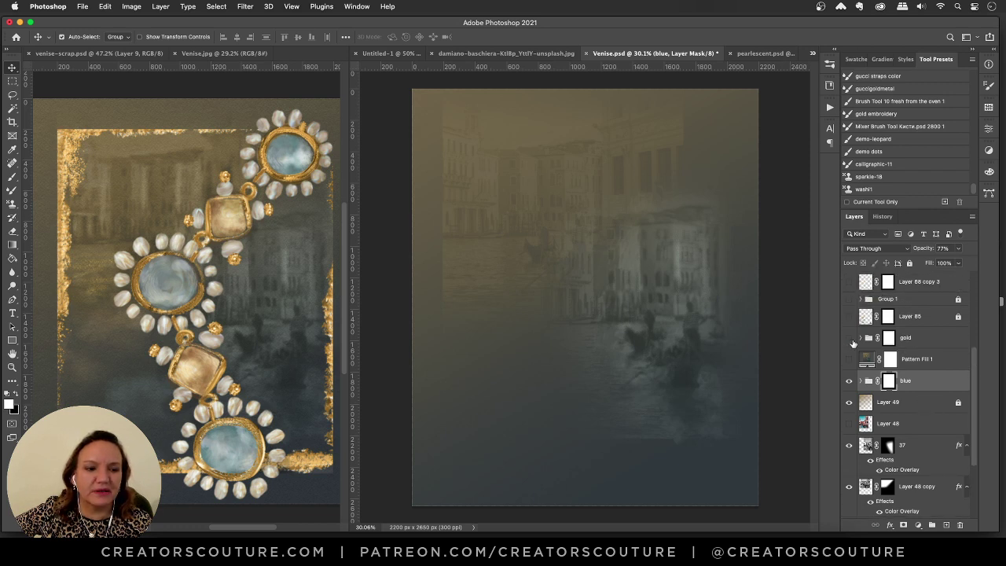
pyautogui.click(848, 338)
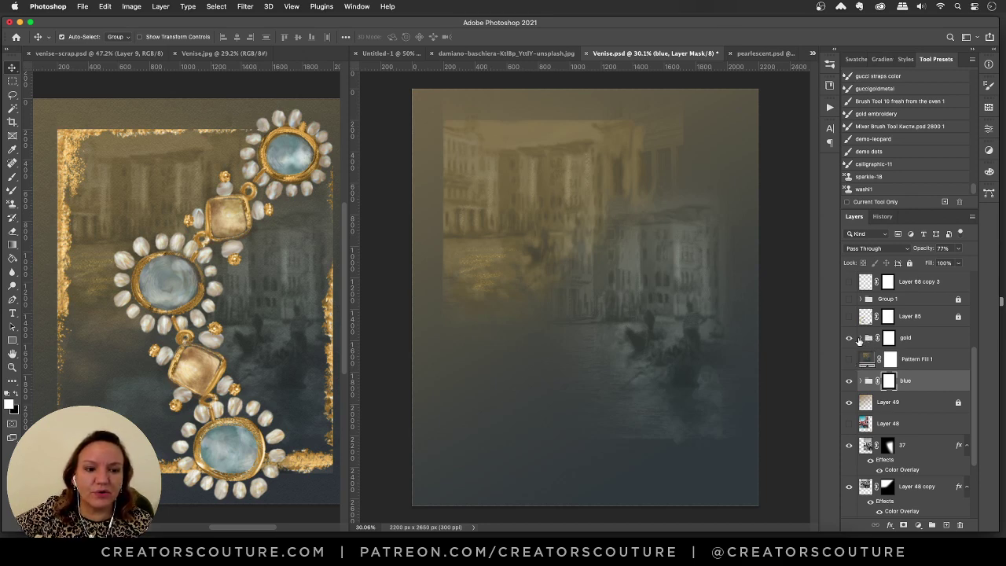
pyautogui.click(865, 340)
pyautogui.click(859, 338)
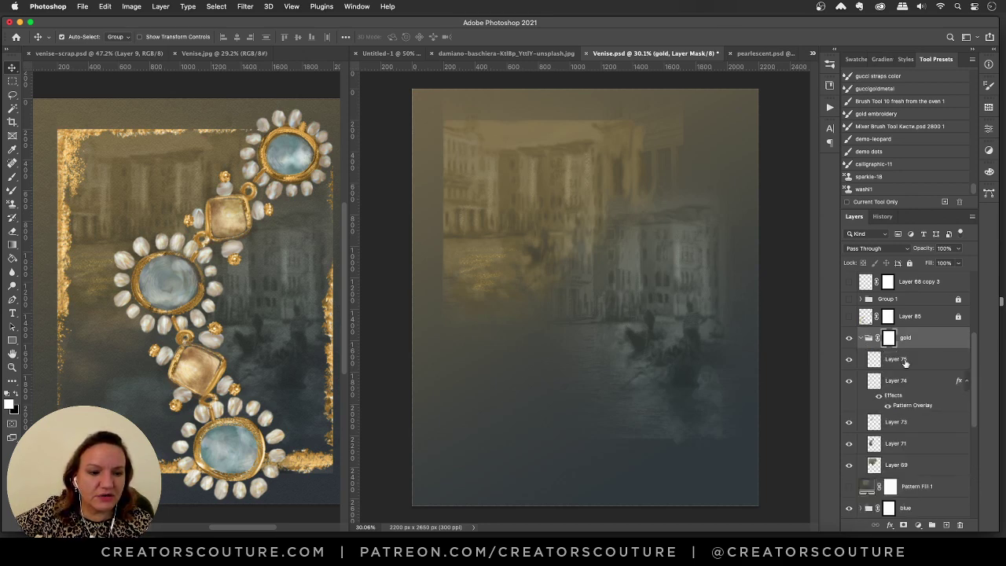
# Compare the artwork with and without Layer 74's pattern overlay, select that layer, and collapse the gold group.
pyautogui.scroll(-1, 905, 361)
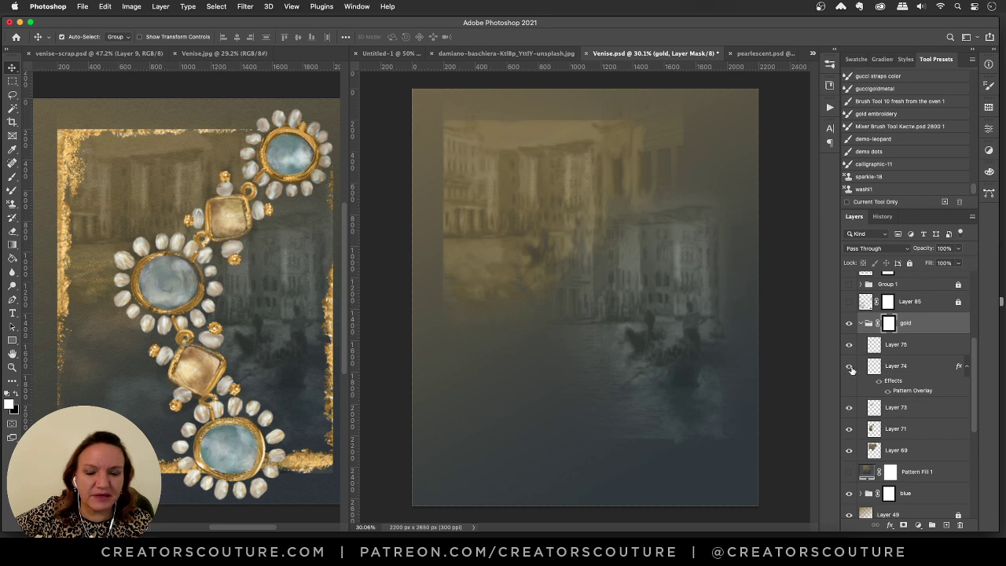
pyautogui.click(849, 367)
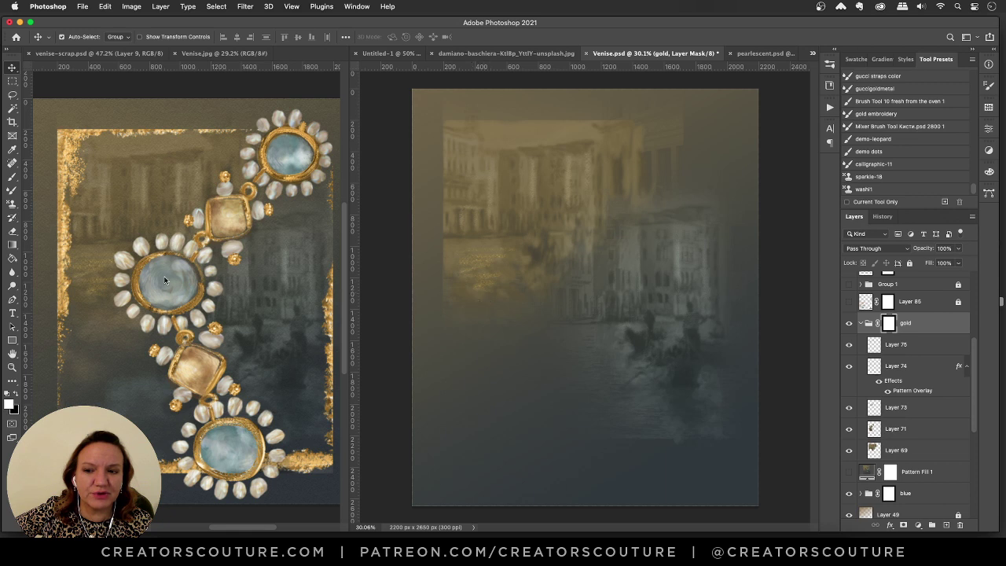
pyautogui.click(894, 375)
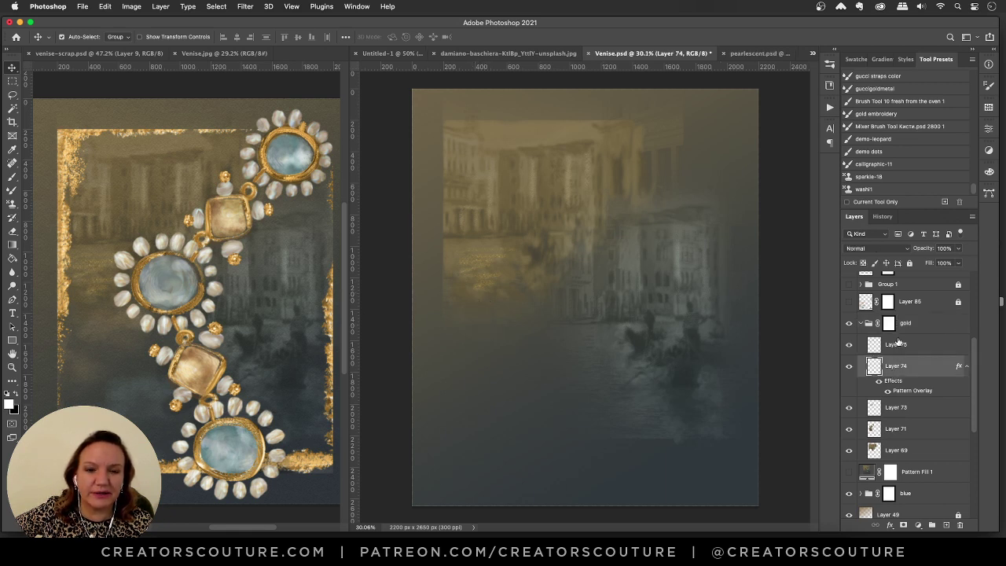
pyautogui.click(867, 323)
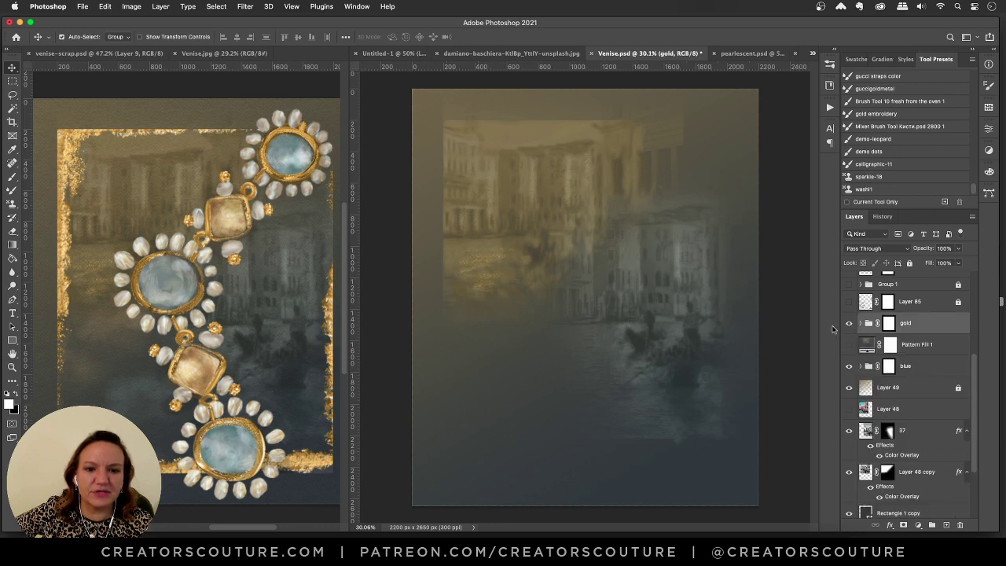
pyautogui.click(860, 323)
# Select Layer 85's mask and compare the background with and without its misty brushwork, leaving the layer shown.
pyautogui.click(848, 359)
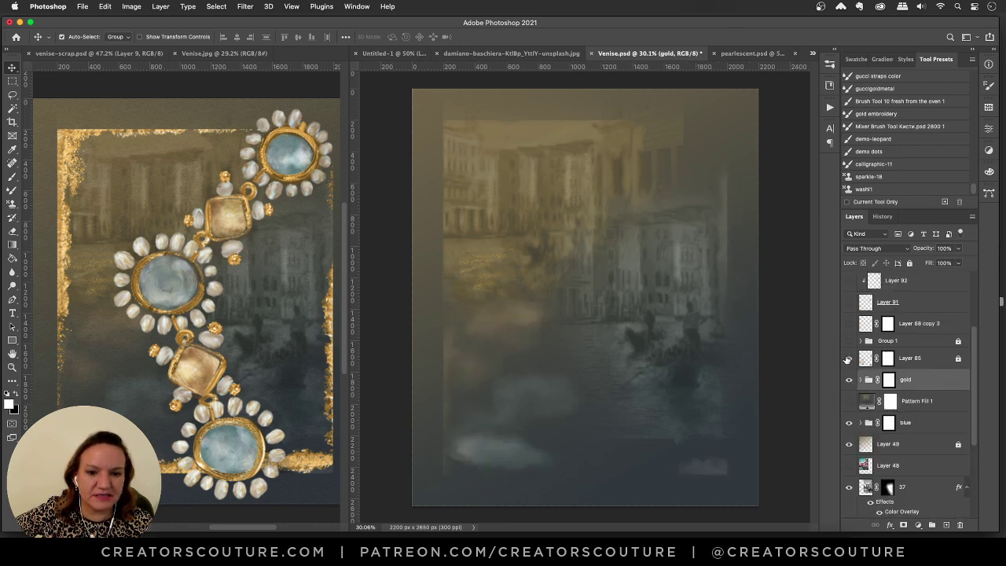
pyautogui.click(846, 358)
pyautogui.click(852, 358)
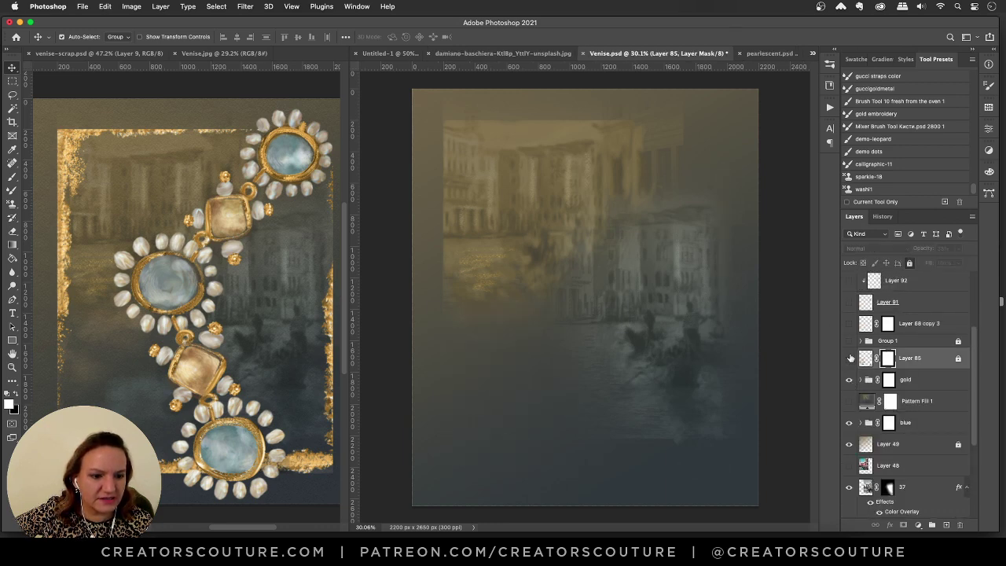
pyautogui.click(848, 358)
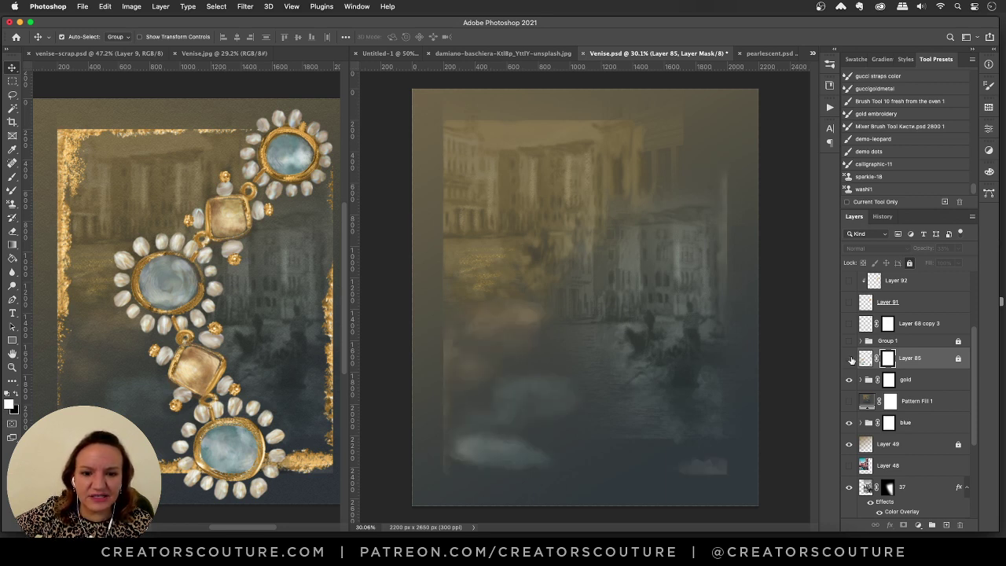
pyautogui.click(849, 359)
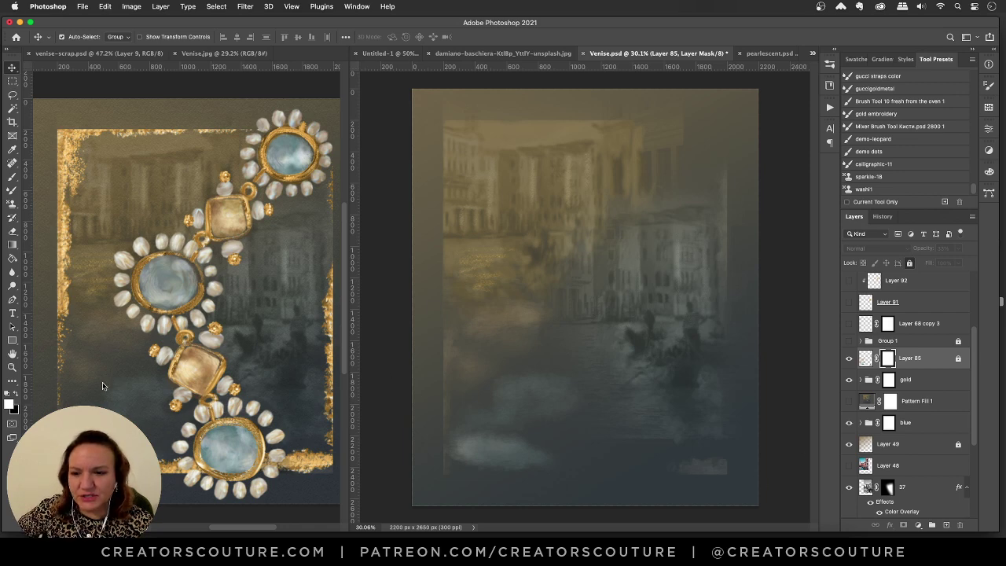
pyautogui.click(849, 358)
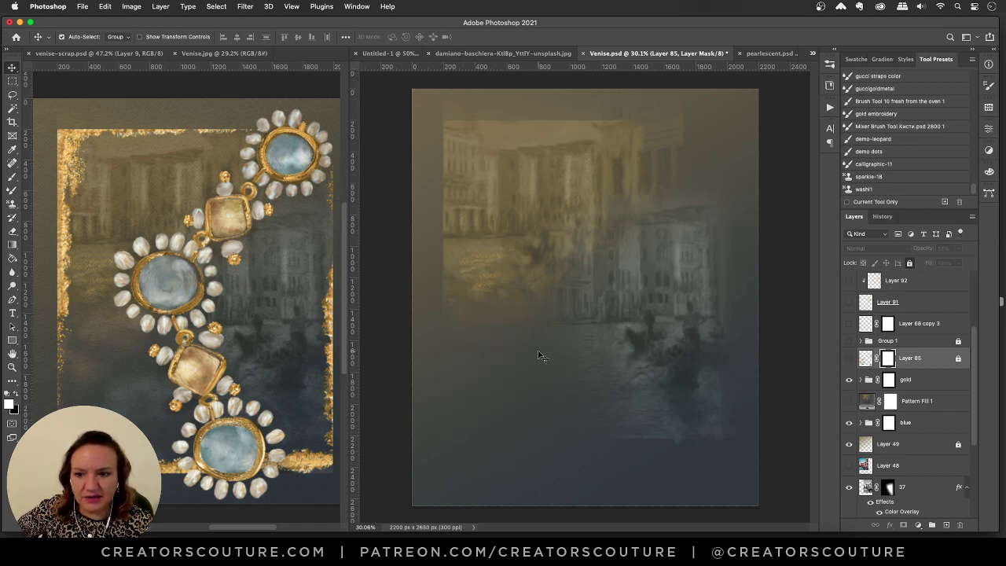
pyautogui.click(849, 358)
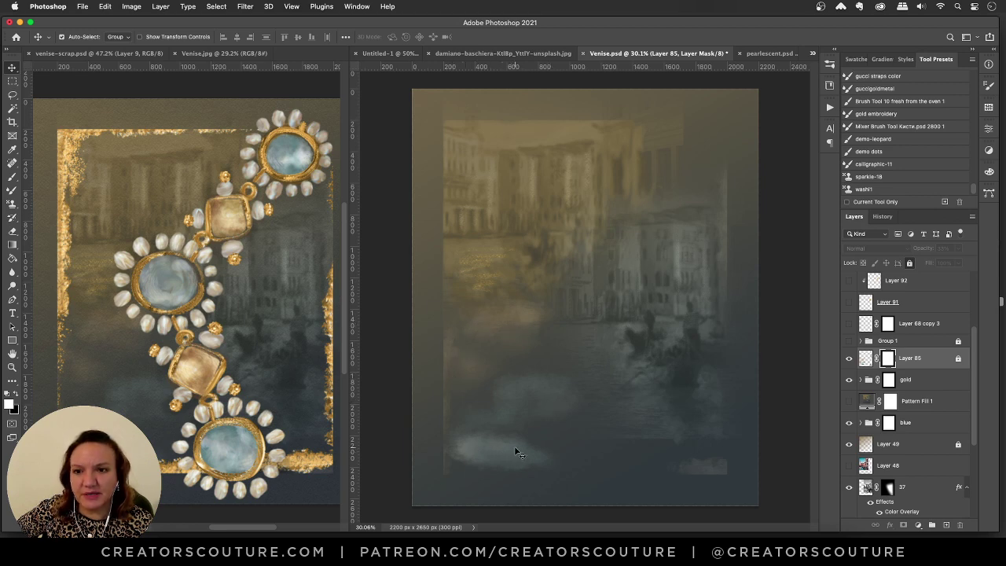
# Display the jewelry references in venise-scrap.psd, return to Venise.psd, and show and select Group 1.
pyautogui.click(99, 54)
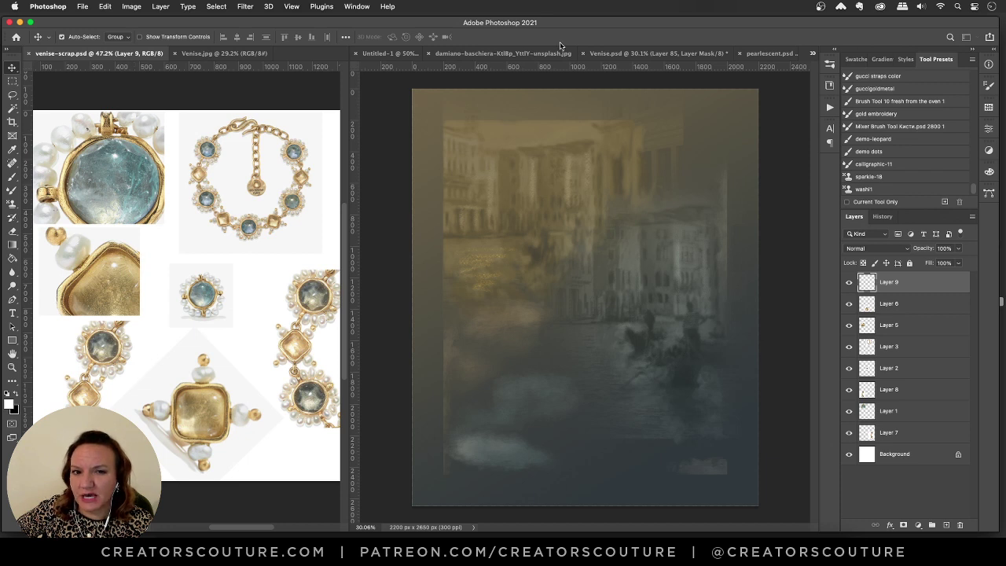
pyautogui.click(629, 54)
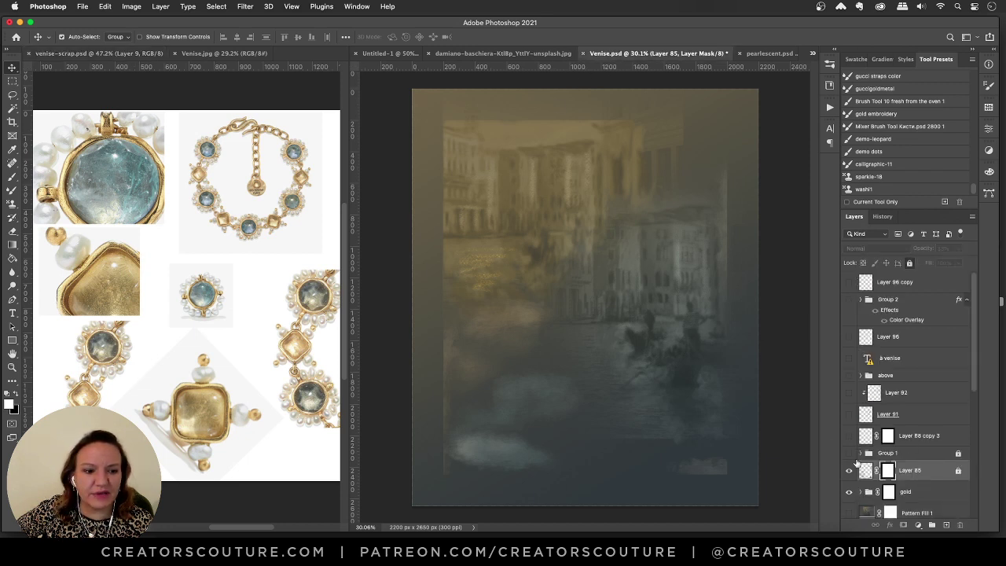
pyautogui.click(848, 454)
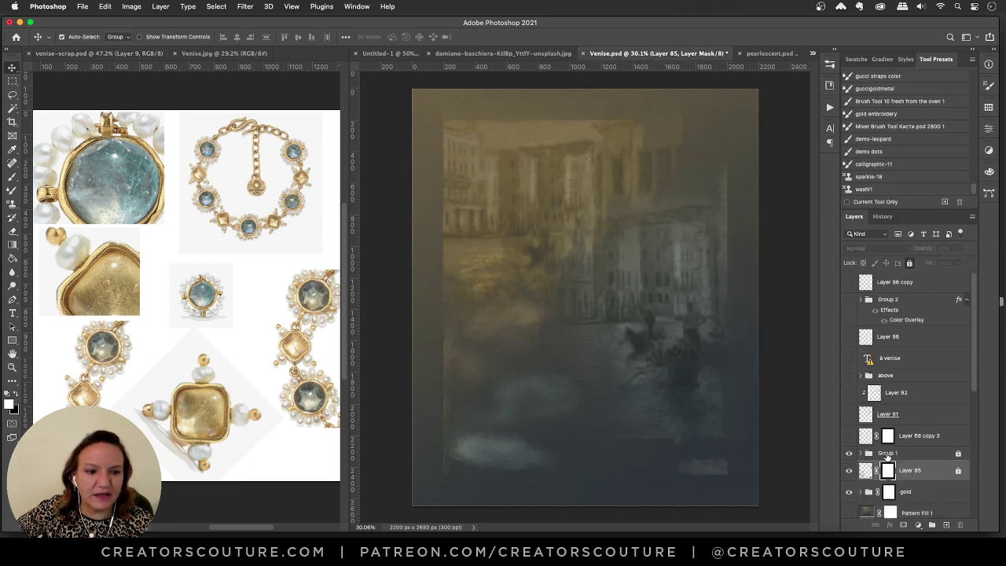
pyautogui.click(887, 453)
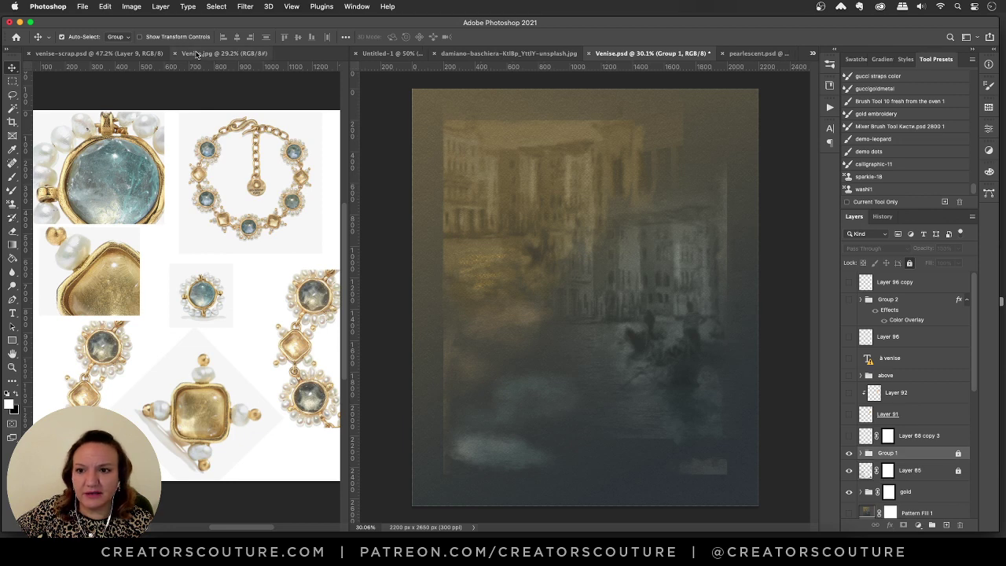
# Bring Venise.jpg back up beside the layered file, check both documents' edit history, and return to the Venise.psd layer list.
pyautogui.click(223, 53)
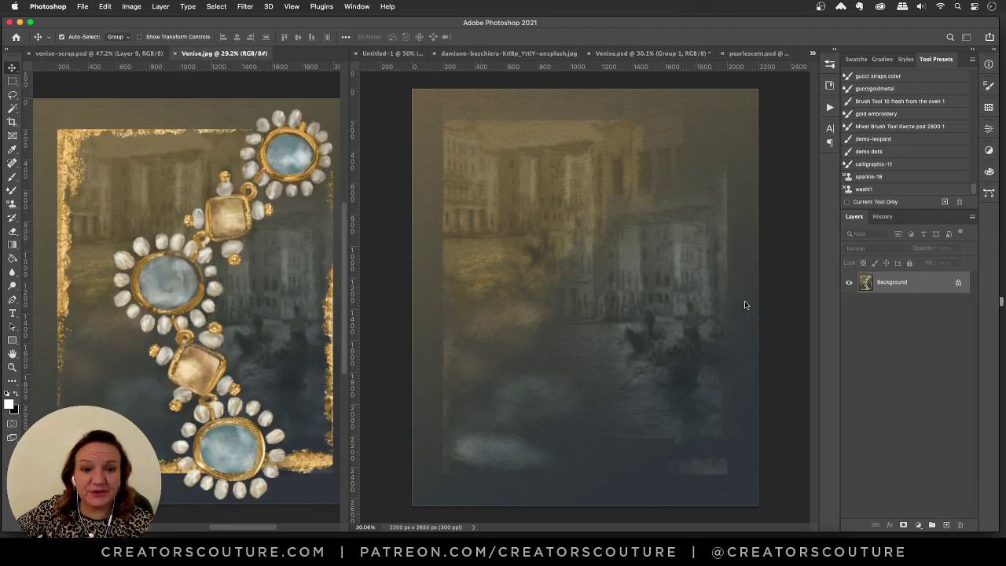
pyautogui.click(882, 216)
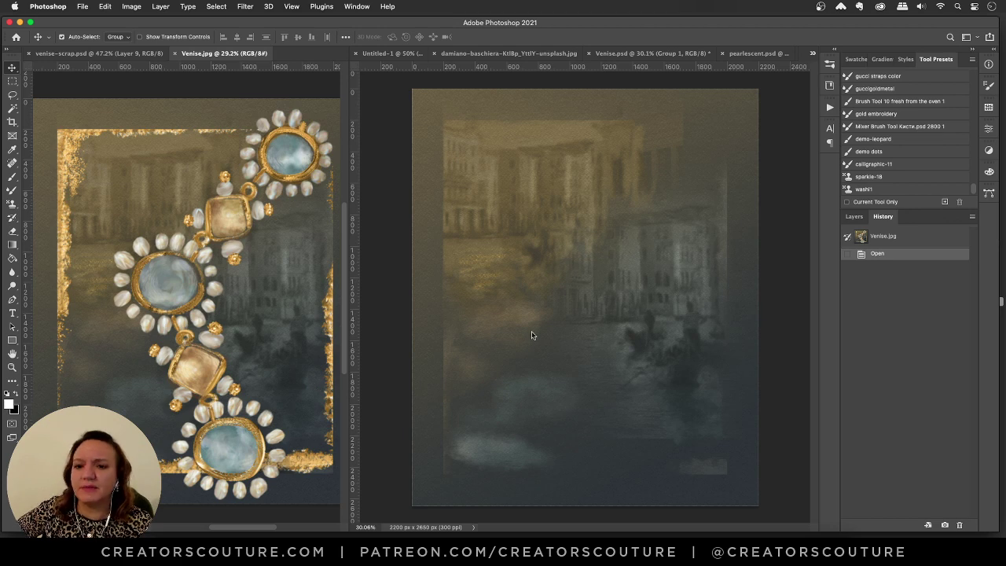
pyautogui.click(576, 286)
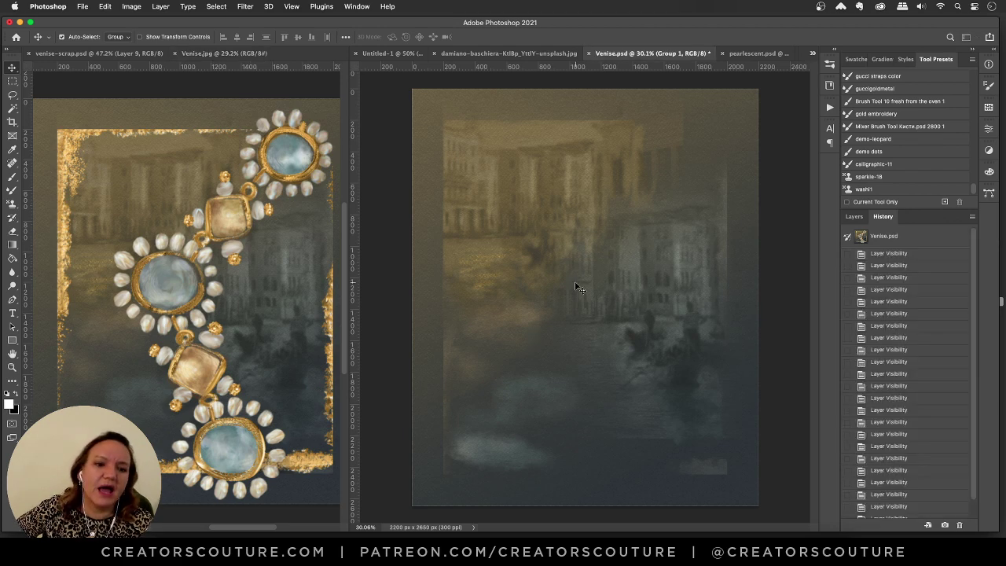
pyautogui.click(853, 217)
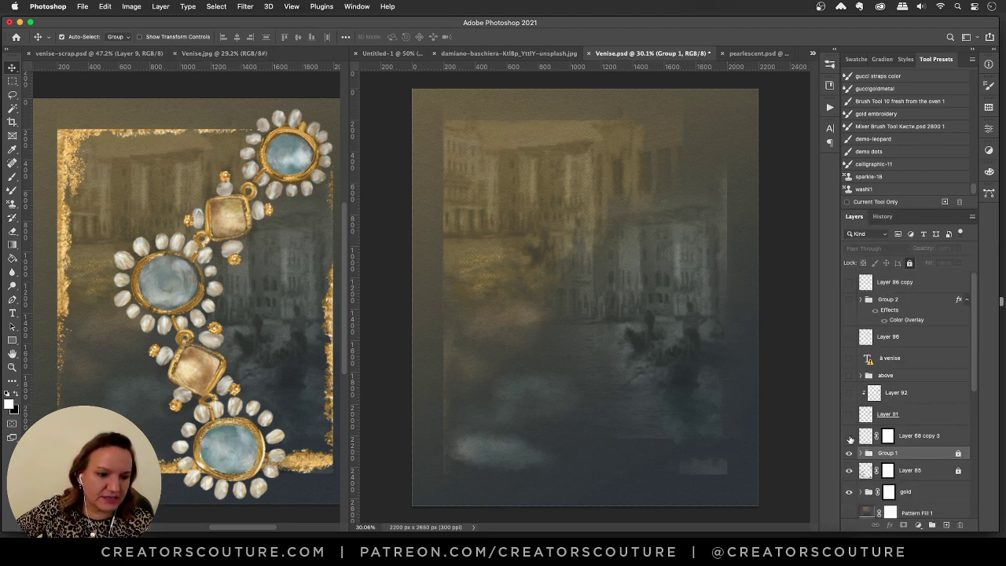
# Briefly toggle Layer 68 copy 3, then show the above group with the jewelry and gold frame and select it.
pyautogui.click(848, 437)
pyautogui.click(849, 436)
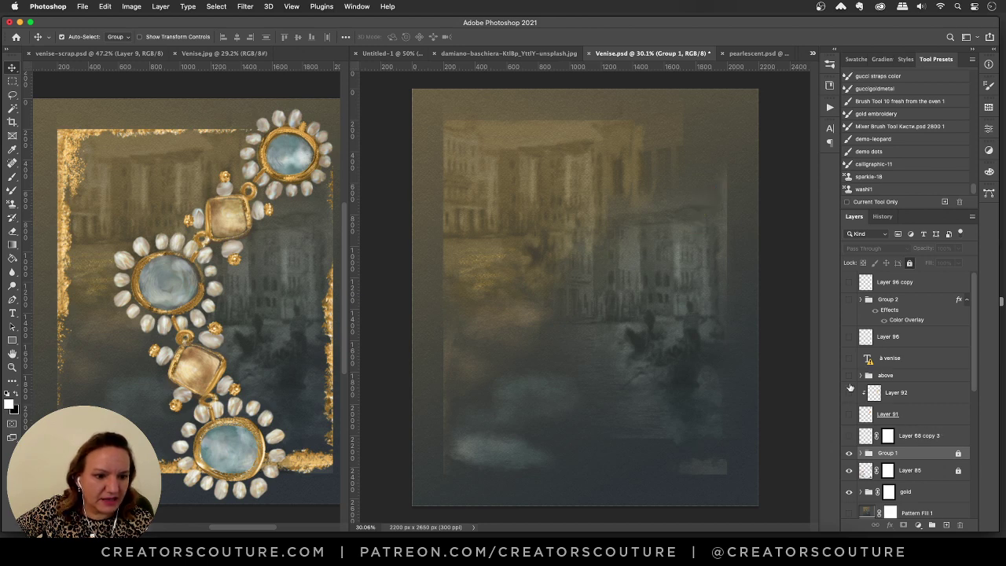
pyautogui.click(848, 376)
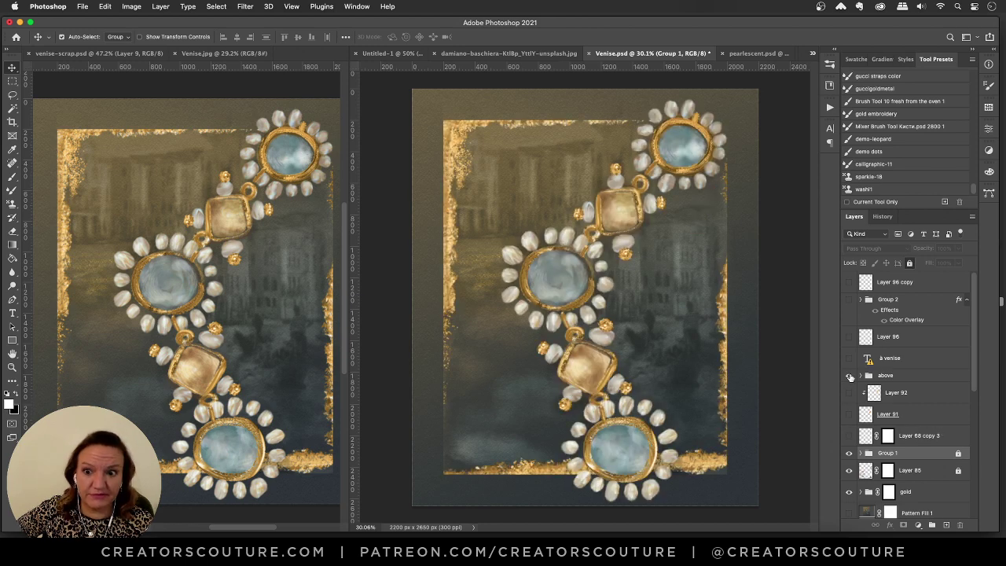
pyautogui.click(850, 377)
pyautogui.click(850, 378)
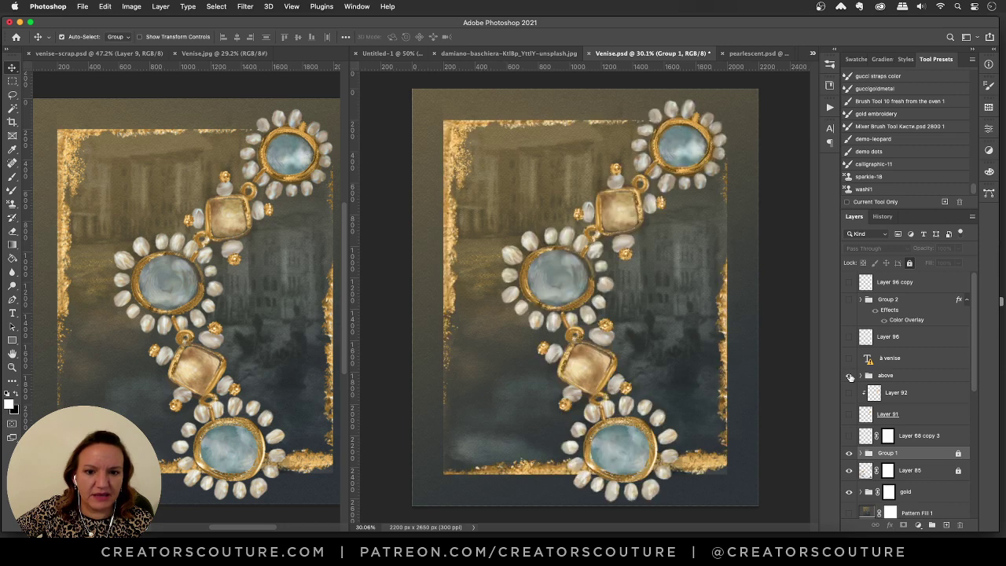
pyautogui.click(900, 379)
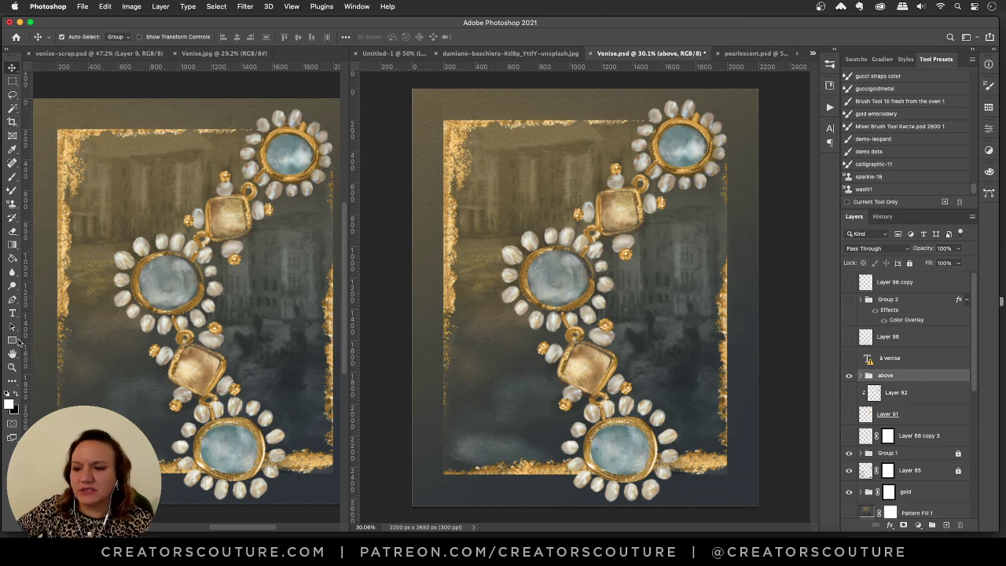
# Zoom Venise.jpg in to 200% on the gold handwritten lettering above the lower gold border.
pyautogui.click(12, 366)
pyautogui.click(138, 423)
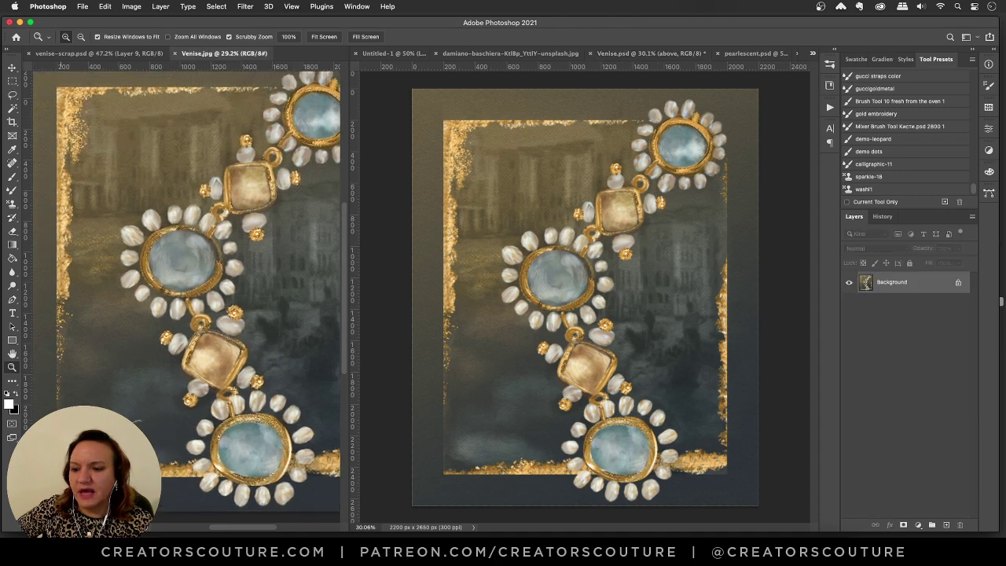
pyautogui.moveTo(138, 423); pyautogui.dragTo(259, 322)
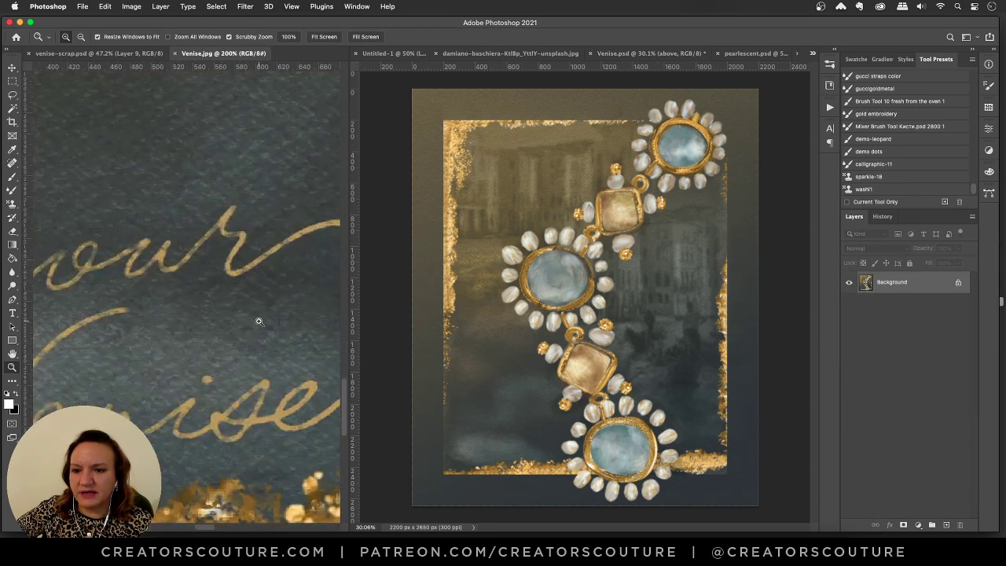
# Zoom Venise.jpg out to 66.7% around the handwritten lettering and return to Venise.psd.
pyautogui.moveTo(161, 409); pyautogui.dragTo(197, 353)
pyautogui.keyDown('alt'); pyautogui.click(198, 352); pyautogui.keyUp('alt')
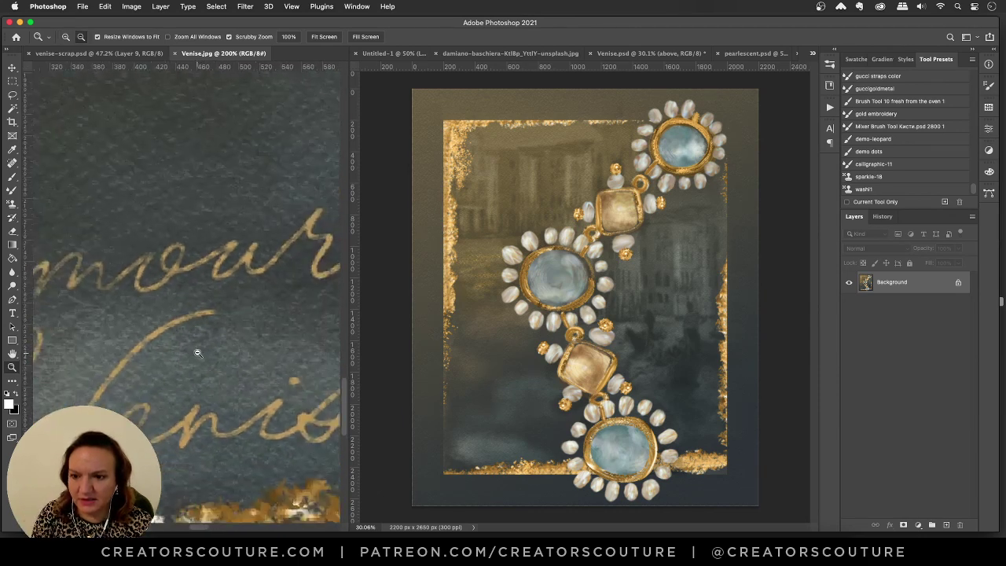
pyautogui.keyDown('alt'); pyautogui.click(199, 350); pyautogui.keyUp('alt')
pyautogui.keyDown('alt'); pyautogui.click(200, 348); pyautogui.keyUp('alt')
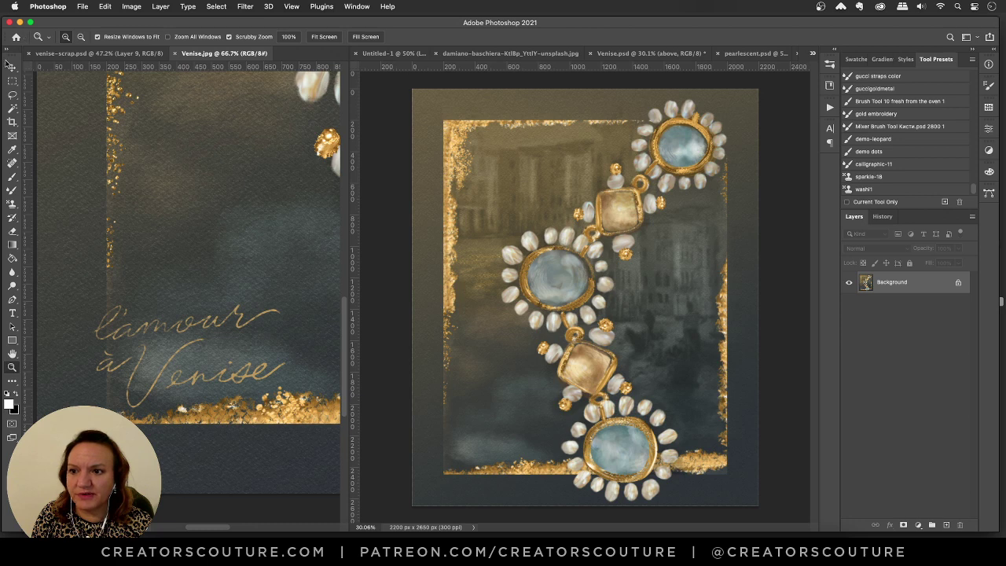
pyautogui.click(11, 66)
pyautogui.click(676, 53)
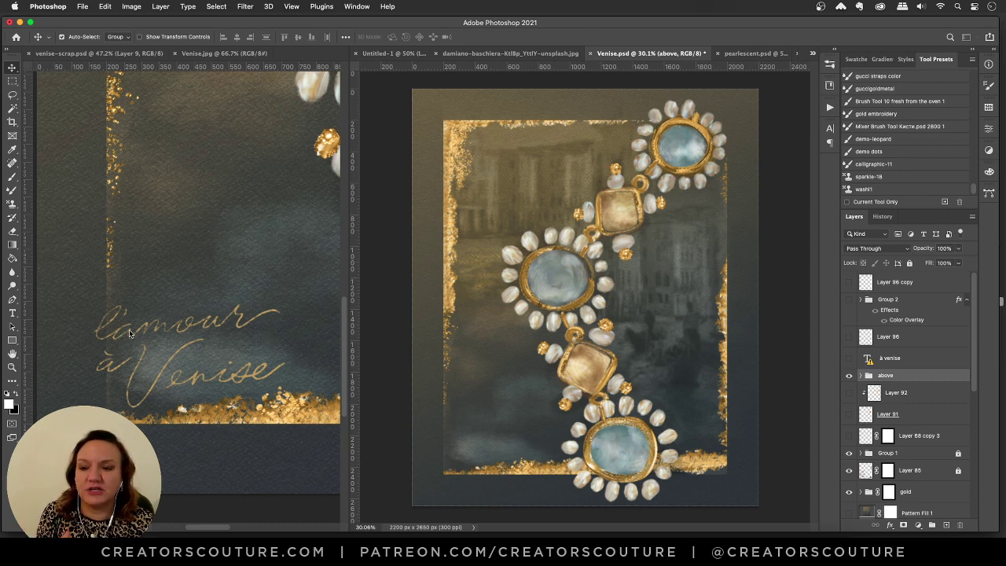
# Show Group 2 with the gold handwritten lettering in Venise.psd and expand the group.
pyautogui.click(550, 344)
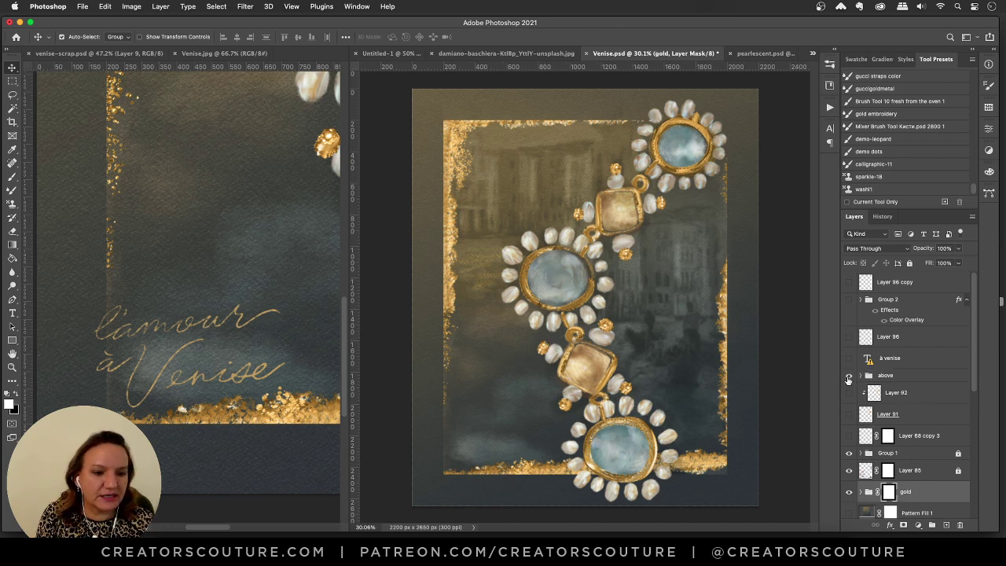
pyautogui.click(430, 308)
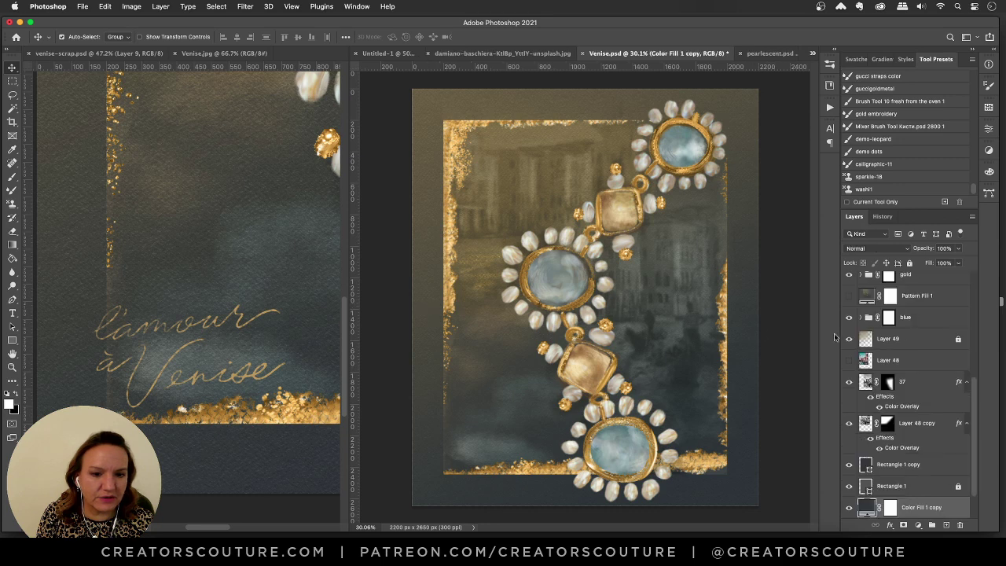
pyautogui.scroll(5, 849, 360)
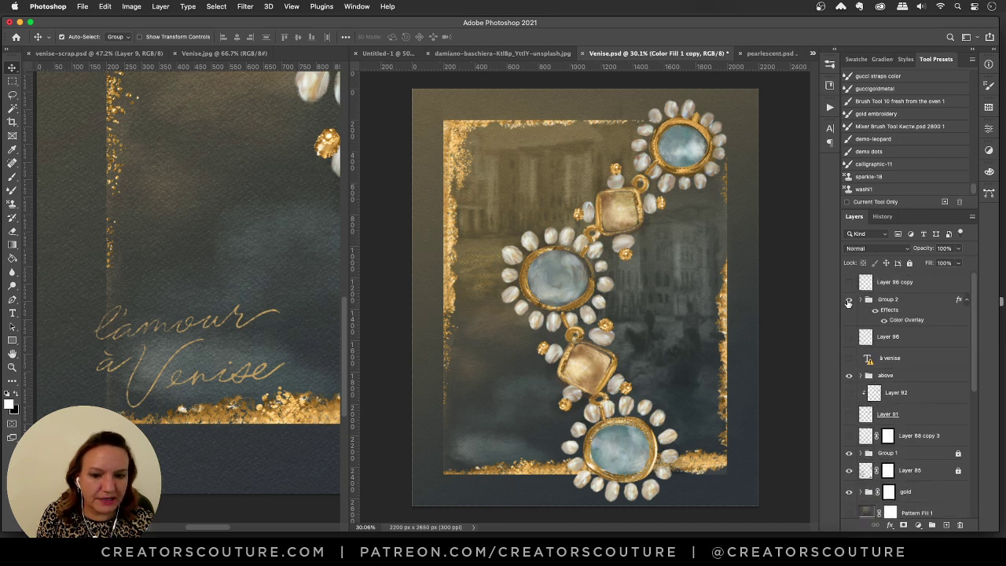
pyautogui.click(848, 299)
pyautogui.click(861, 300)
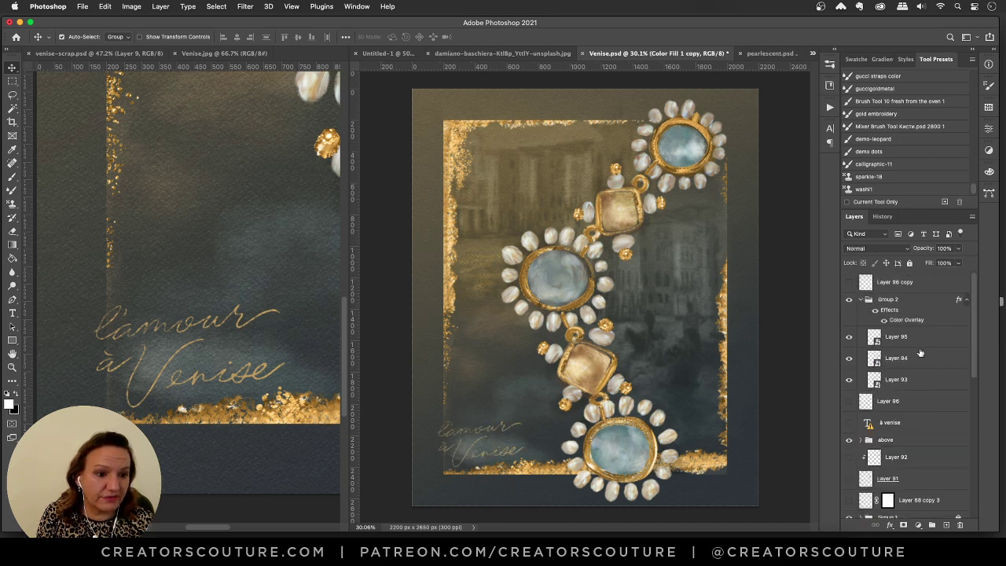
# Open the contents of the Layer 95 smart object from Group 2, look at them, and close that document.
pyautogui.click(918, 341)
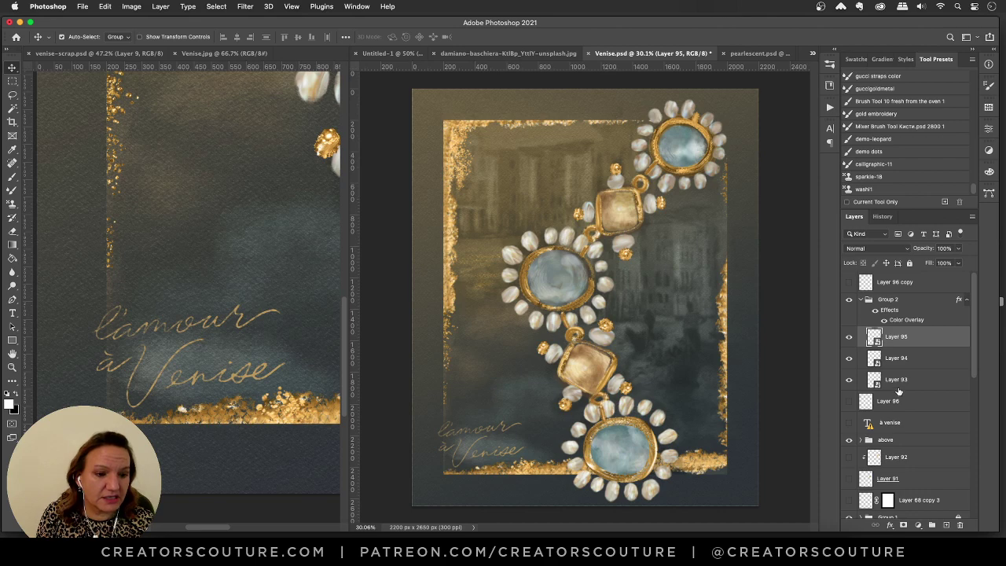
pyautogui.doubleClick(875, 338)
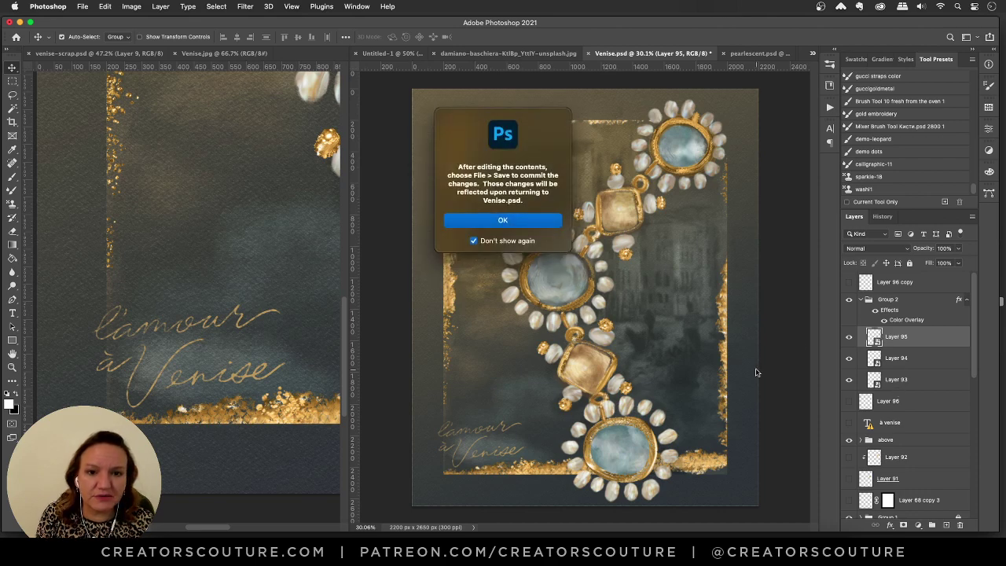
pyautogui.click(521, 223)
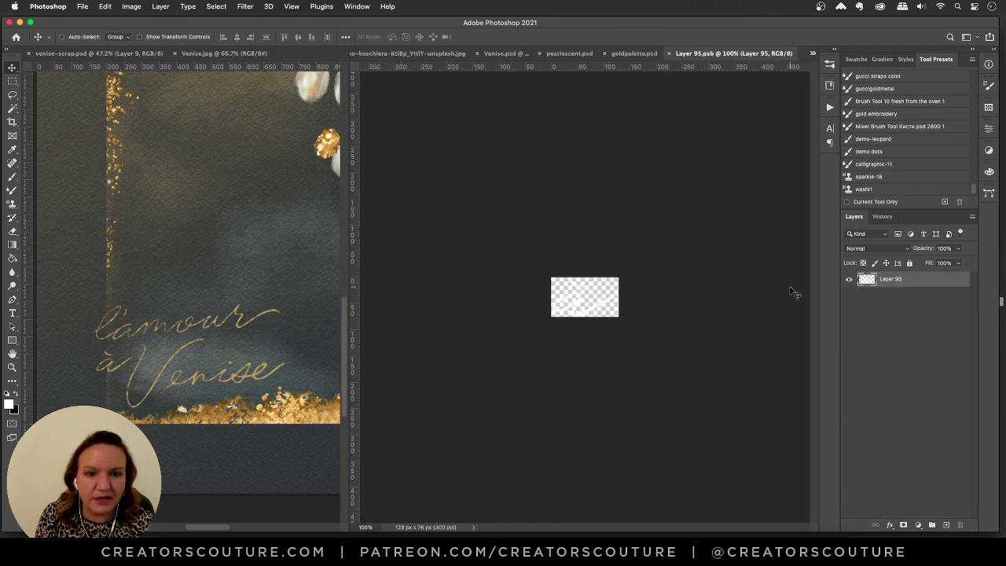
pyautogui.press('super+w')
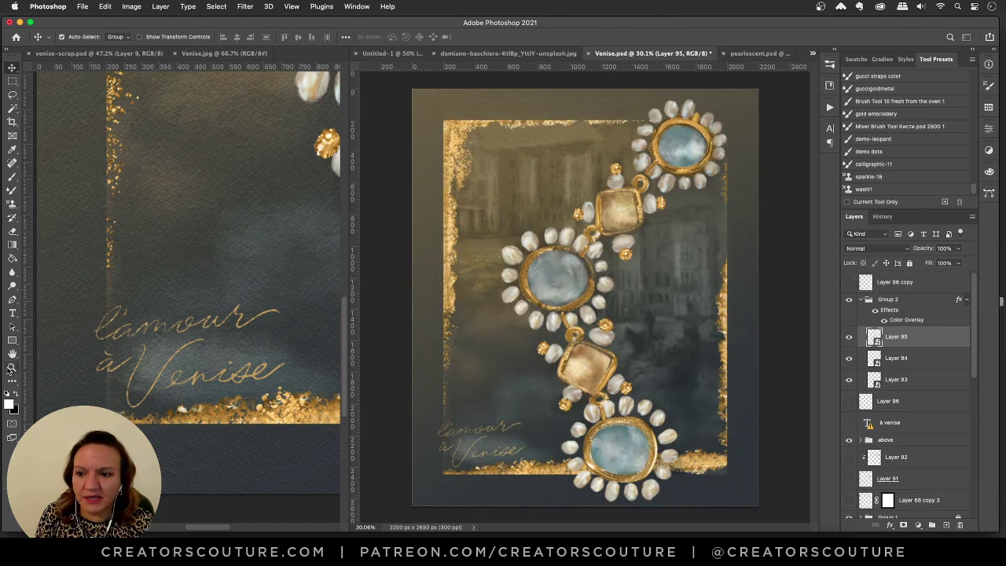
# Show the à venise text layer, move it above the gold handwritten lettering to compare them, and hide it again.
pyautogui.click(12, 367)
pyautogui.moveTo(474, 449); pyautogui.dragTo(547, 437)
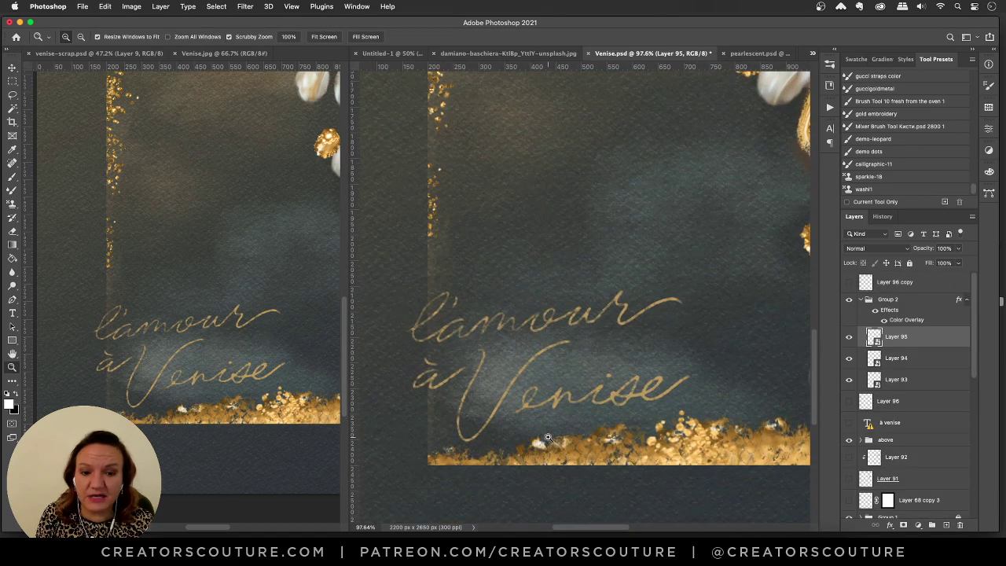
pyautogui.click(850, 423)
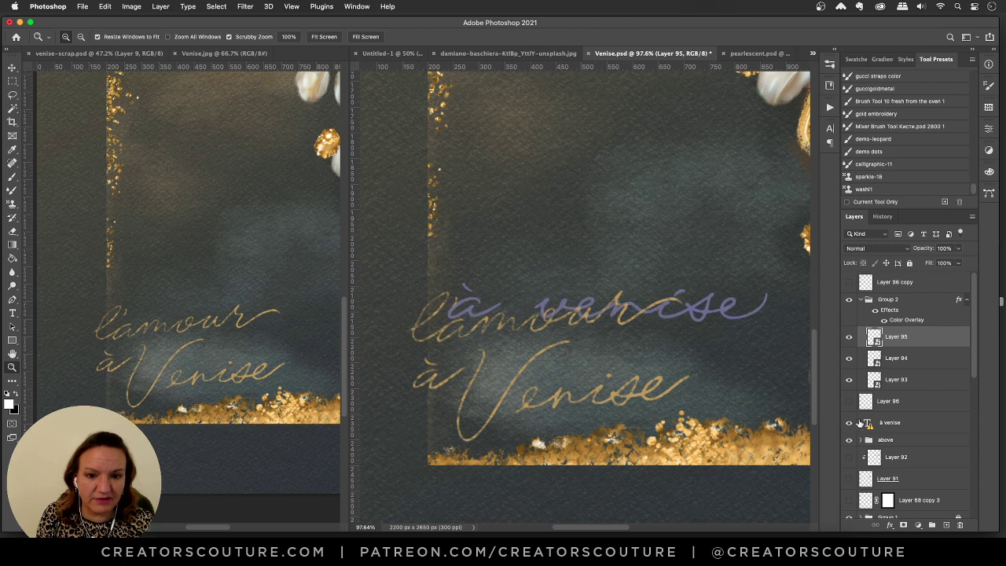
pyautogui.click(11, 68)
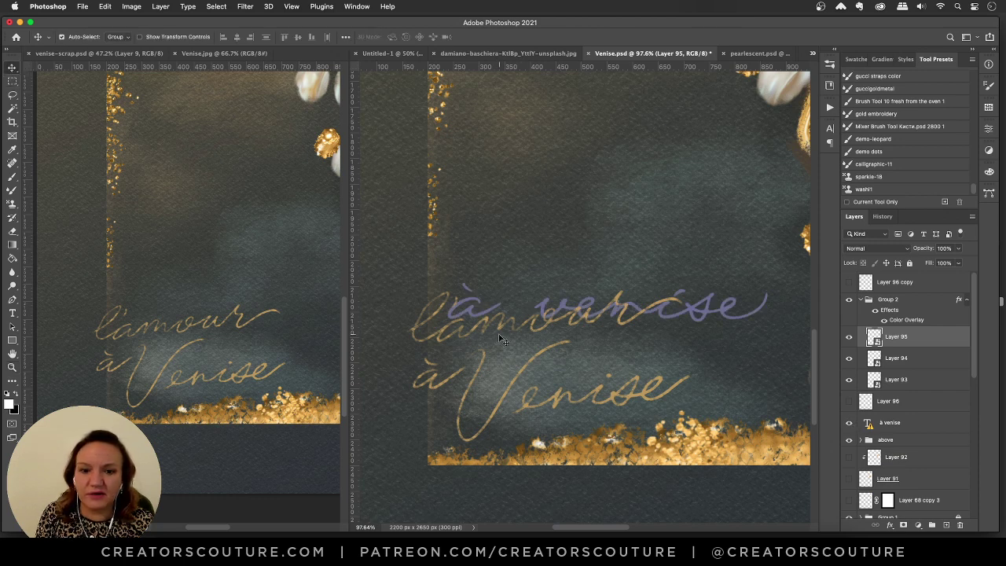
pyautogui.moveTo(492, 314); pyautogui.dragTo(513, 236)
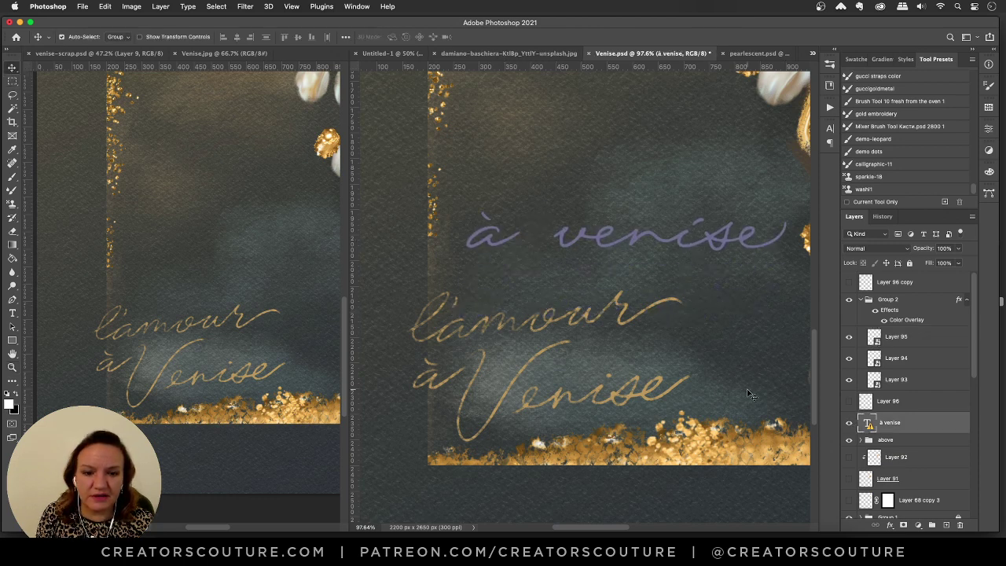
pyautogui.click(849, 424)
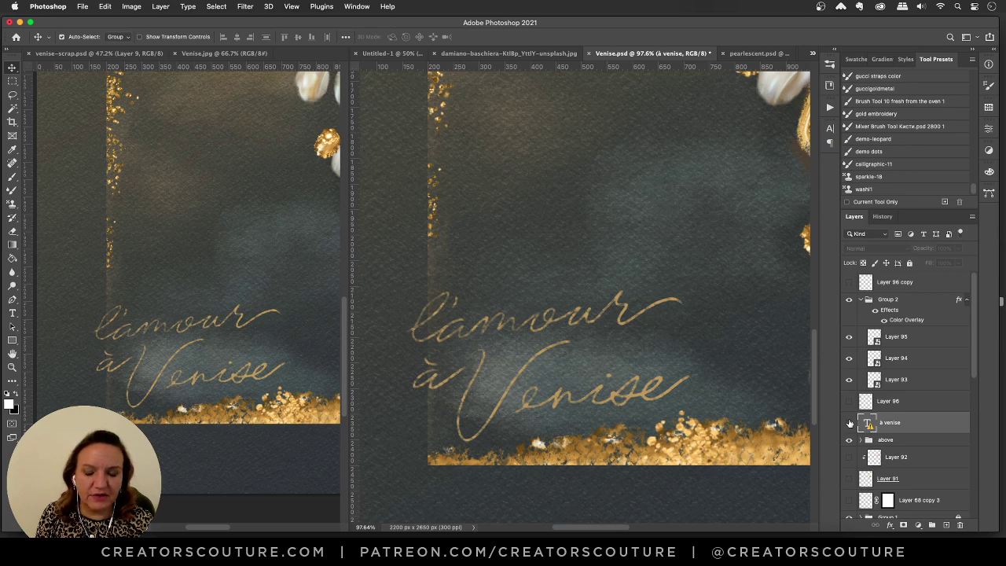
pyautogui.press('super+0')
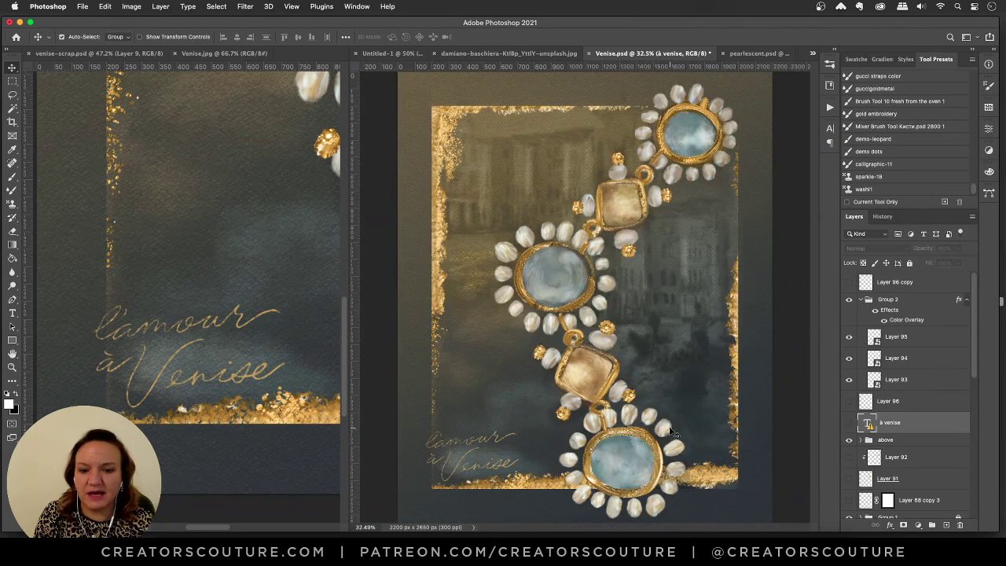
# Select and collapse Group 2, and briefly toggle its visibility off and on.
pyautogui.click(895, 302)
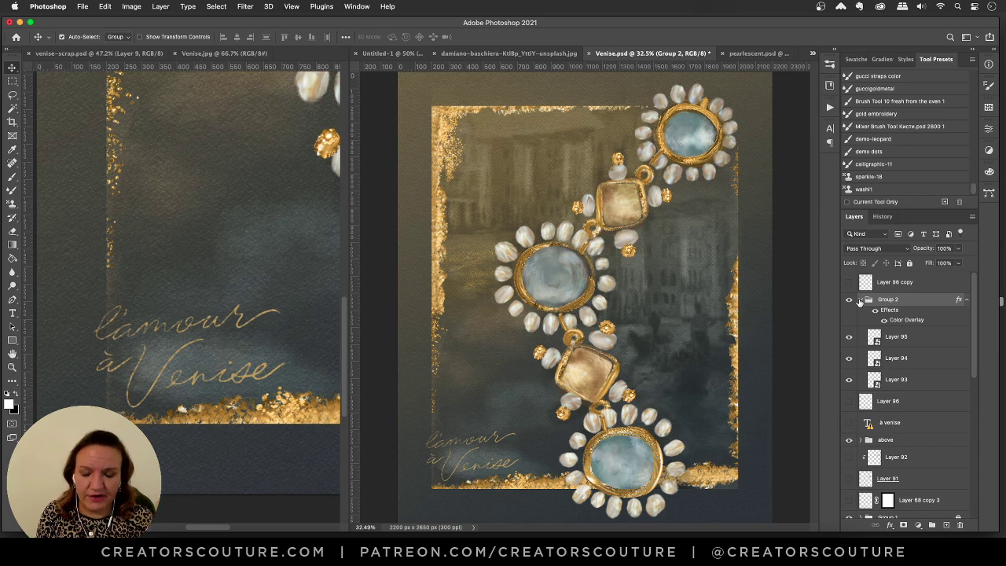
pyautogui.click(860, 300)
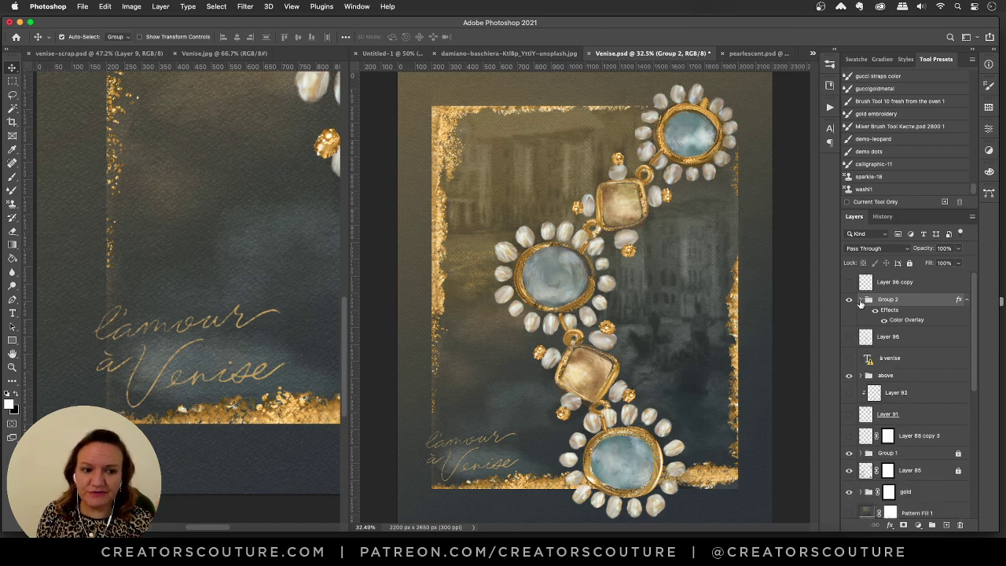
pyautogui.click(848, 301)
pyautogui.click(849, 300)
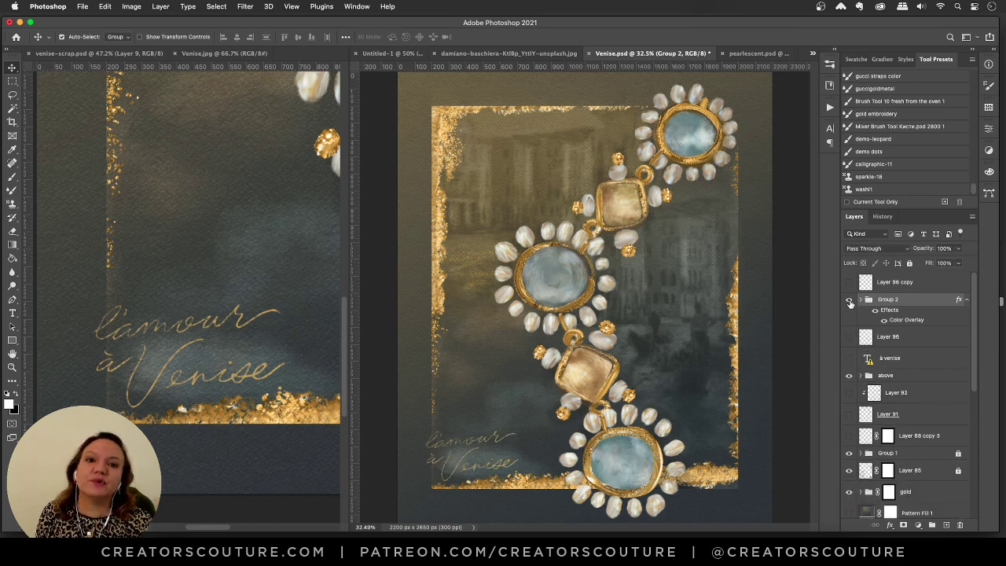
# Zoom Venise.jpg out to 27.6% to compare the whole finished artwork with the layered file, and return to Venise.psd.
pyautogui.click(279, 204)
pyautogui.press('super+0')
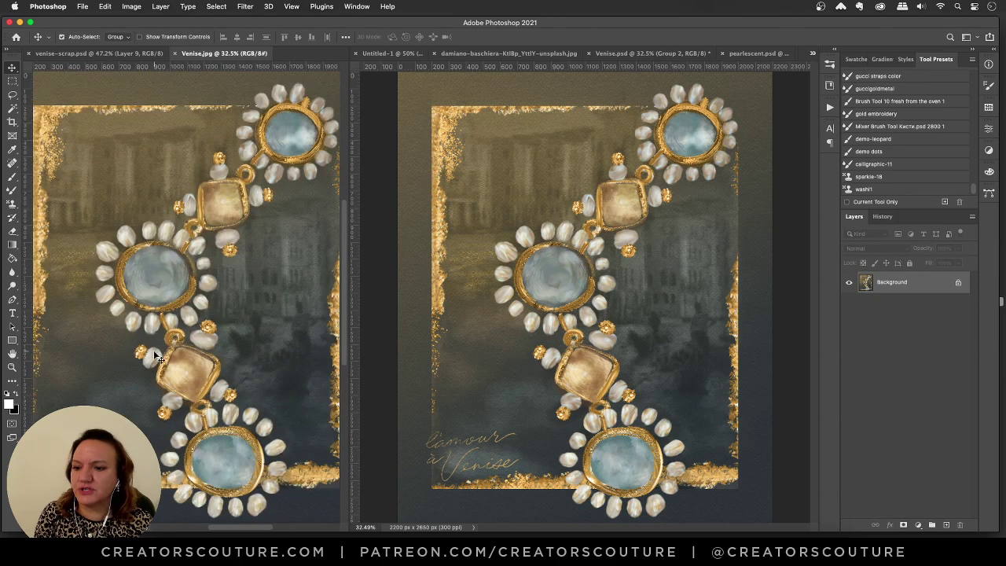
pyautogui.click(12, 366)
pyautogui.moveTo(211, 311); pyautogui.dragTo(110, 353)
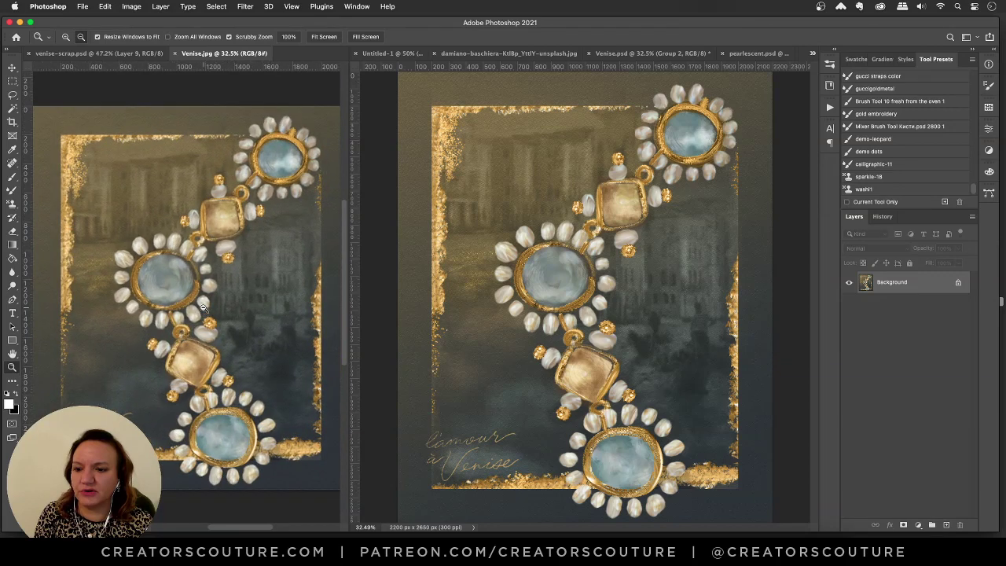
pyautogui.click(587, 140)
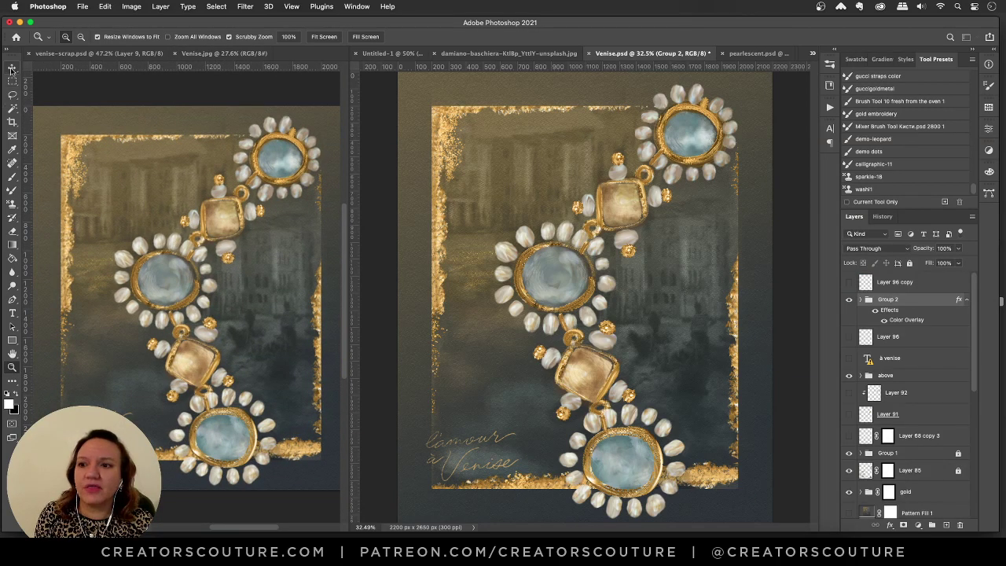
# Set the Move tool's auto-select to Layer and pick Layer 68 copy 2 from the upper part of the gold frame.
pyautogui.click(12, 67)
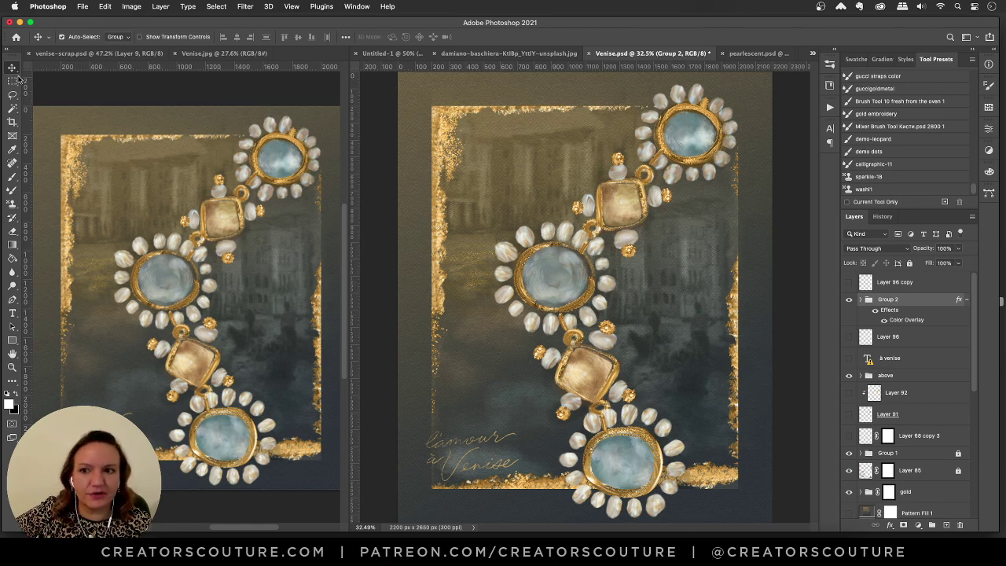
pyautogui.click(115, 37)
pyautogui.click(116, 48)
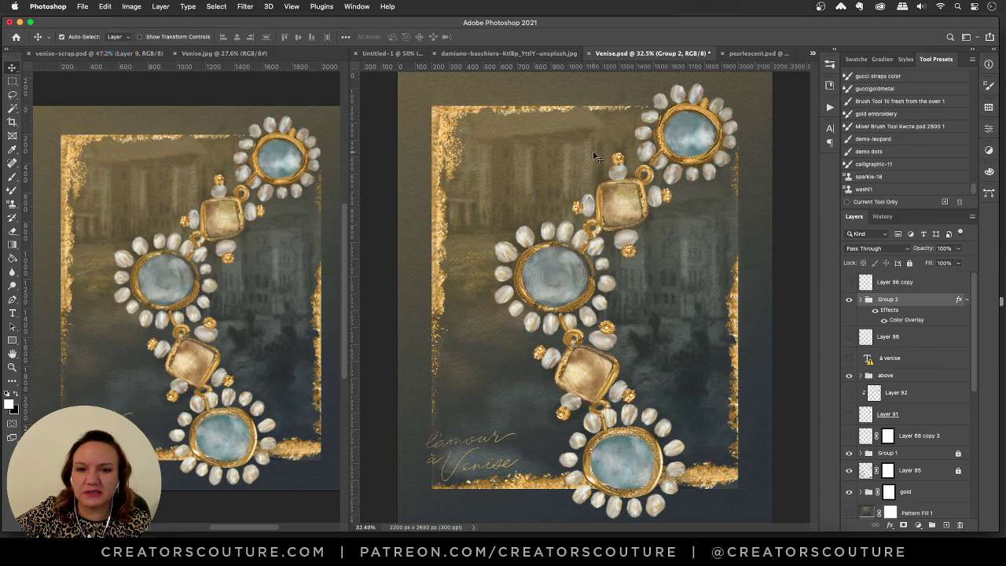
pyautogui.click(477, 132)
pyautogui.scroll(-3, 955, 426)
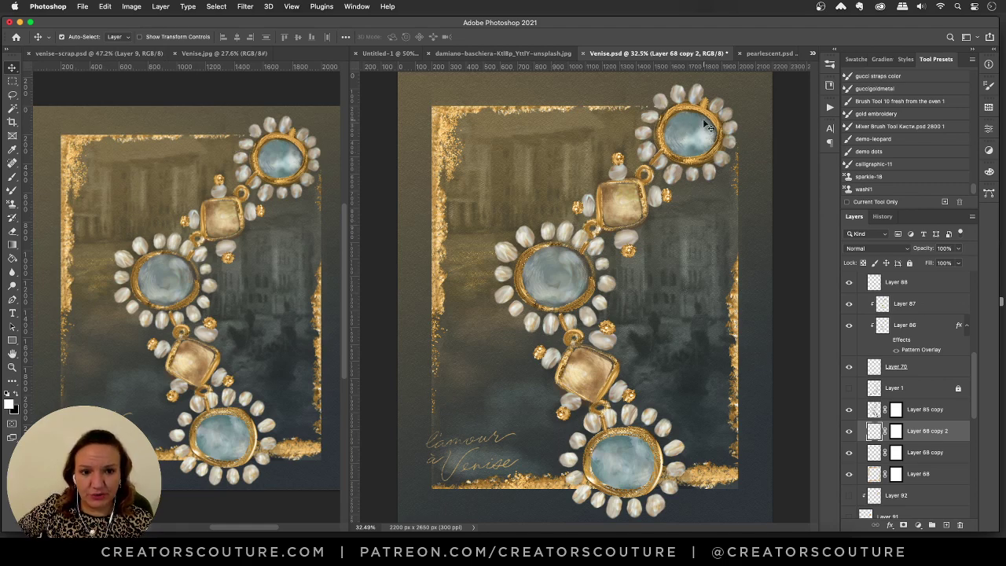
# Compare the jewelry references in venise-scrap.psd with the painted stones in Venise.psd, ending on the reference document.
pyautogui.click(125, 53)
pyautogui.scroll(1, 125, 156)
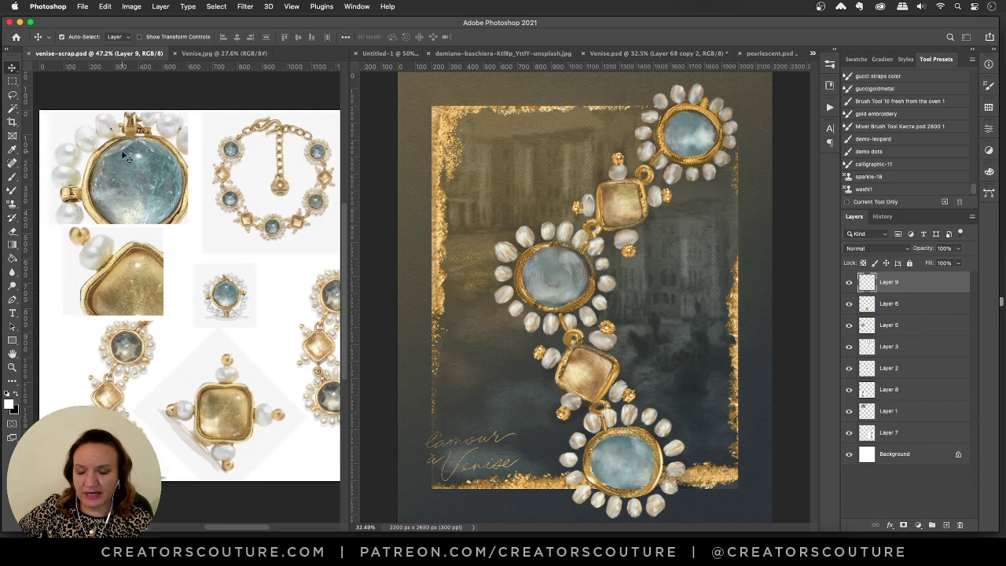
pyautogui.click(687, 146)
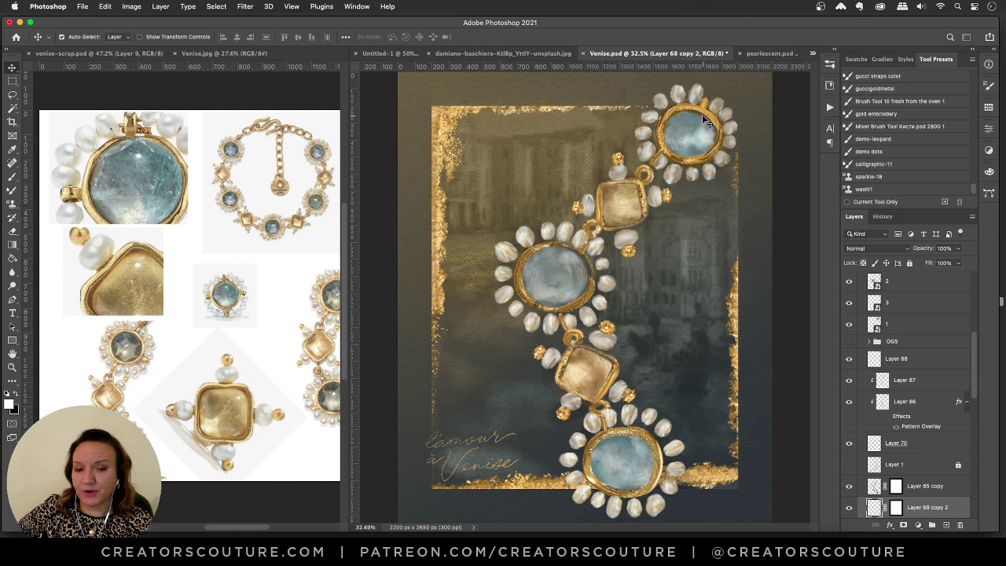
pyautogui.click(138, 108)
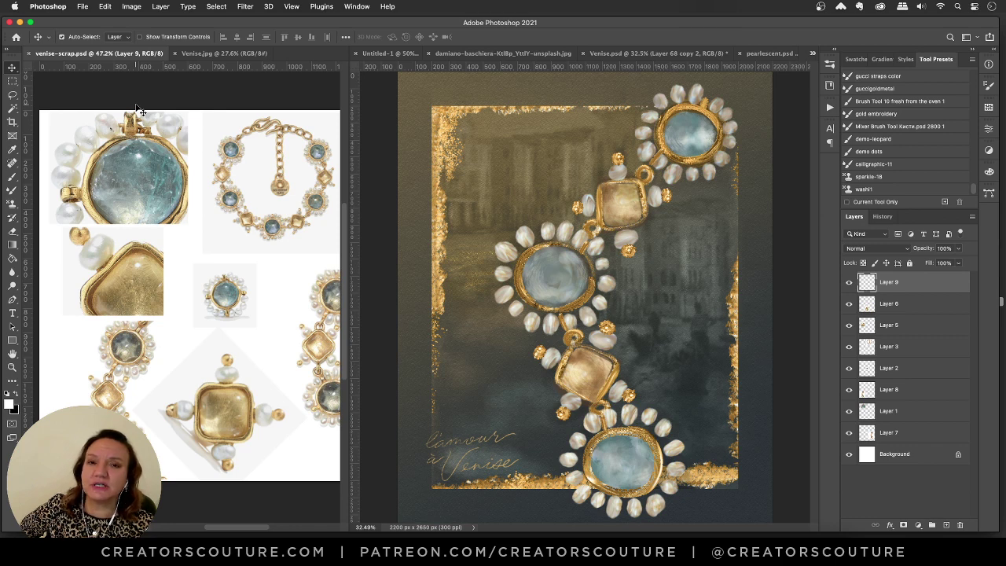
# Activate the Pattern Stamp Tool, check its pattern picker, and return to the Move tool.
pyautogui.click(12, 204)
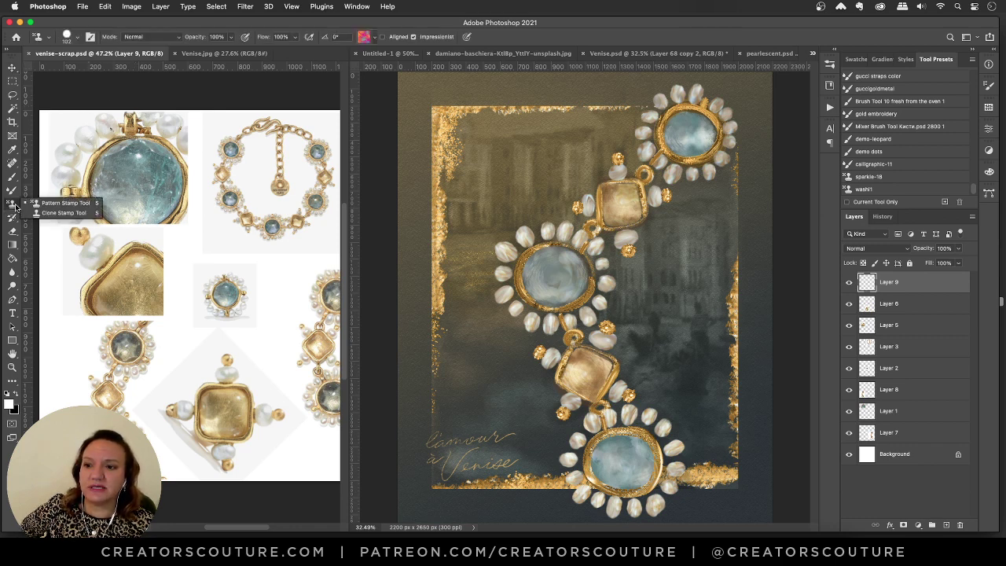
pyautogui.click(45, 204)
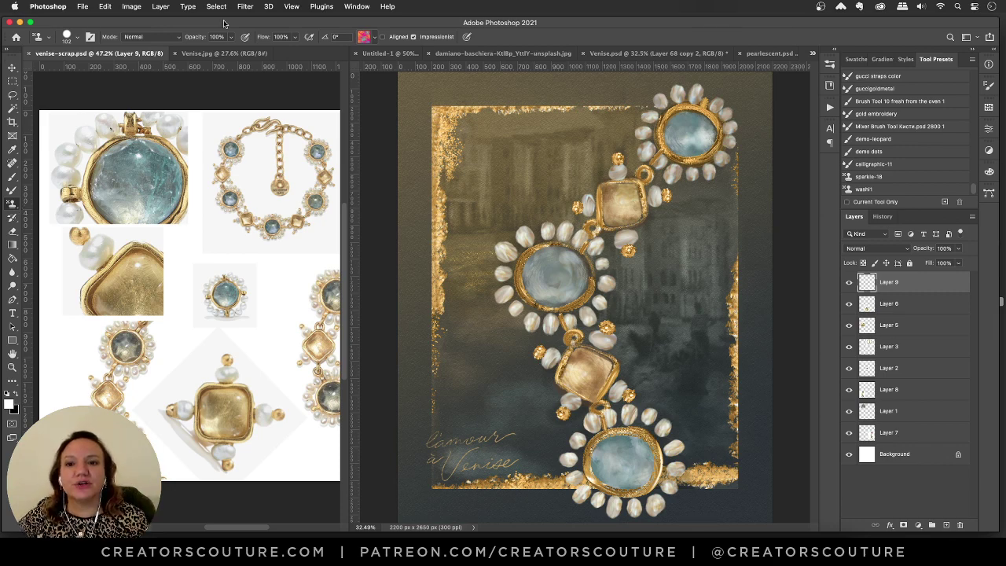
pyautogui.click(363, 37)
pyautogui.click(364, 40)
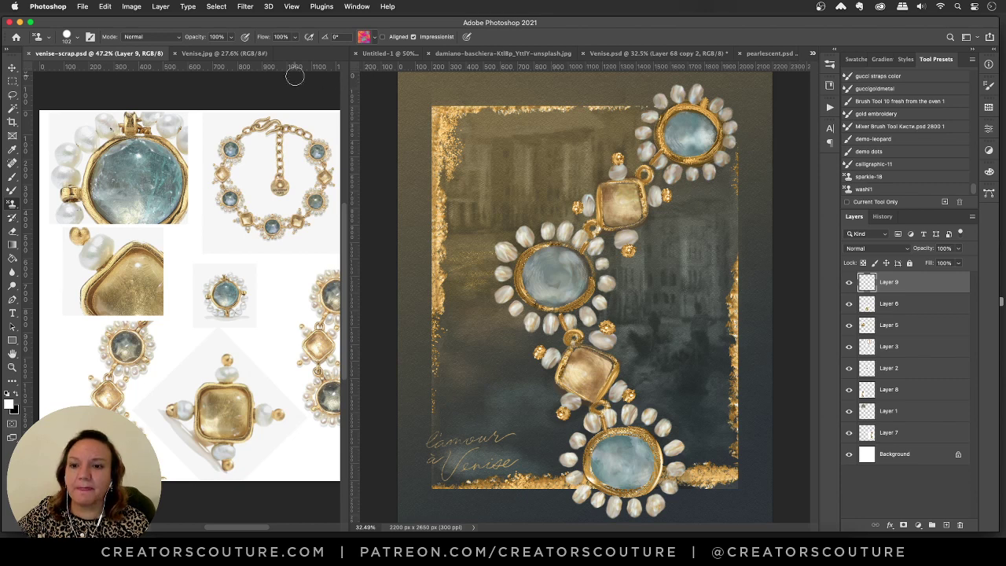
pyautogui.click(13, 69)
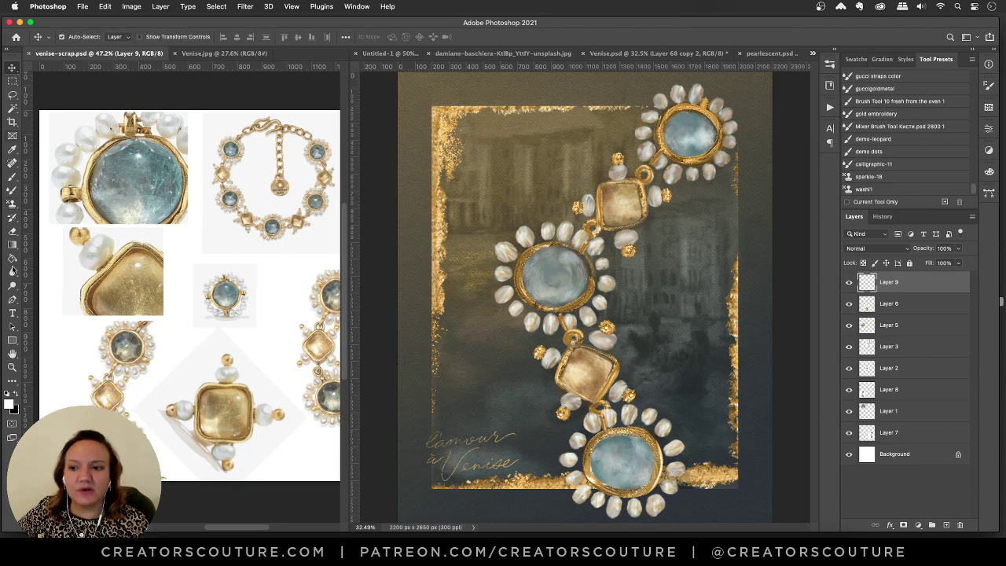
# Zoom venise-scrap.psd in to 55.7% around the large blue stone and activate the Rectangular Marquee tool.
pyautogui.click(12, 367)
pyautogui.click(110, 194)
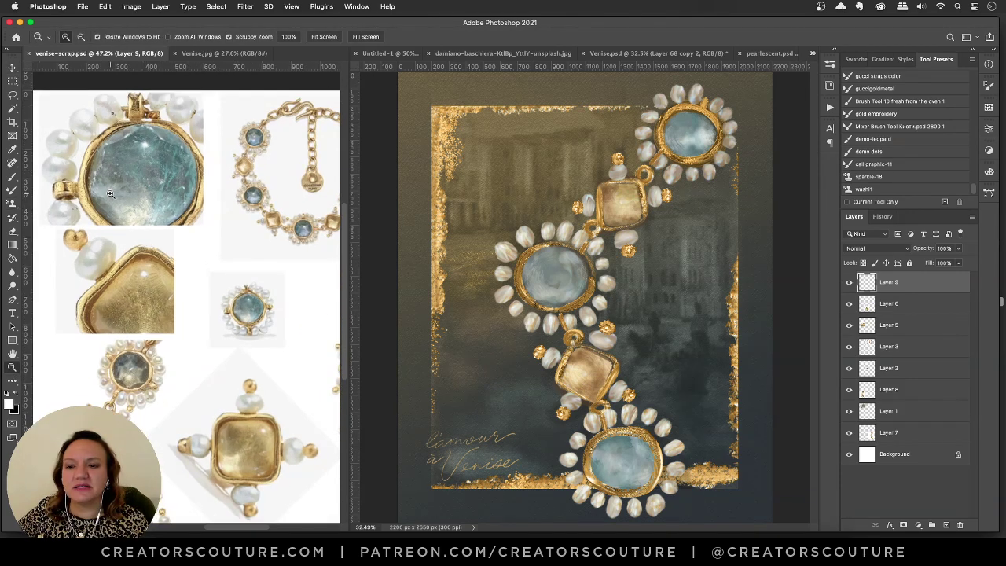
pyautogui.click(11, 81)
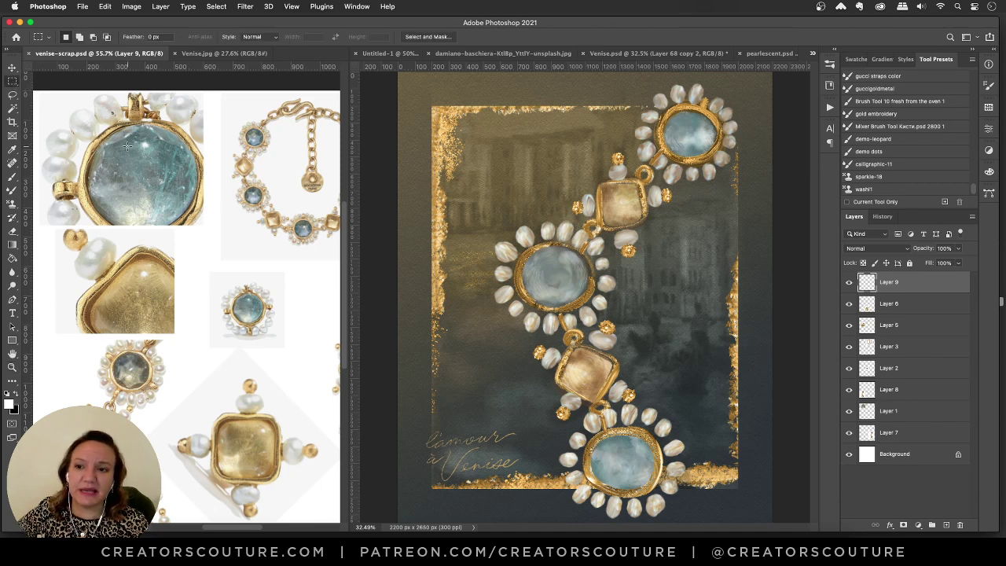
pyautogui.scroll(-2, 148, 173)
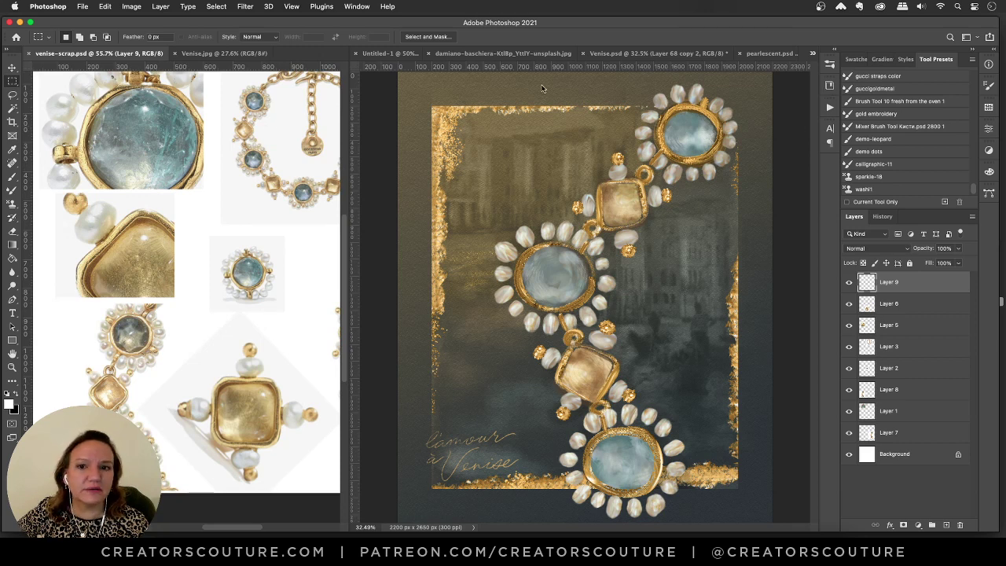
# Open the pattern library, expand the venise group and examine its stone, gold and pearl swatches.
pyautogui.click(988, 107)
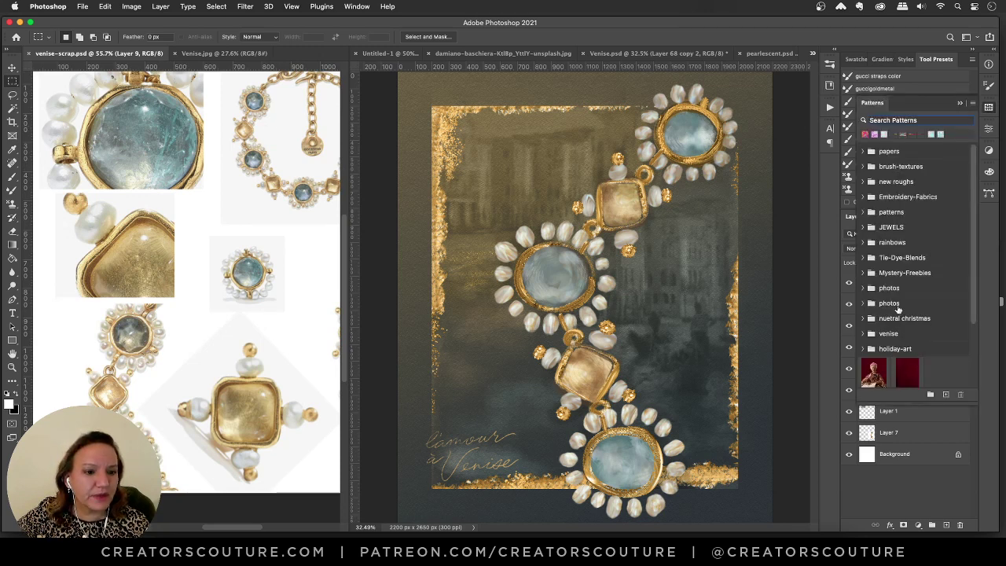
pyautogui.scroll(-3, 898, 305)
pyautogui.click(863, 250)
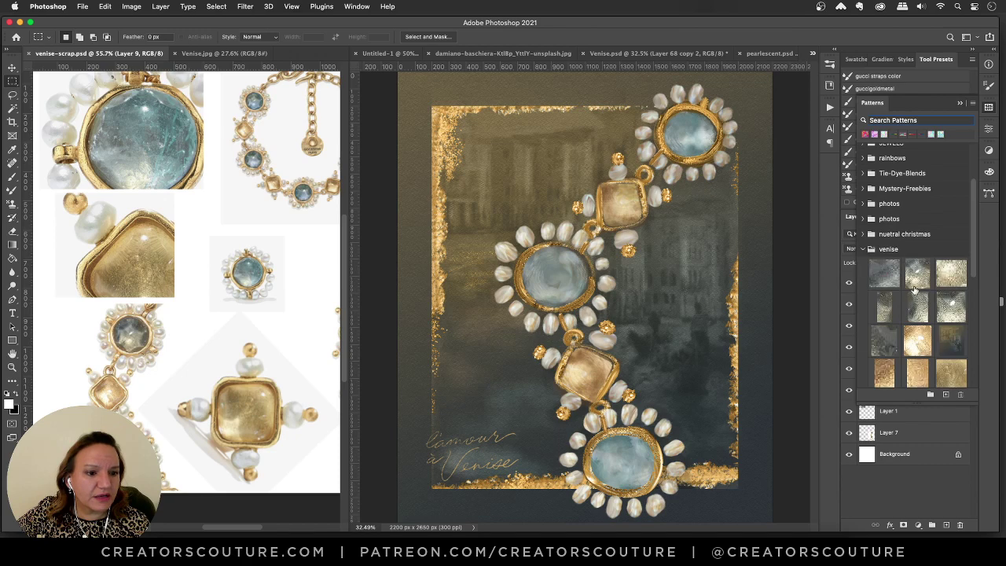
pyautogui.scroll(-2, 914, 291)
pyautogui.scroll(-2, 899, 177)
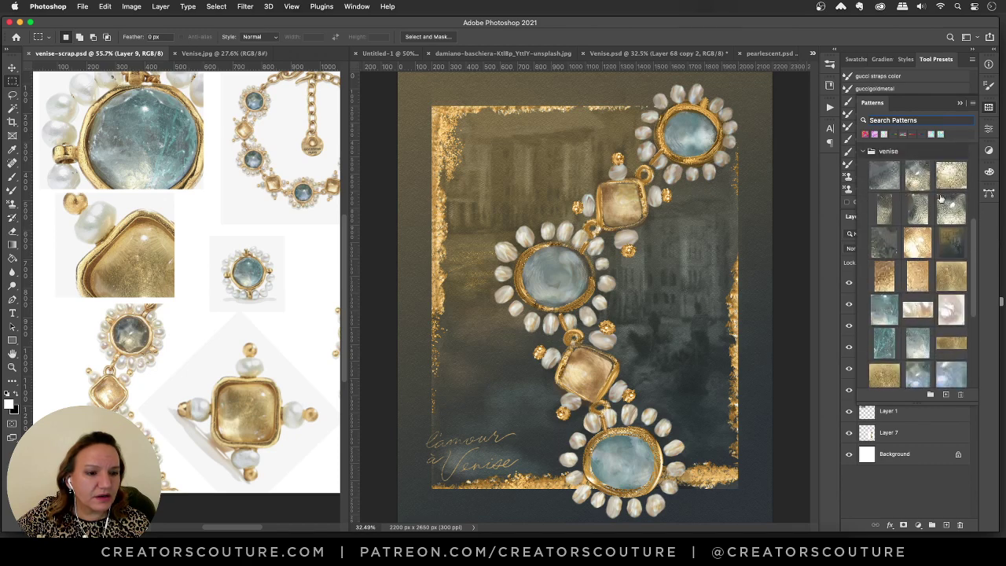
pyautogui.scroll(-2, 935, 293)
pyautogui.scroll(2, 891, 249)
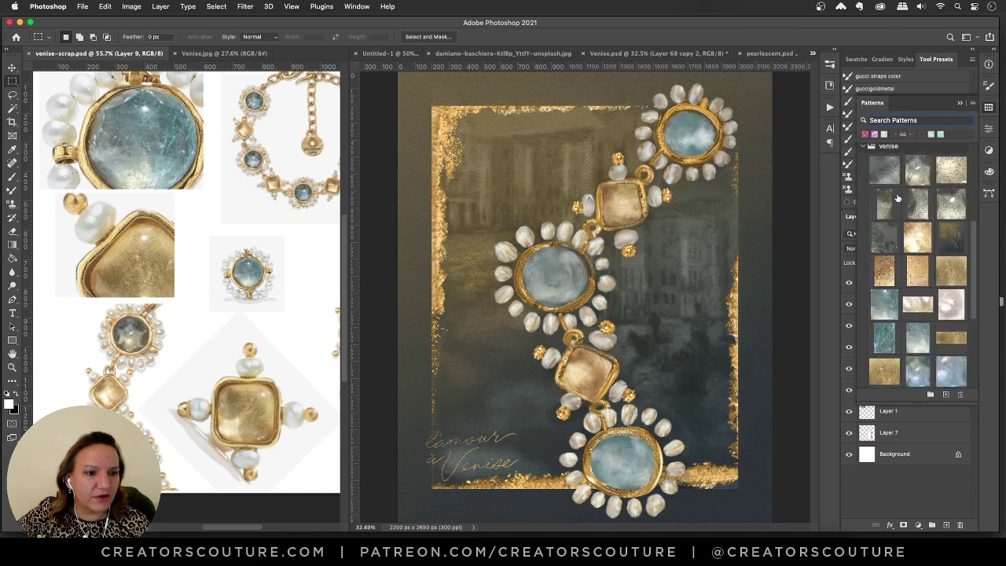
pyautogui.scroll(-2, 942, 307)
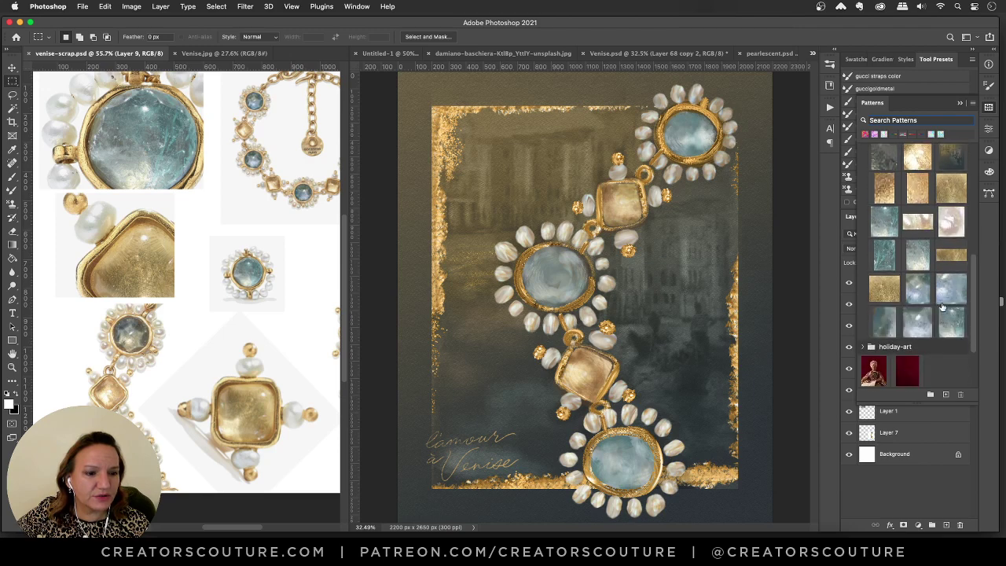
# Try to define a pattern from a square selection inside the large blue reference stone.
pyautogui.moveTo(119, 110); pyautogui.dragTo(165, 160)
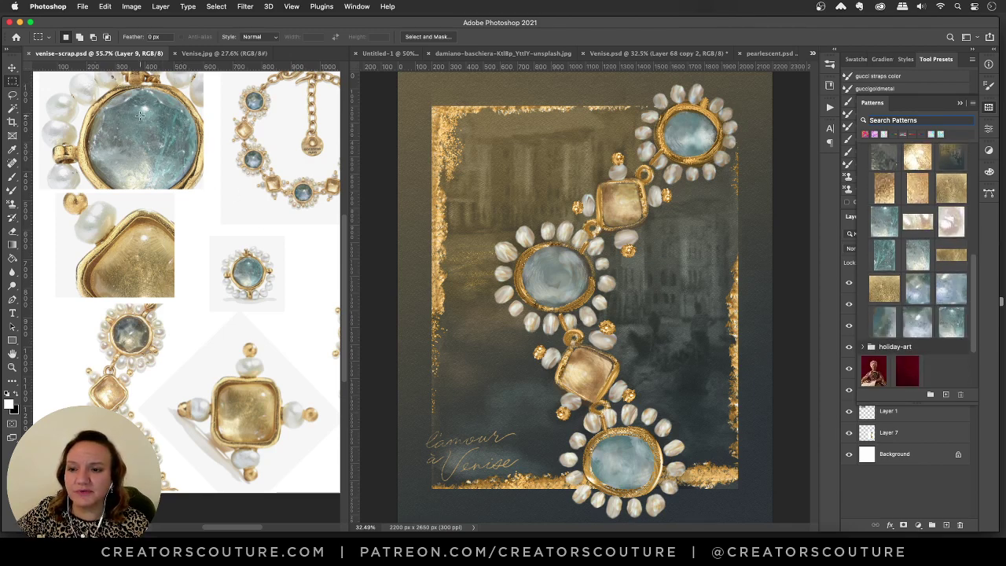
pyautogui.moveTo(111, 105); pyautogui.dragTo(157, 156)
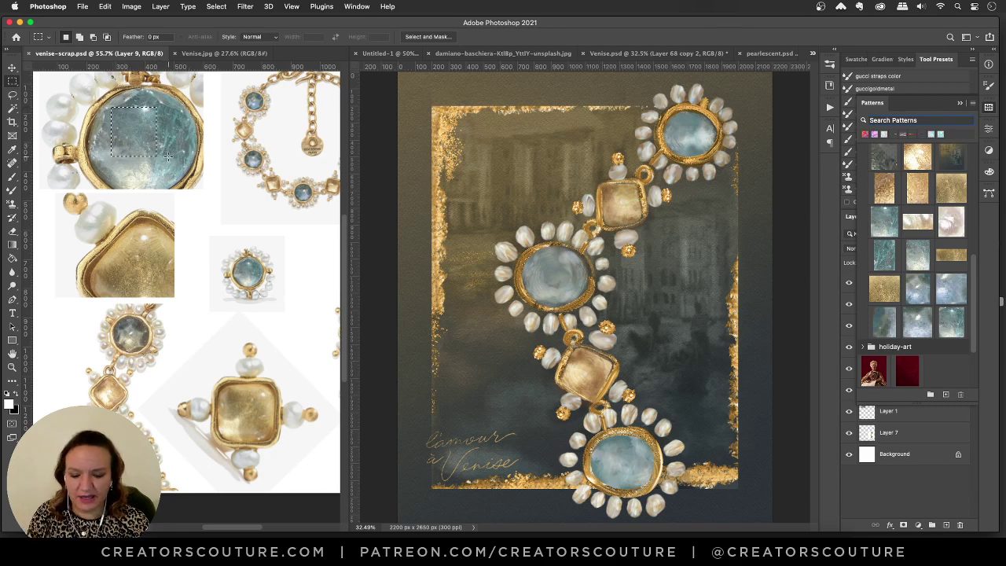
pyautogui.press('super+shift+p')
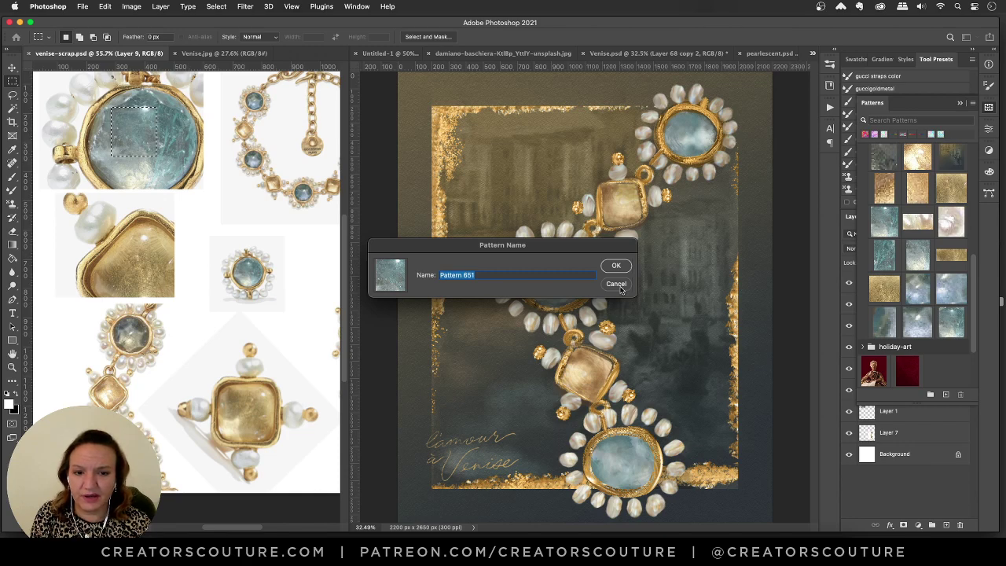
pyautogui.click(616, 284)
# Try rectangular sample selections on the gold reference stones, ending inside the square gold stone of the ring.
pyautogui.moveTo(155, 132); pyautogui.dragTo(186, 134)
pyautogui.click(189, 149)
pyautogui.moveTo(110, 246); pyautogui.dragTo(169, 267)
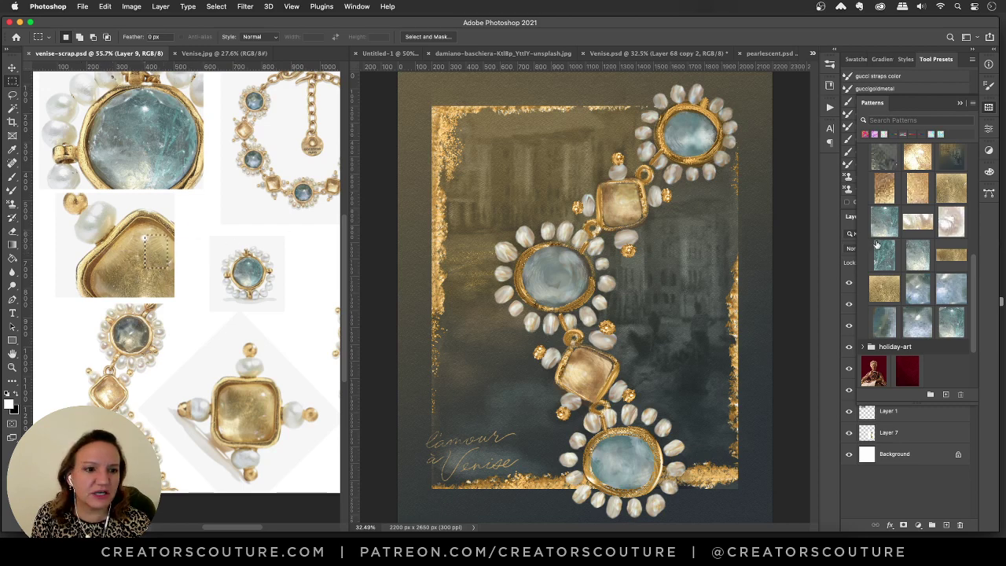
pyautogui.moveTo(220, 390); pyautogui.dragTo(248, 418)
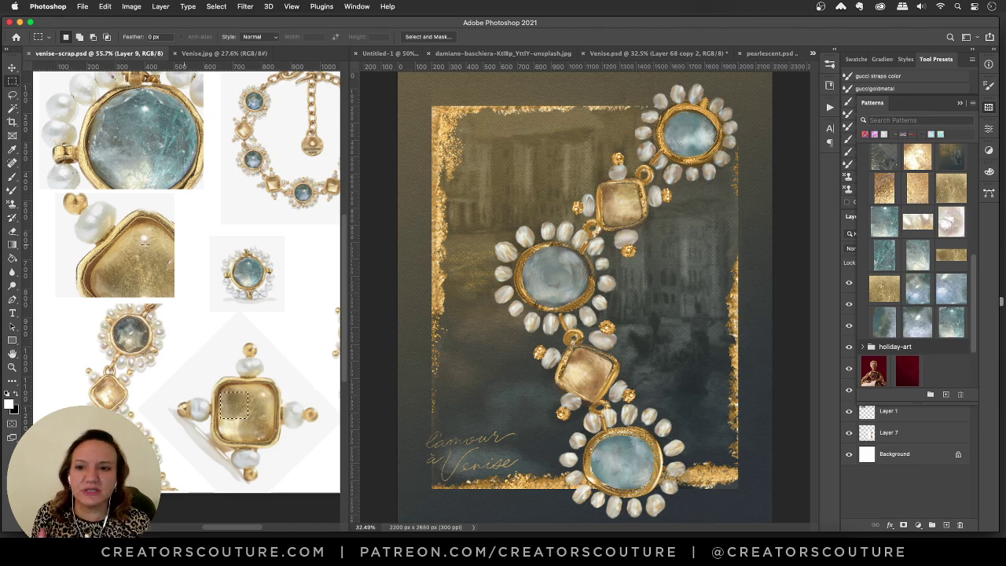
# Switch to Venise.psd with the Move tool and select layer 2, the middle blue stone.
pyautogui.scroll(5, 953, 256)
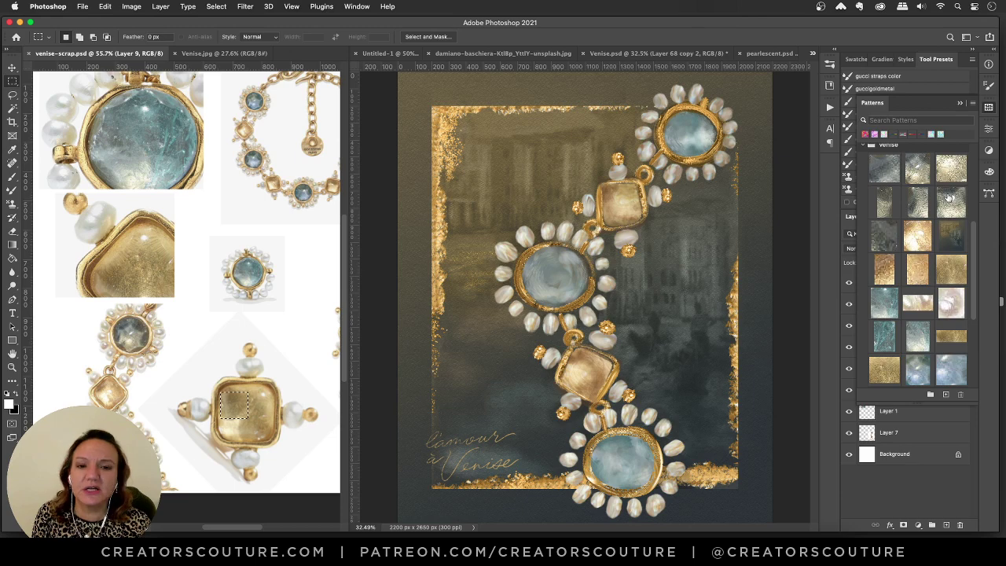
pyautogui.click(691, 149)
pyautogui.click(13, 69)
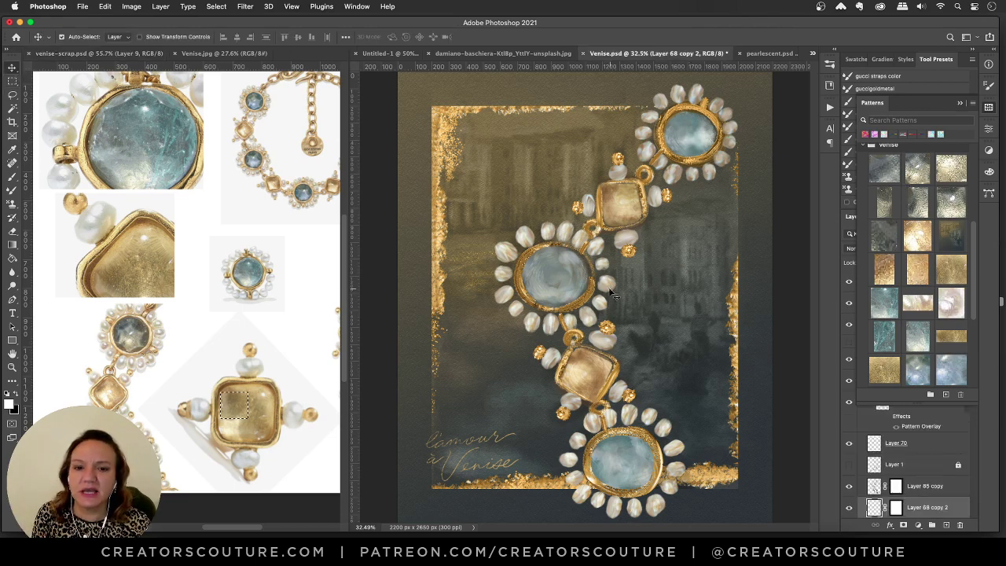
pyautogui.click(572, 275)
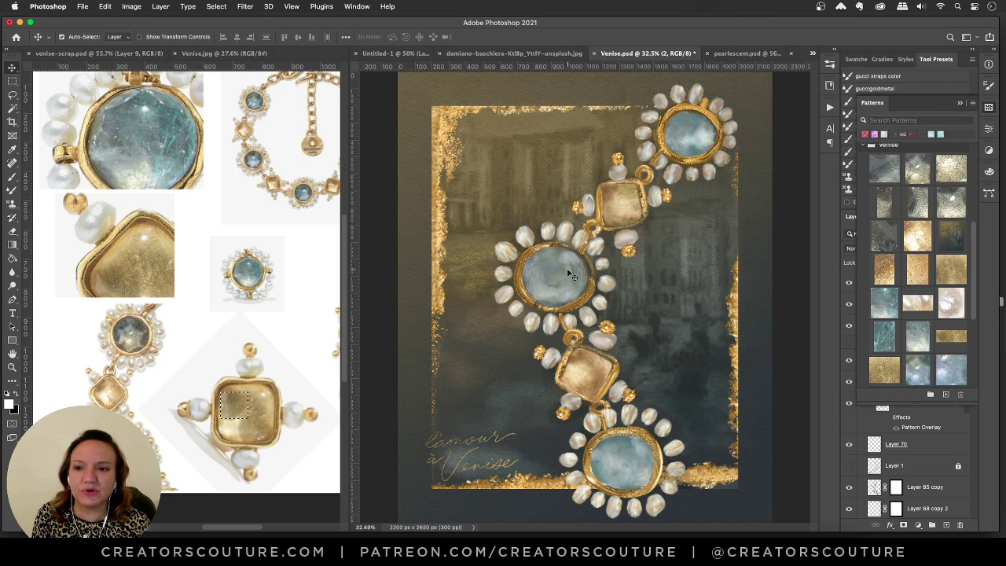
# Compare the blue reference stone with the painted middle stone and clear the selection in venise-scrap.psd.
pyautogui.click(118, 117)
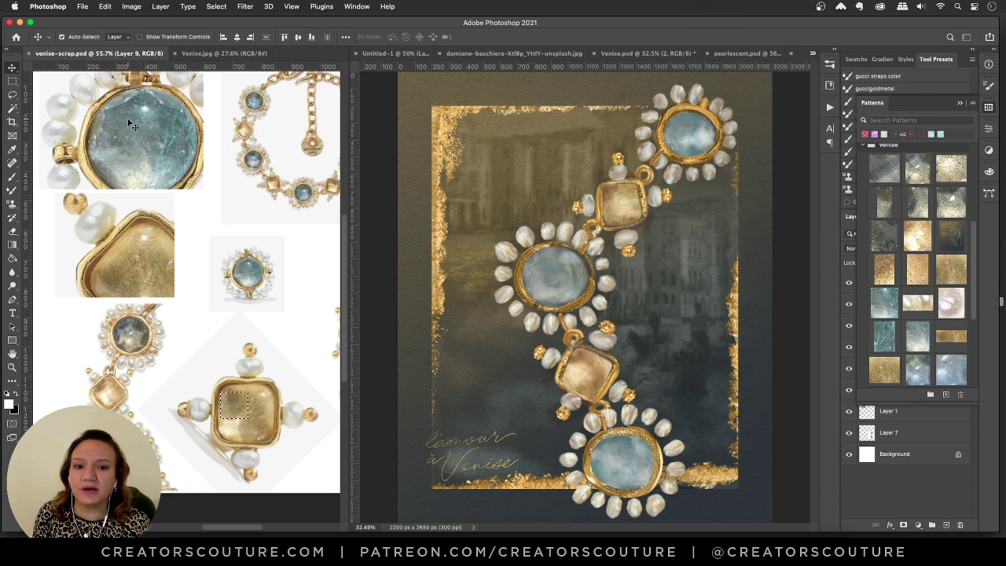
pyautogui.click(549, 254)
pyautogui.click(249, 328)
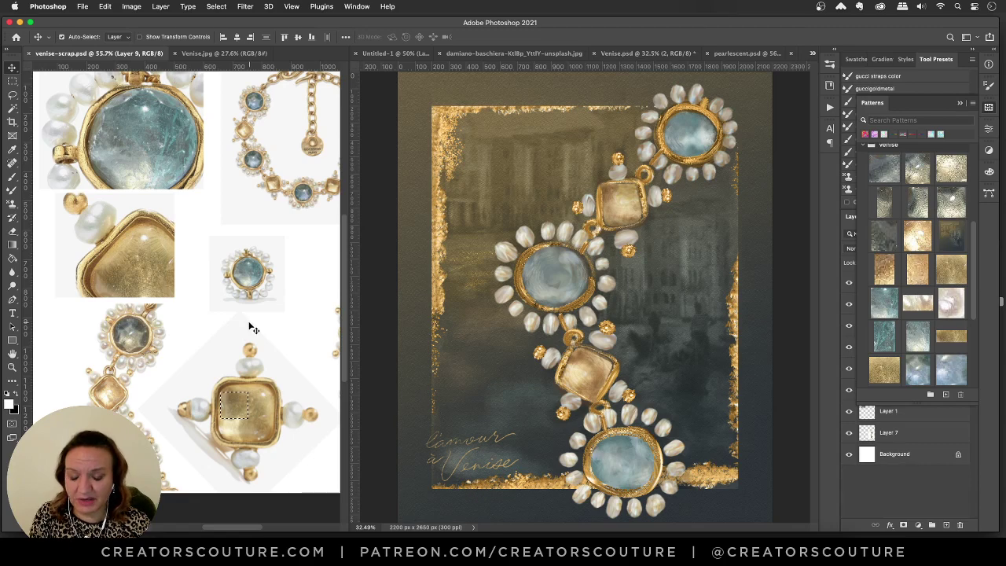
pyautogui.press('super+d')
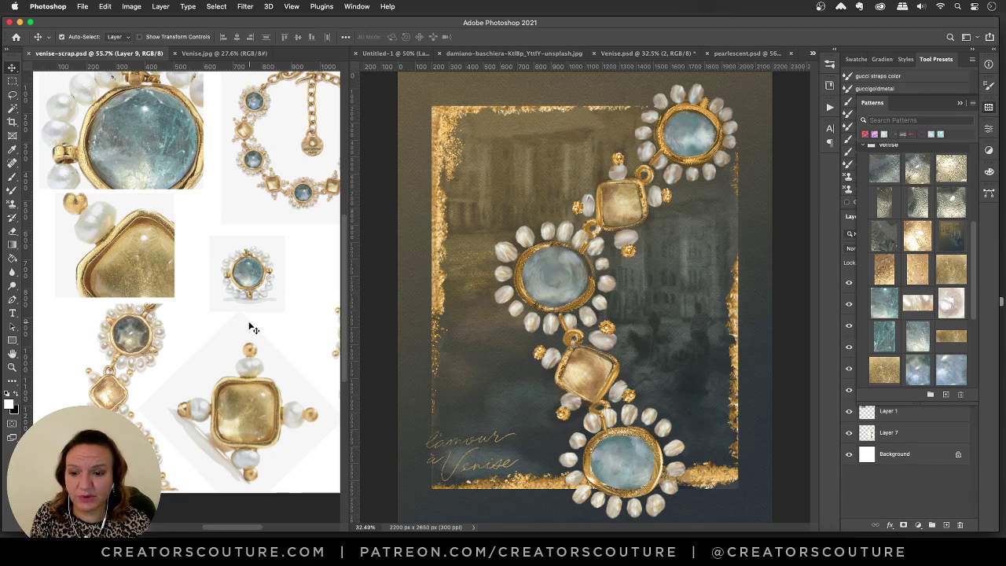
# Return to Venise.psd, toggle layer 2 off and on, and open its smart object contents.
pyautogui.click(633, 330)
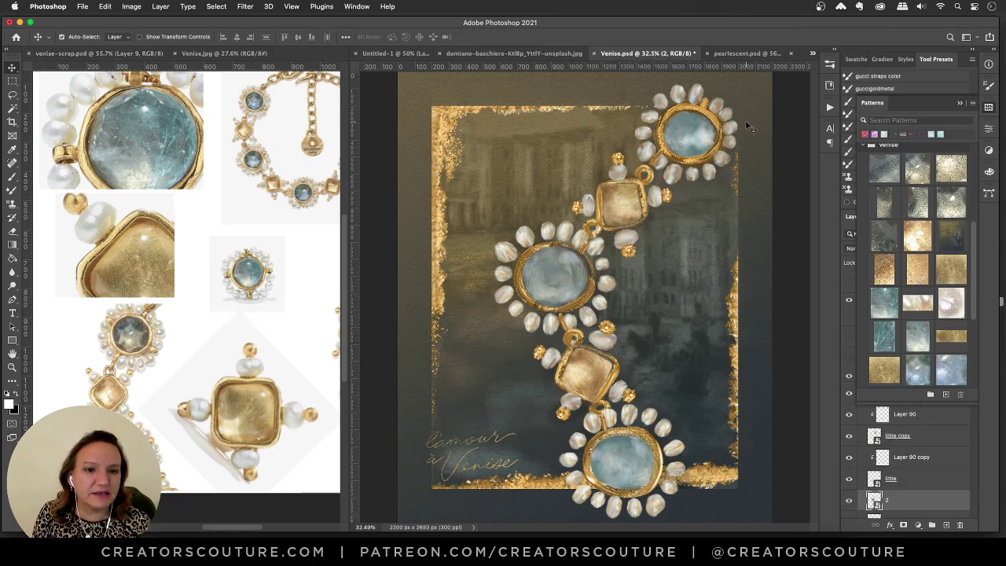
pyautogui.click(987, 110)
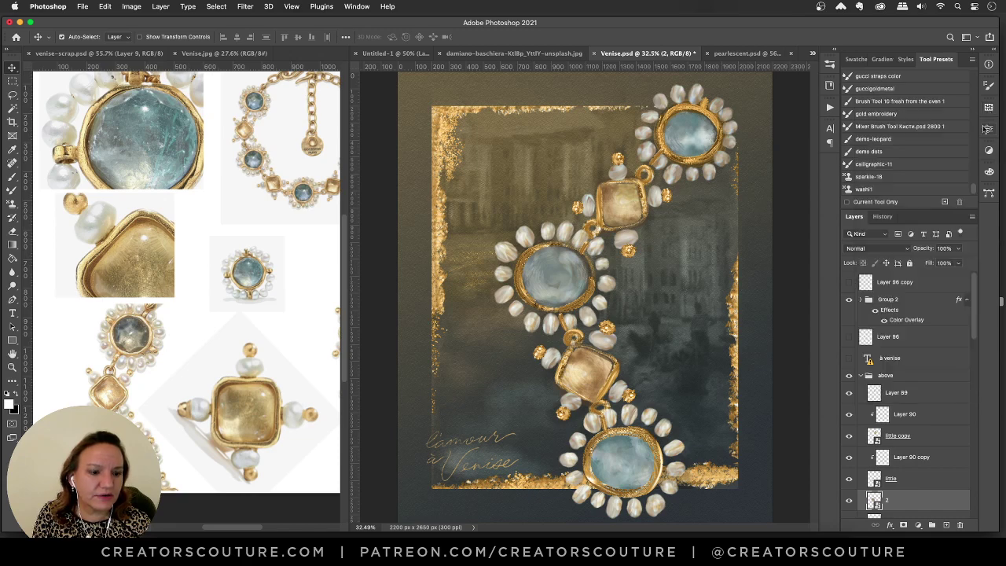
pyautogui.scroll(-3, 911, 393)
pyautogui.click(849, 430)
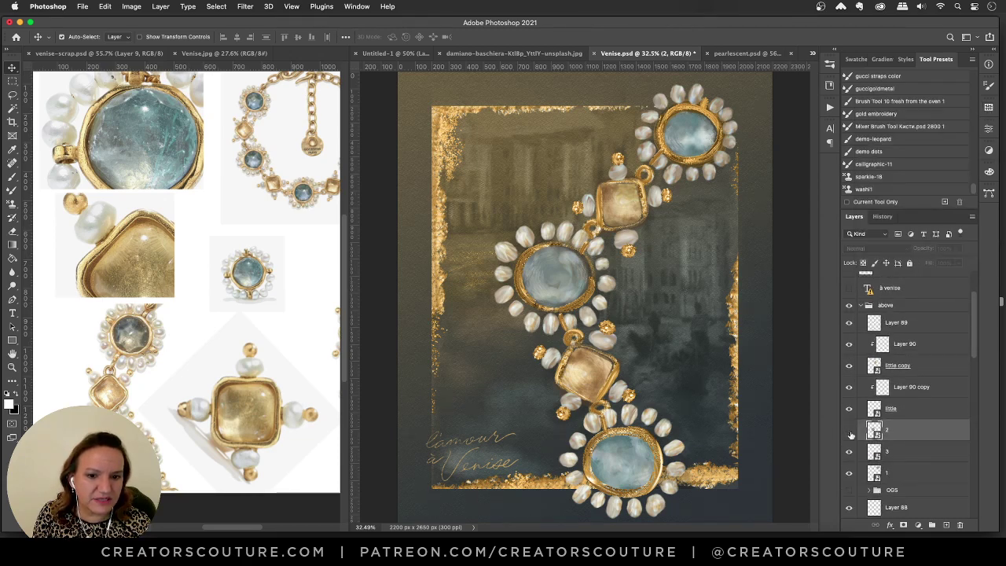
pyautogui.click(849, 429)
pyautogui.doubleClick(874, 430)
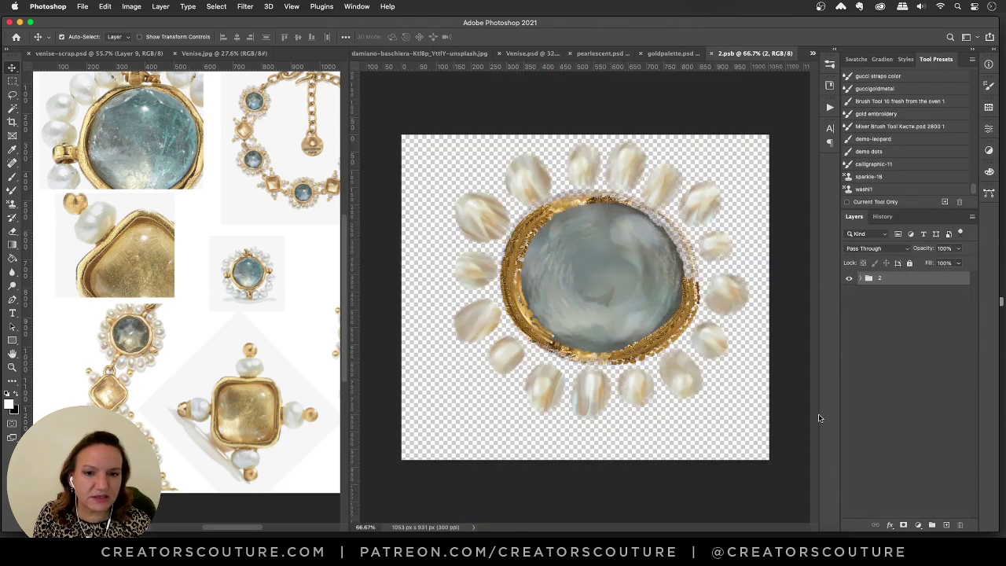
# Select Layer 23 from the blue stone in 2.psb and examine the stone's stacked layers.
pyautogui.click(589, 251)
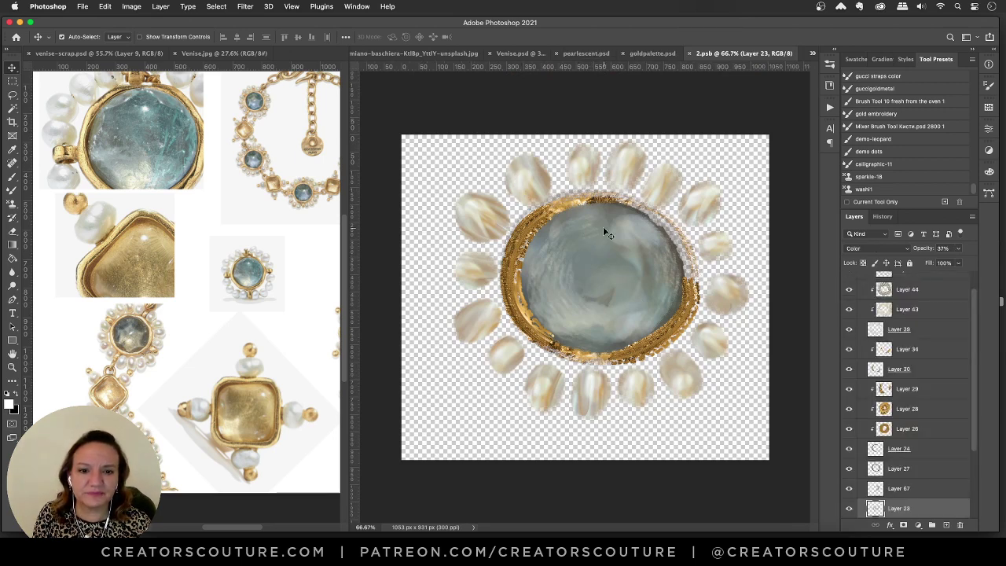
pyautogui.scroll(-5, 905, 366)
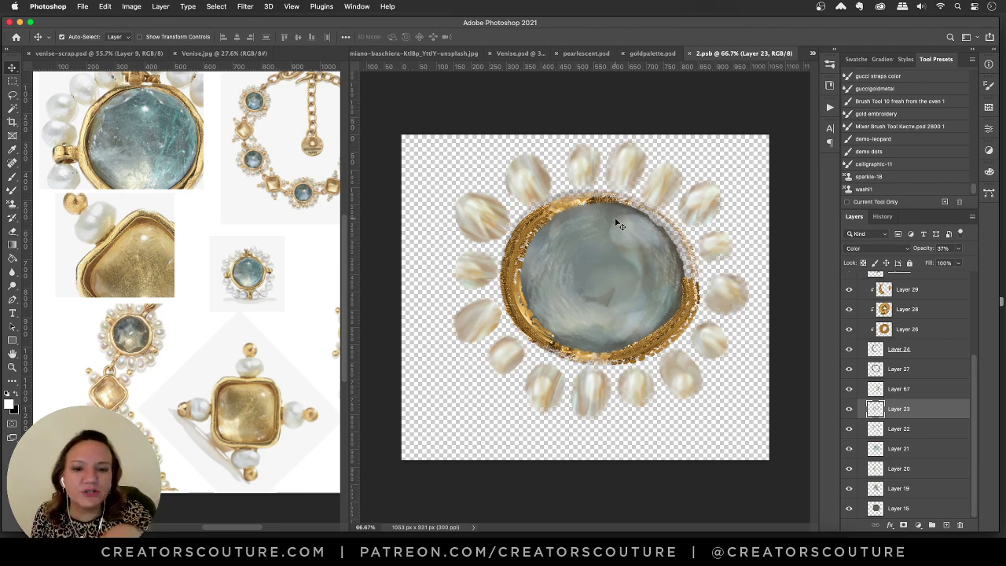
pyautogui.click(988, 108)
pyautogui.click(988, 108)
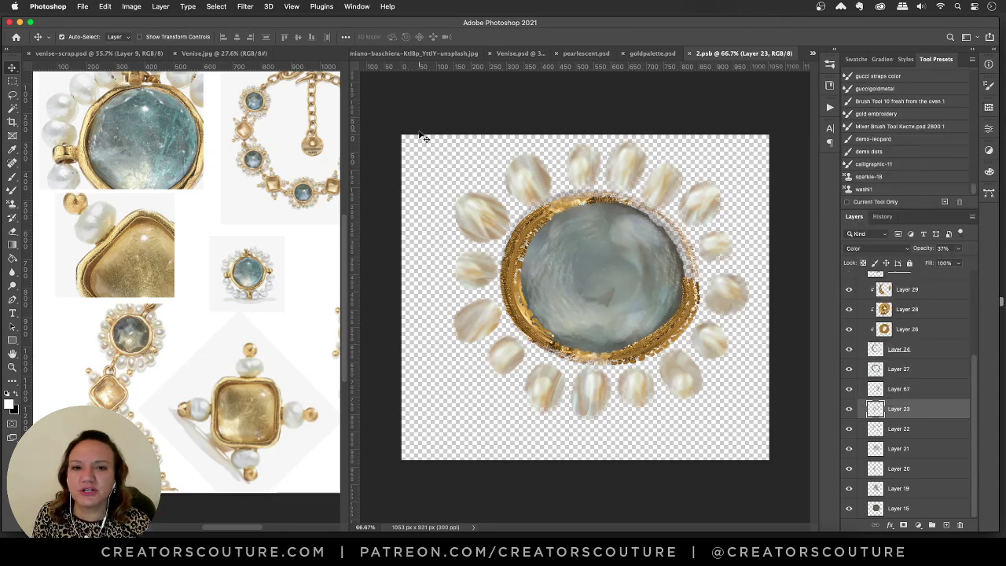
# Try the dark teal stone pattern from the venise group on Layer 23, and undo it.
pyautogui.click(989, 107)
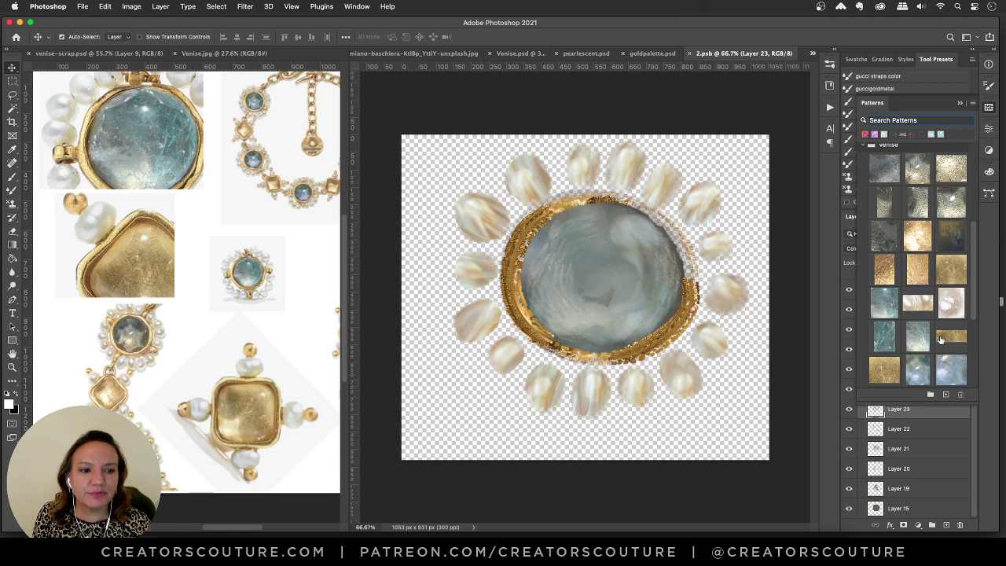
pyautogui.scroll(-1, 940, 338)
pyautogui.click(881, 230)
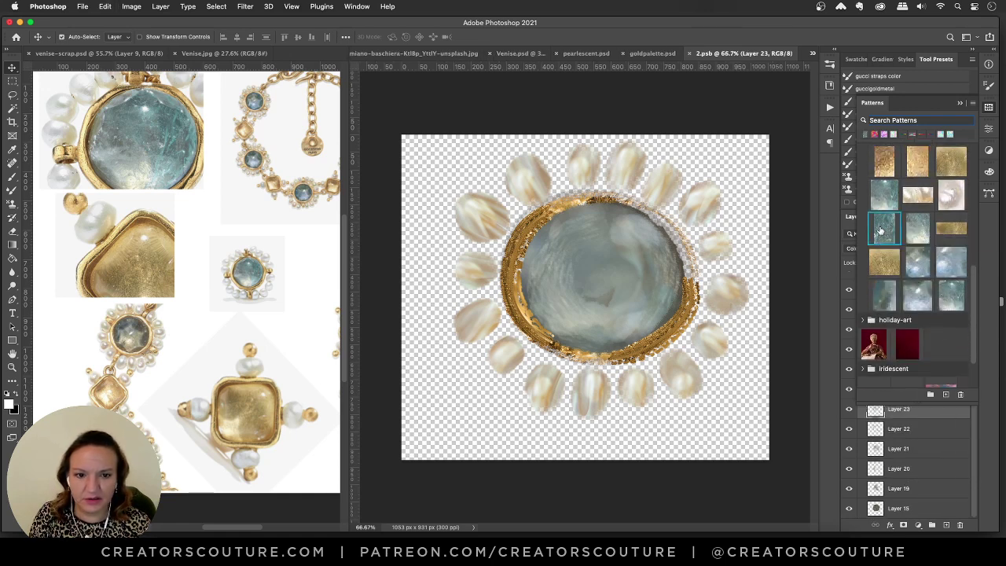
pyautogui.press('super+z')
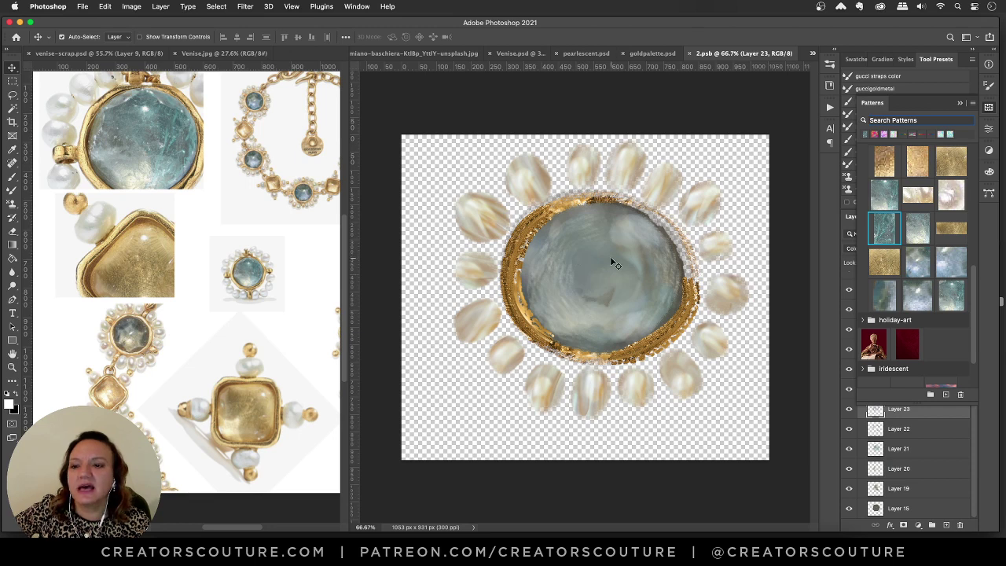
# Compare the blue stones and necklace references in venise-scrap.psd with the painted stone, ending on 2.psb.
pyautogui.click(139, 127)
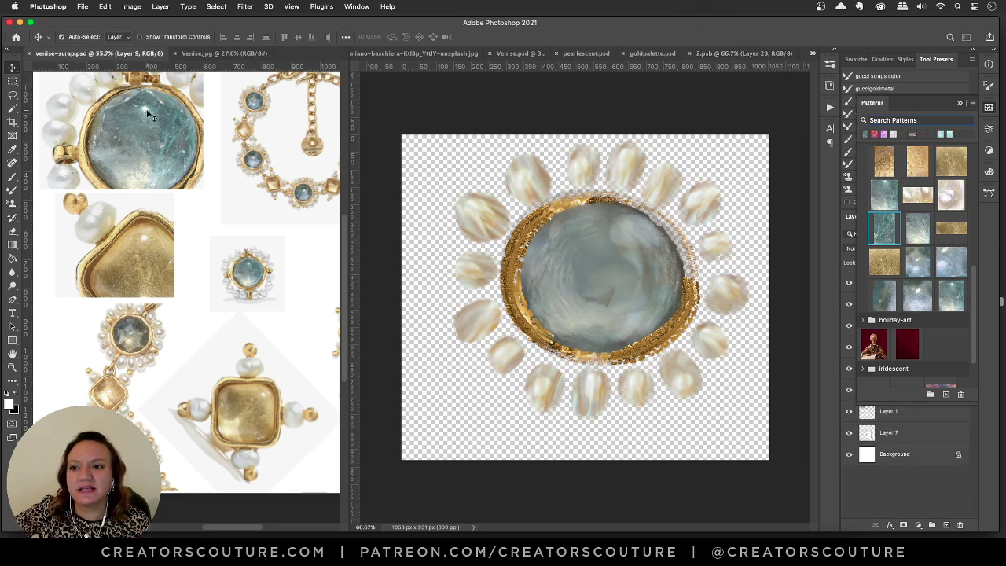
pyautogui.hscroll(5, 251, 294)
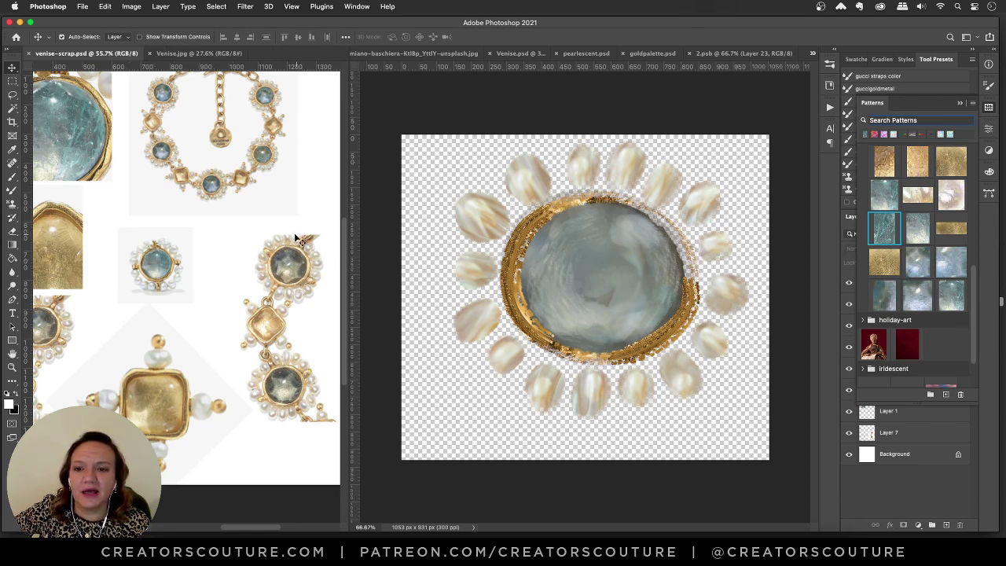
pyautogui.click(522, 166)
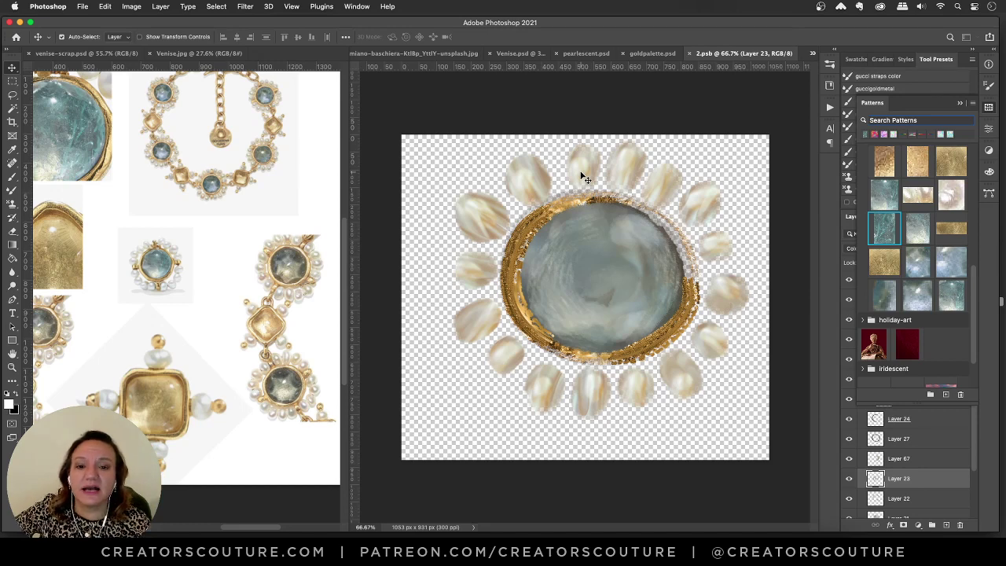
# Close the pattern library, hide Layer 23 in 2.psb, and select Layer 45 from the pearls around the stone.
pyautogui.click(989, 107)
pyautogui.scroll(-2, 912, 371)
pyautogui.click(848, 437)
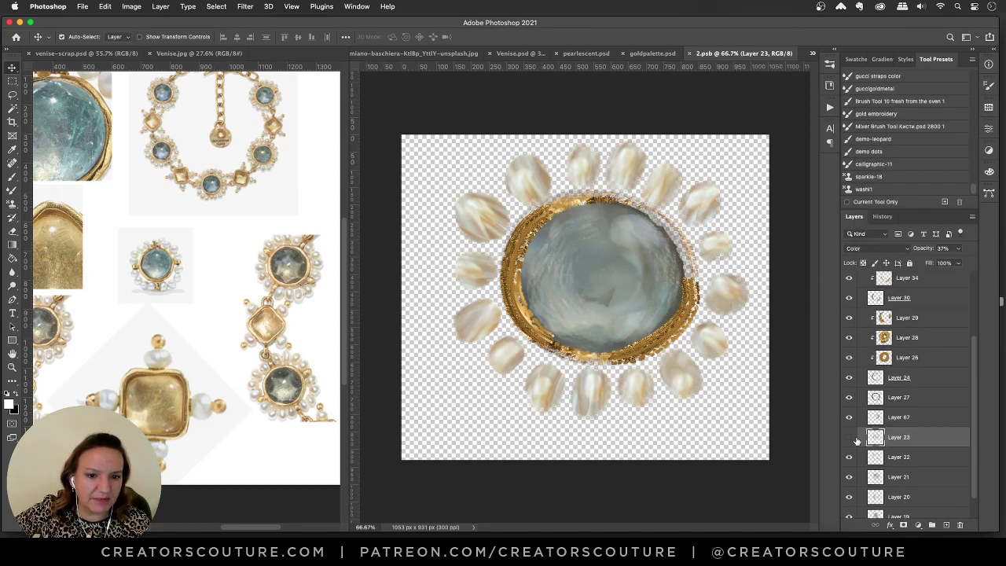
pyautogui.click(640, 193)
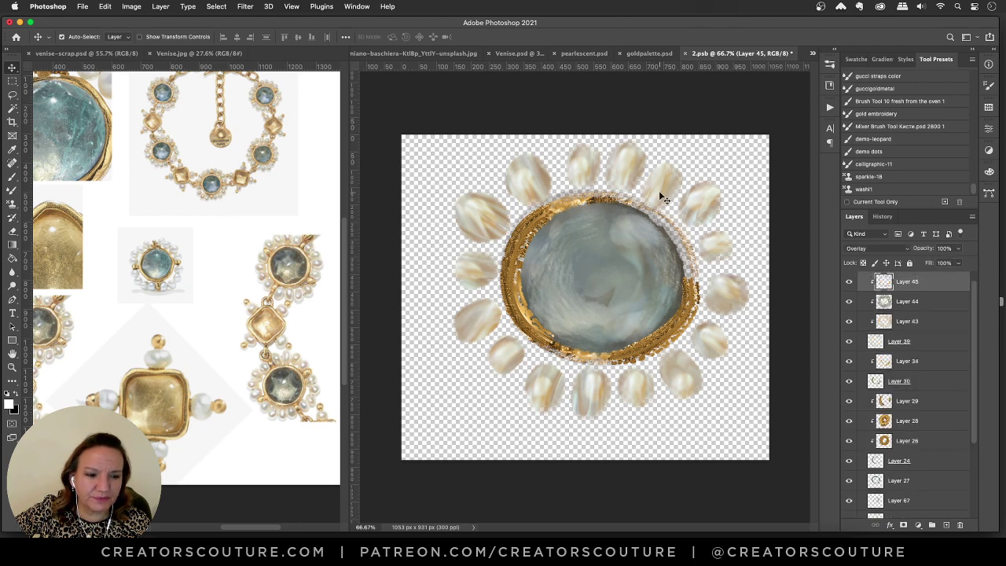
pyautogui.scroll(1, 891, 390)
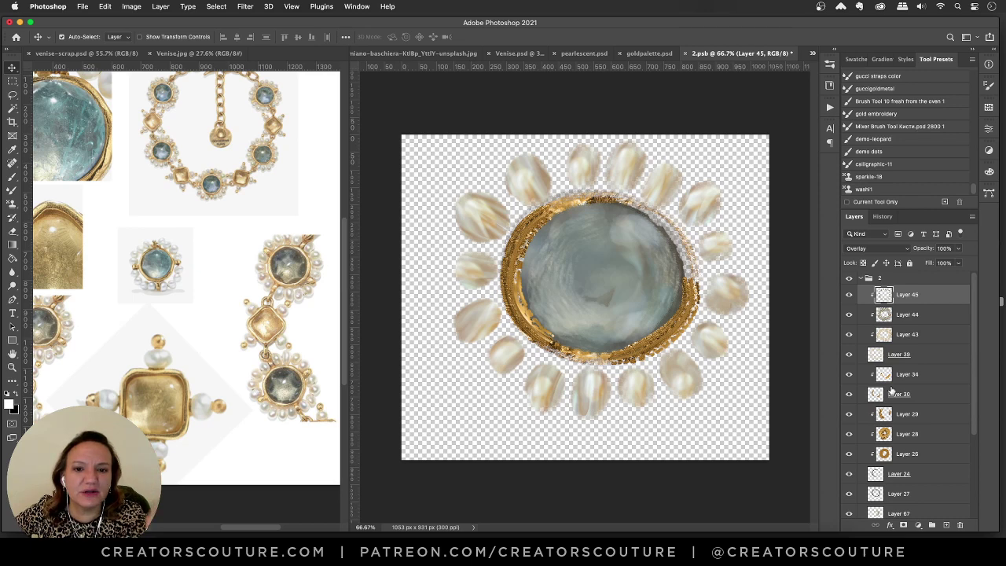
# Hide Layers 45, 44 and 43 to expose the pearls' base color, and select the base Layer 39.
pyautogui.click(849, 294)
pyautogui.click(849, 314)
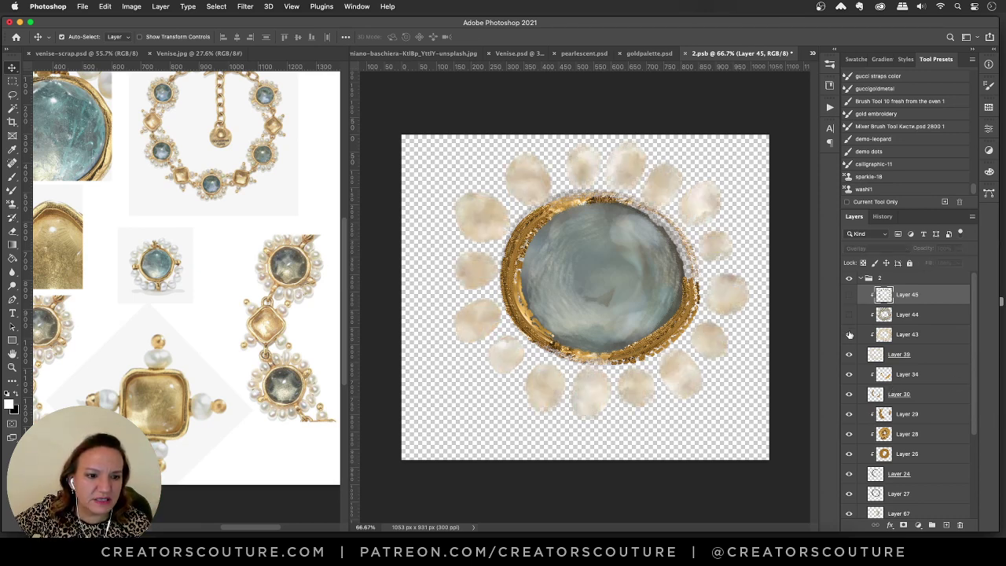
pyautogui.click(926, 340)
pyautogui.click(850, 338)
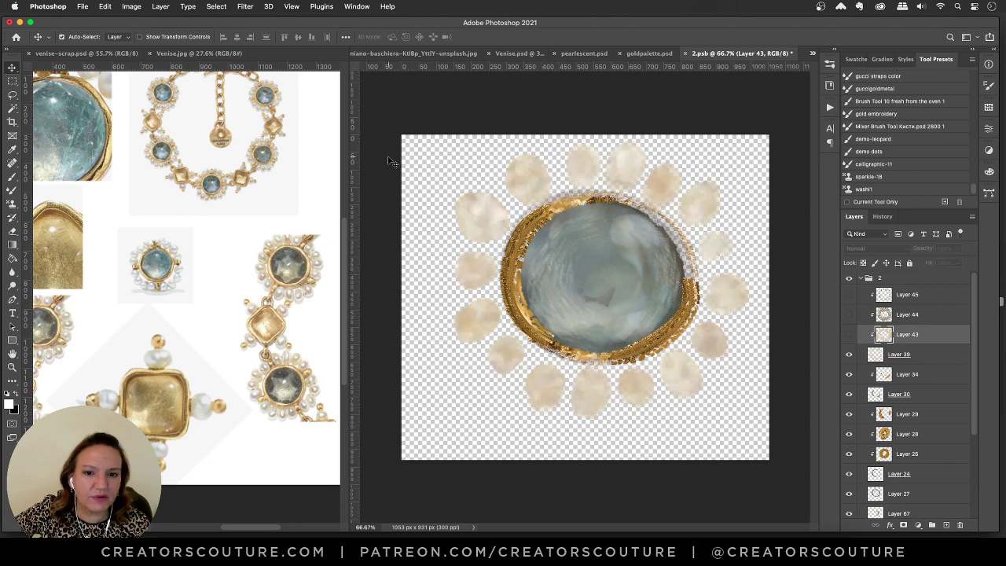
pyautogui.hotkey('alt', '[')
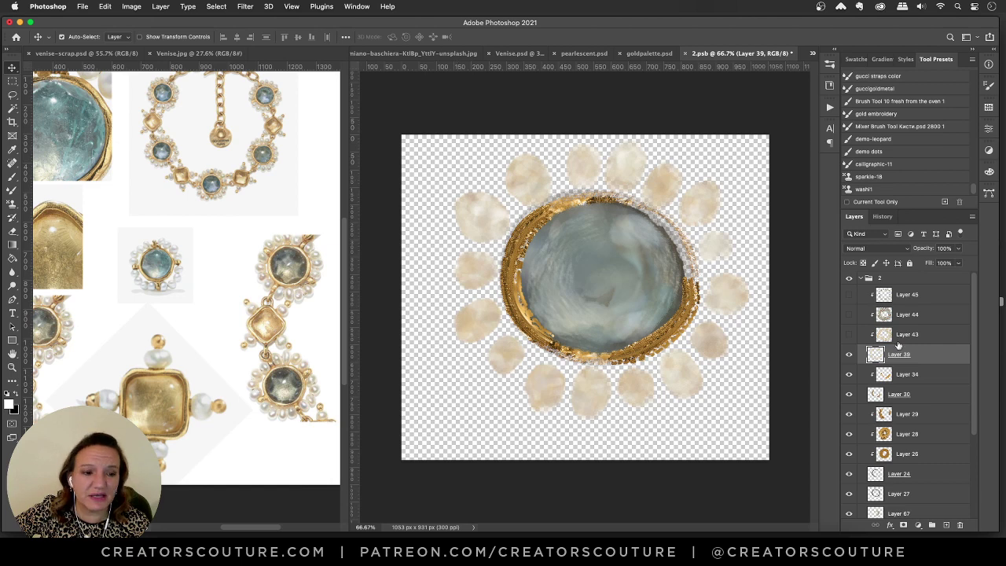
# Show Layer 43 over the pearls again and check the pearl pattern in the pattern library.
pyautogui.click(916, 334)
pyautogui.click(849, 334)
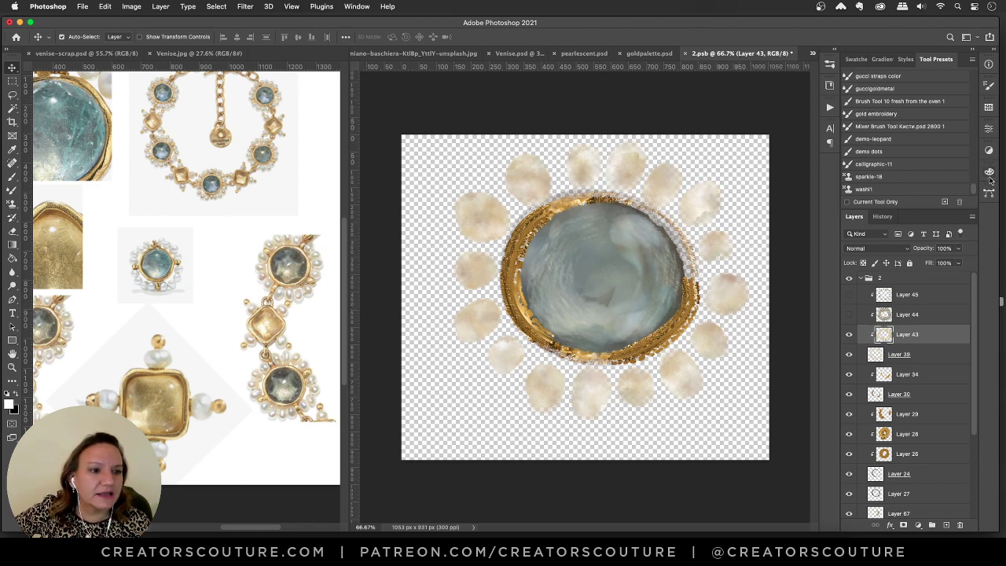
pyautogui.click(988, 104)
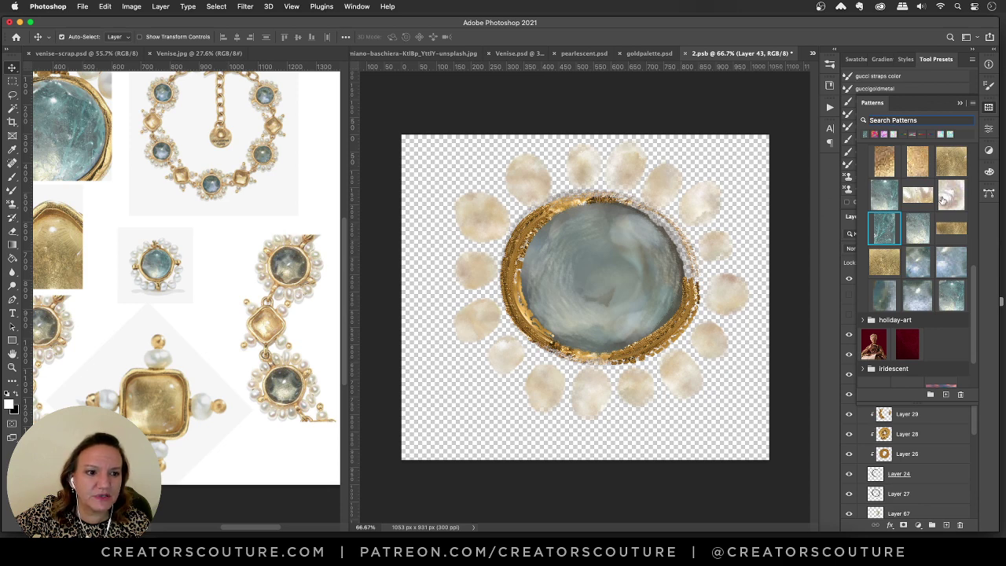
pyautogui.click(988, 107)
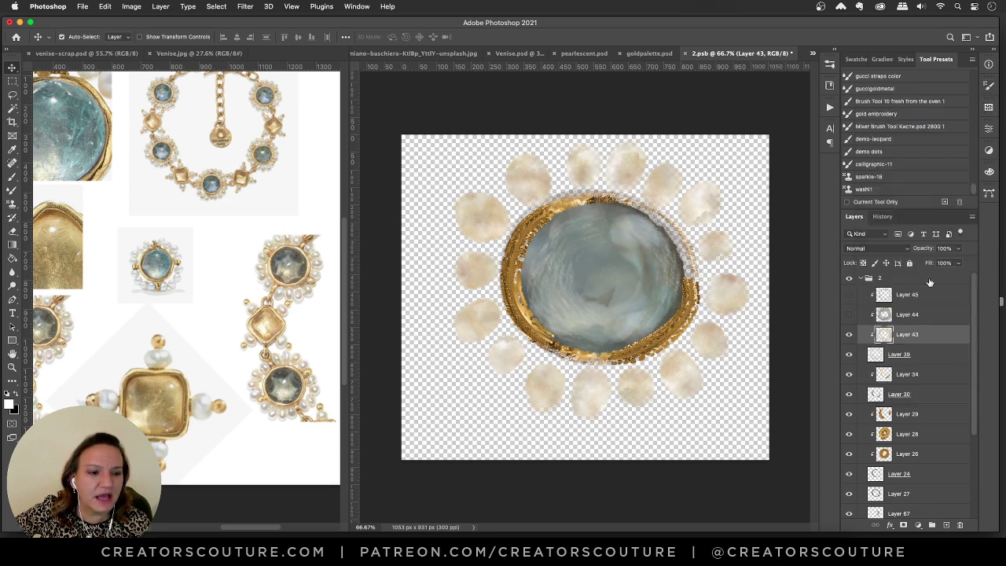
# Show and select Layer 44, check its opacity, and compare the pearls with and without its streaks.
pyautogui.click(849, 315)
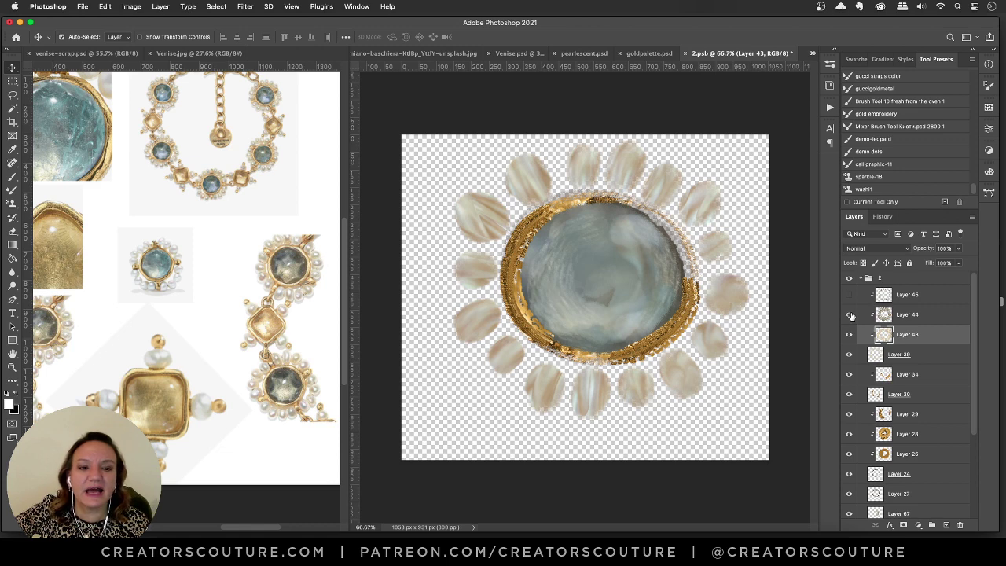
pyautogui.click(913, 314)
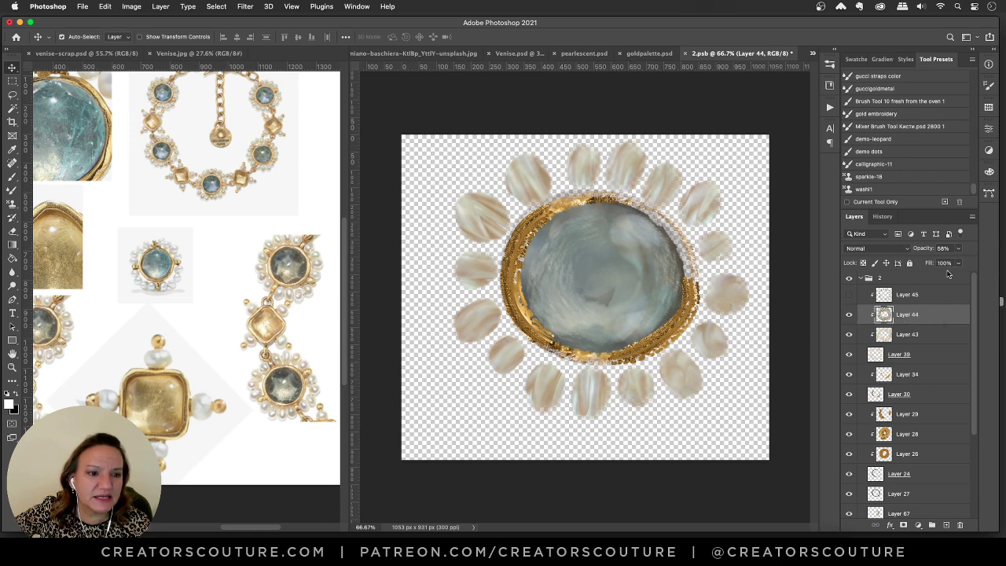
pyautogui.click(958, 249)
pyautogui.click(958, 249)
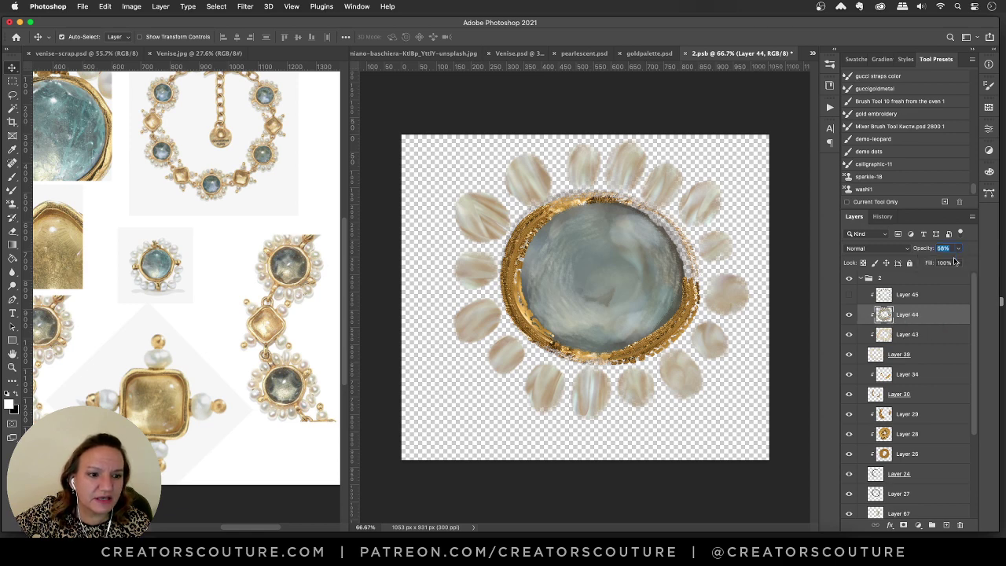
pyautogui.click(848, 315)
pyautogui.click(848, 314)
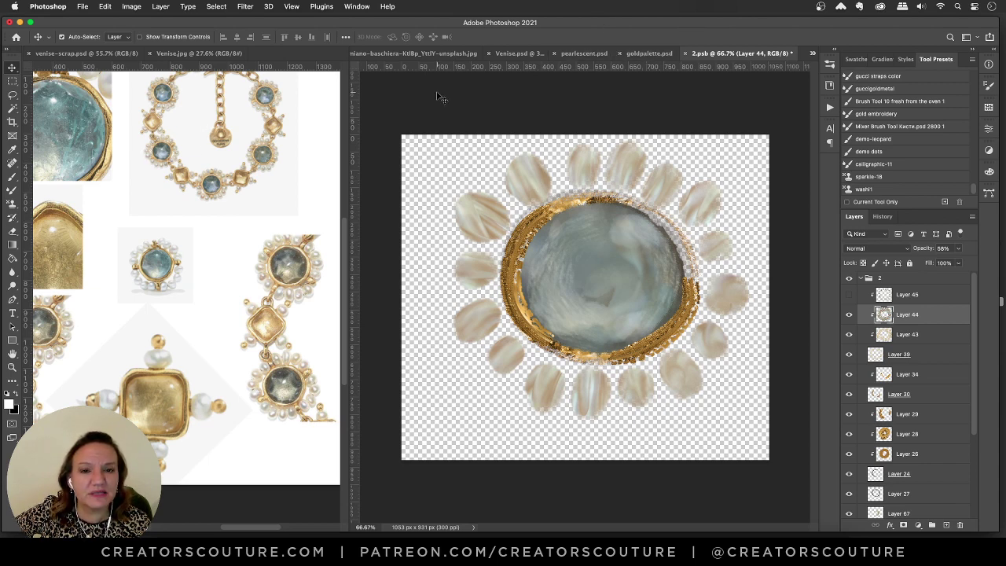
# Review the texture swatches in pearlescent.psd and goldpalette.psd, then return to 2.psb.
pyautogui.click(580, 55)
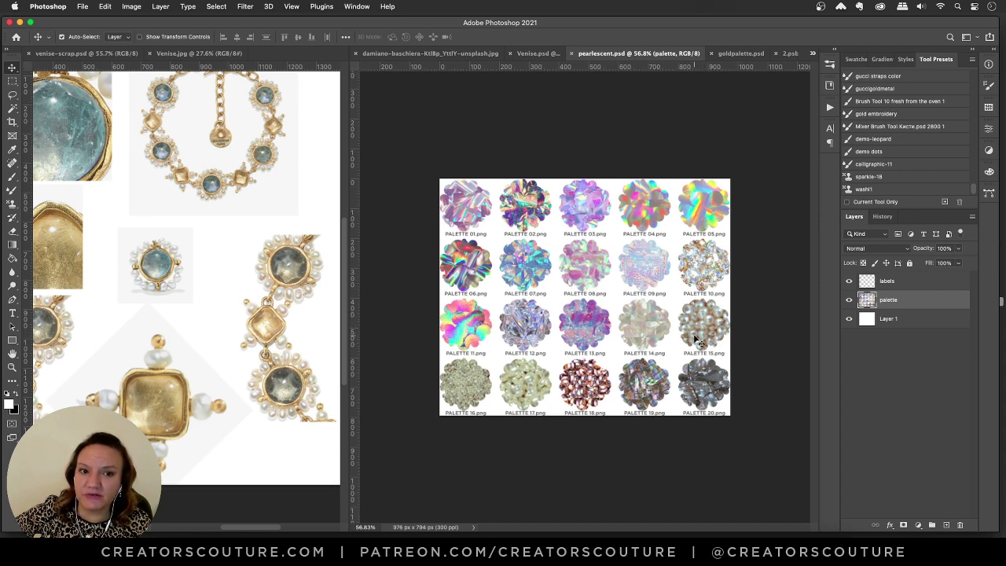
pyautogui.click(738, 52)
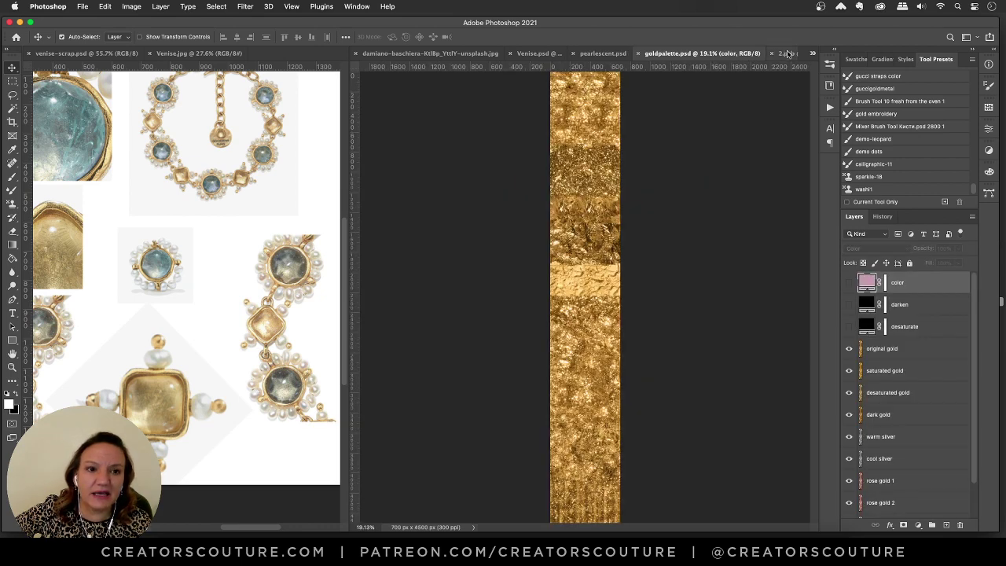
pyautogui.click(789, 53)
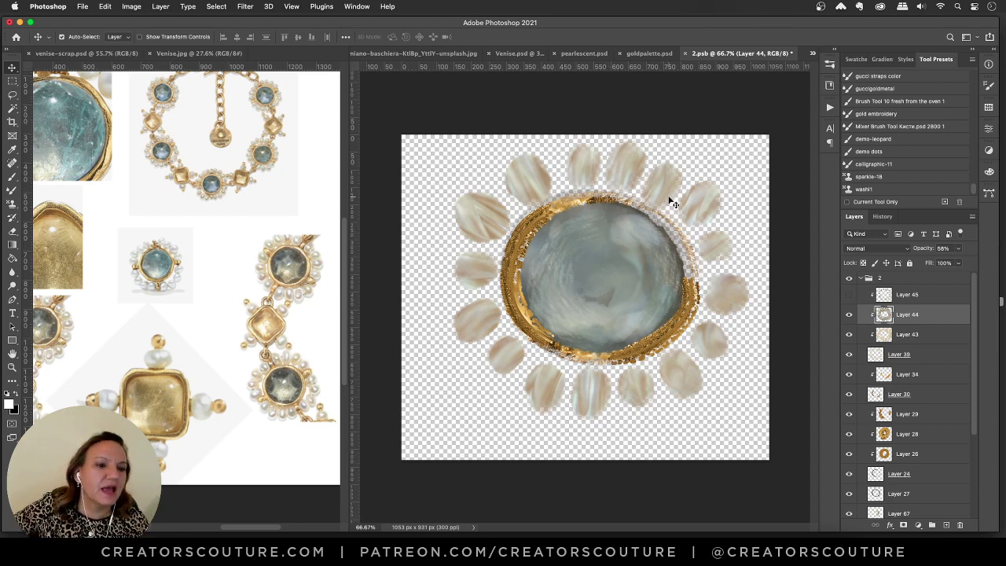
# Select Layer 45 and compare the pearls with and without its Overlay highlights, leaving the layer shown.
pyautogui.click(904, 298)
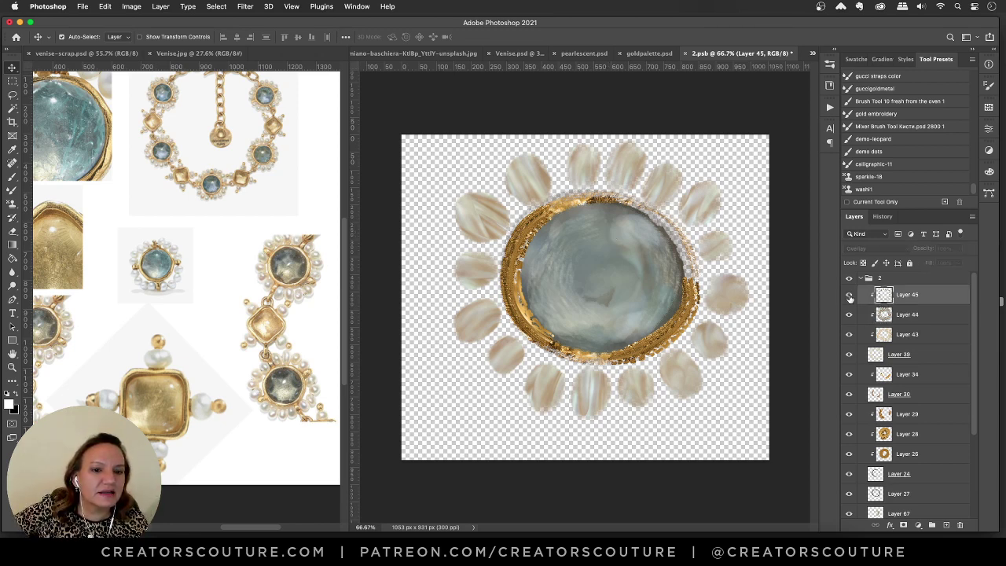
pyautogui.click(848, 295)
pyautogui.click(849, 296)
pyautogui.click(849, 296)
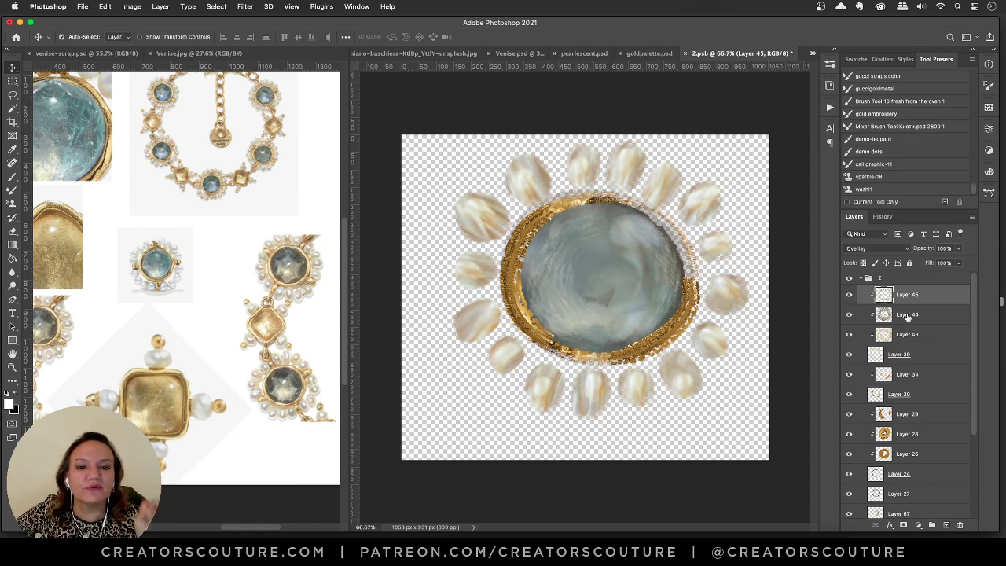
pyautogui.scroll(-2, 912, 338)
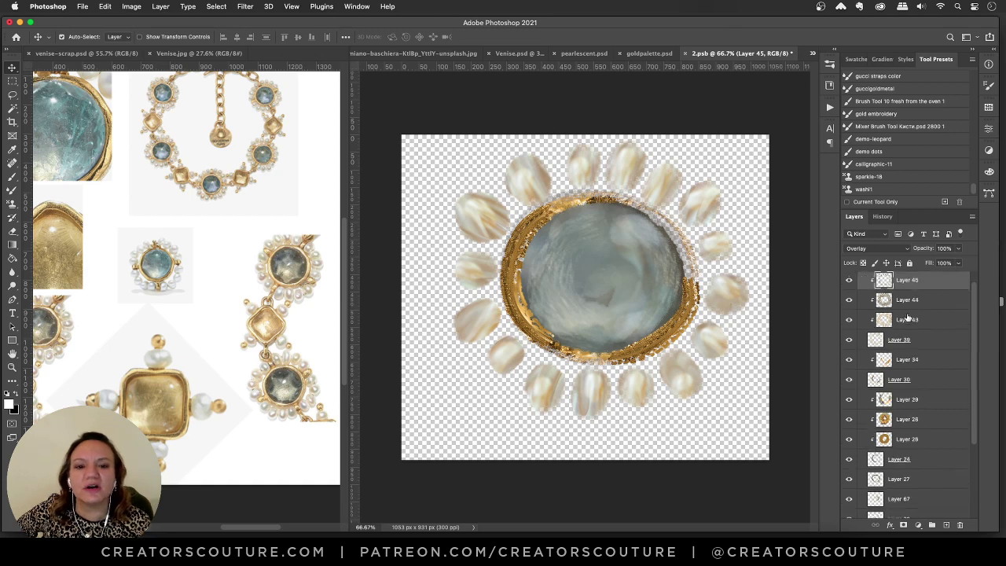
pyautogui.scroll(2, 919, 369)
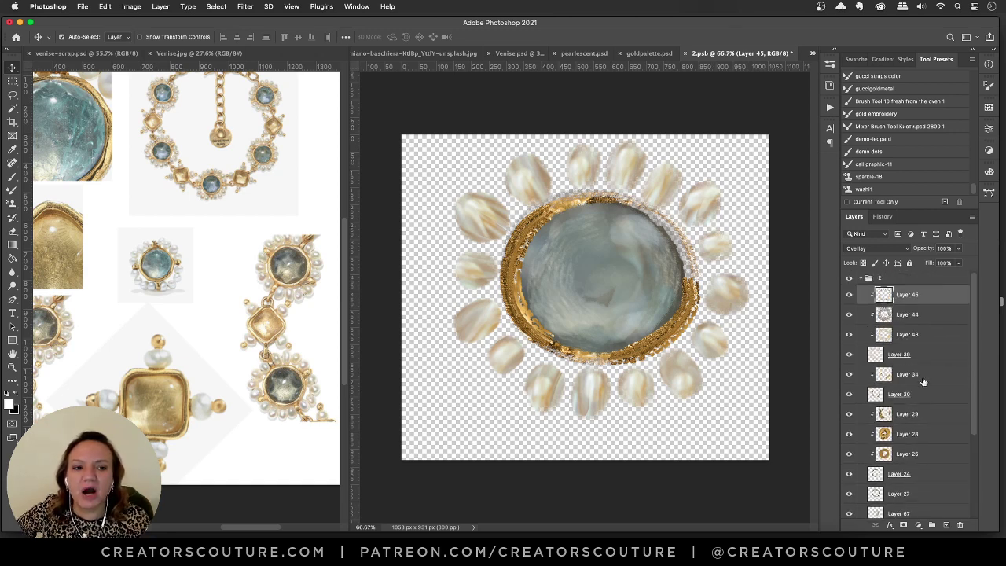
pyautogui.click(848, 295)
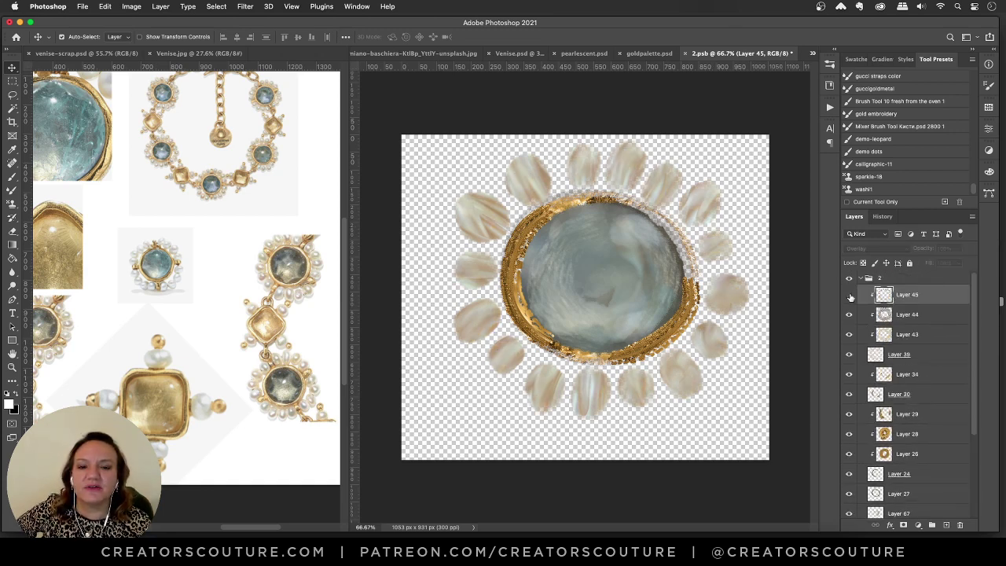
pyautogui.click(849, 295)
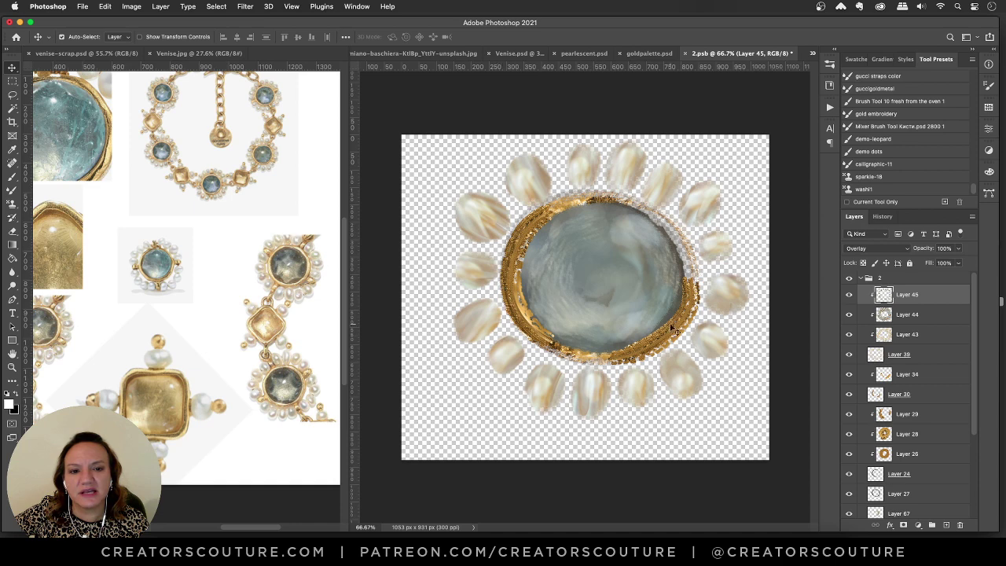
# Close 2.psb without saving its changes and switch to Venise.psd.
pyautogui.click(684, 53)
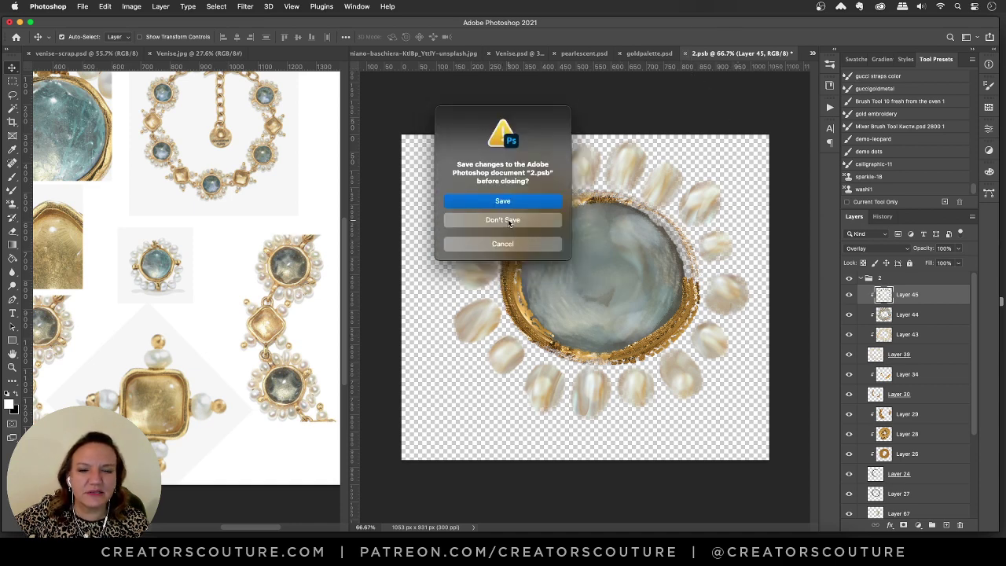
pyautogui.click(510, 221)
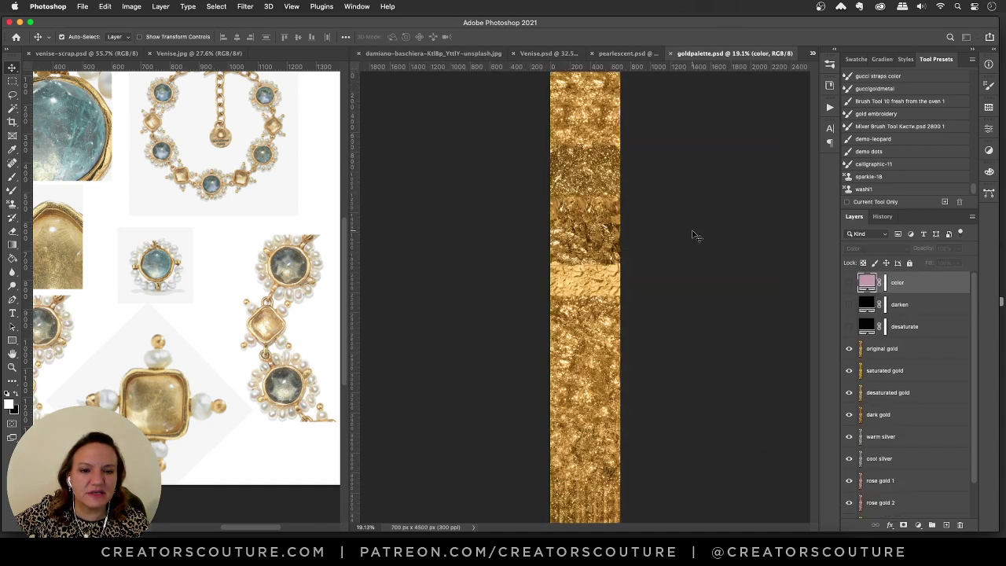
pyautogui.click(528, 54)
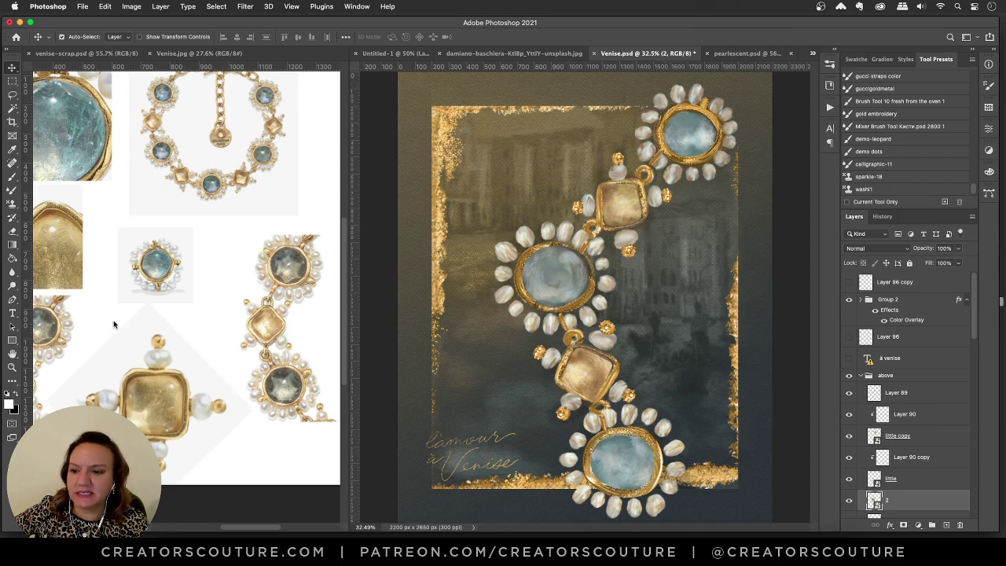
# Examine the gold square stones, blue stones and pearls of Venise.psd up close against the references, ending with the whole illustration in view.
pyautogui.press('z')
pyautogui.moveTo(591, 166); pyautogui.dragTo(655, 223)
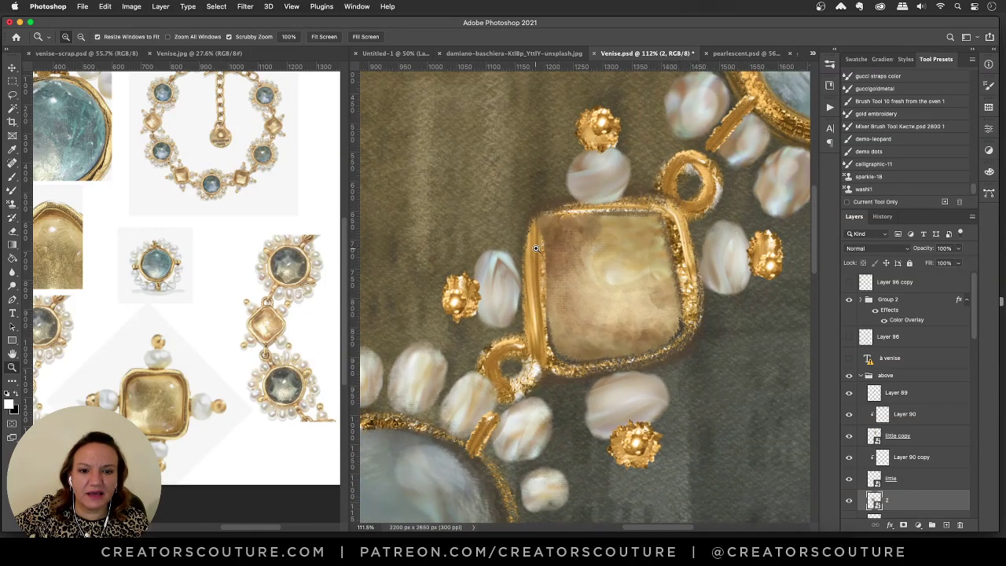
pyautogui.scroll(-2, 85, 361)
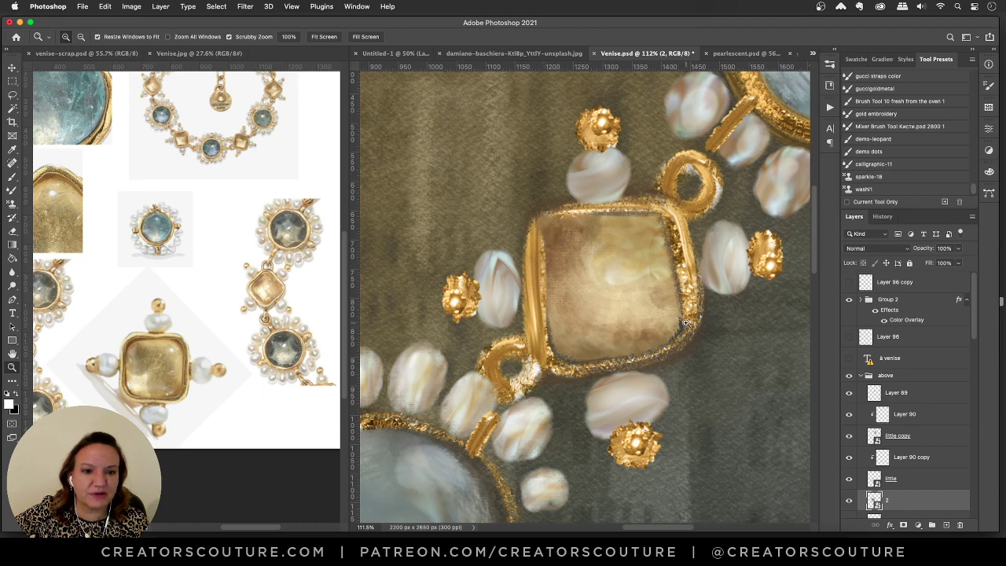
pyautogui.scroll(-1, 616, 327)
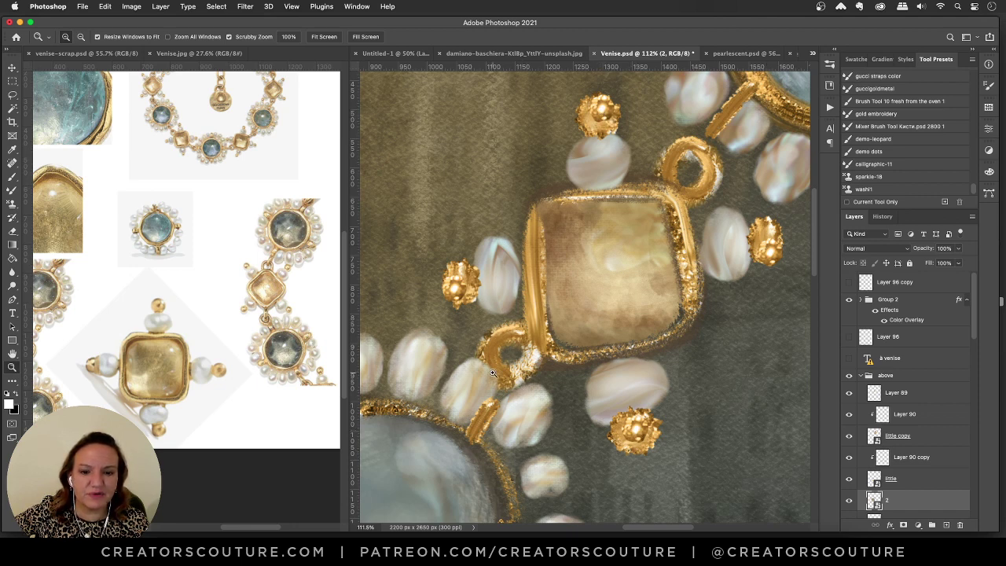
pyautogui.scroll(-5, 514, 347)
pyautogui.hscroll(-5, 515, 348)
pyautogui.scroll(-5, 500, 348)
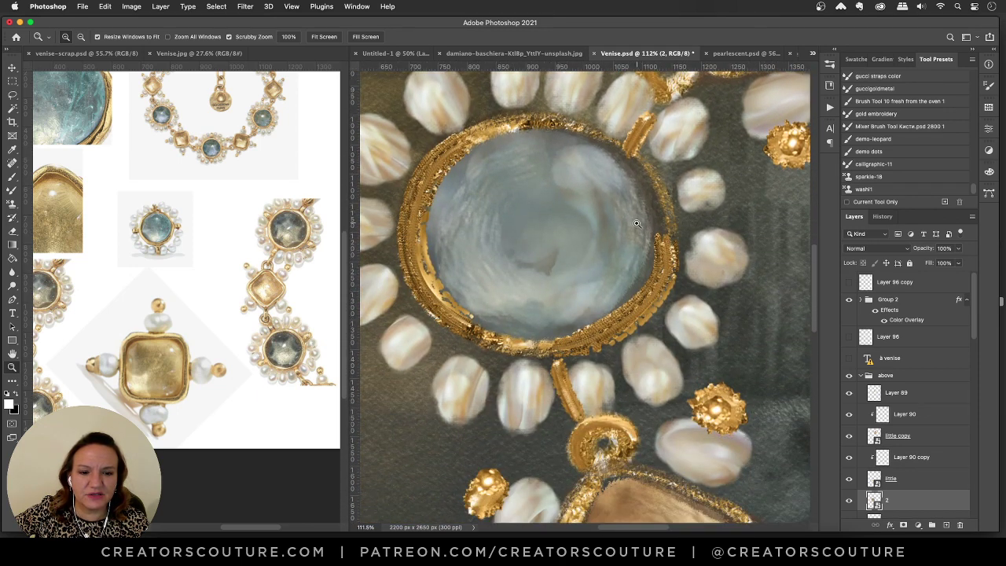
pyautogui.scroll(-5, 636, 224)
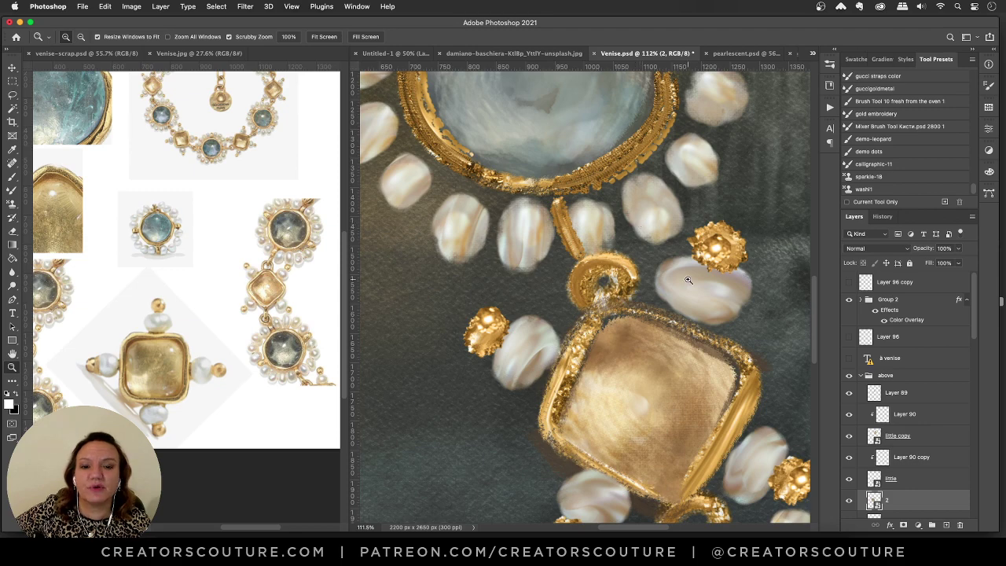
pyautogui.scroll(-5, 697, 281)
pyautogui.scroll(-4, 697, 282)
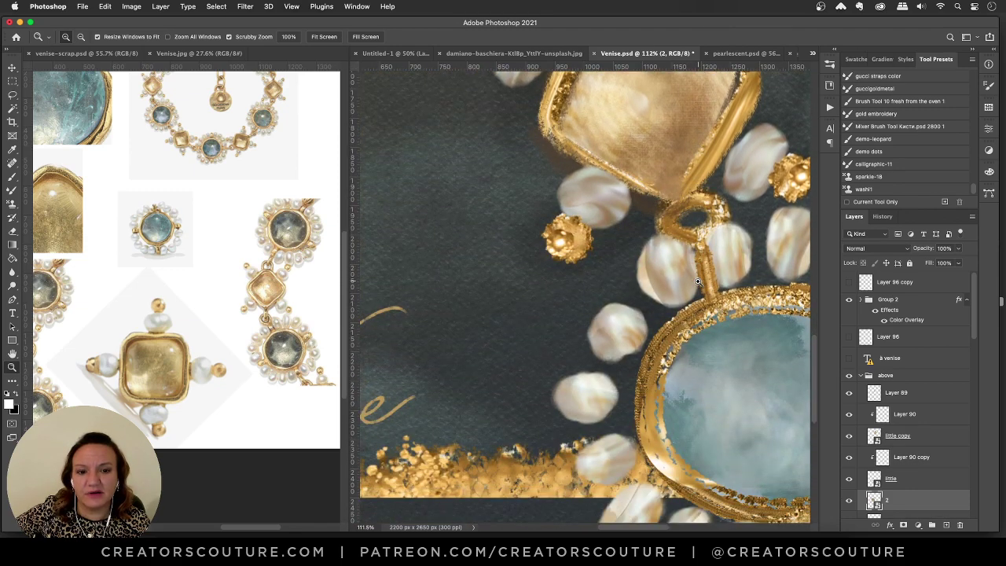
pyautogui.scroll(-3, 693, 271)
pyautogui.scroll(10, 692, 268)
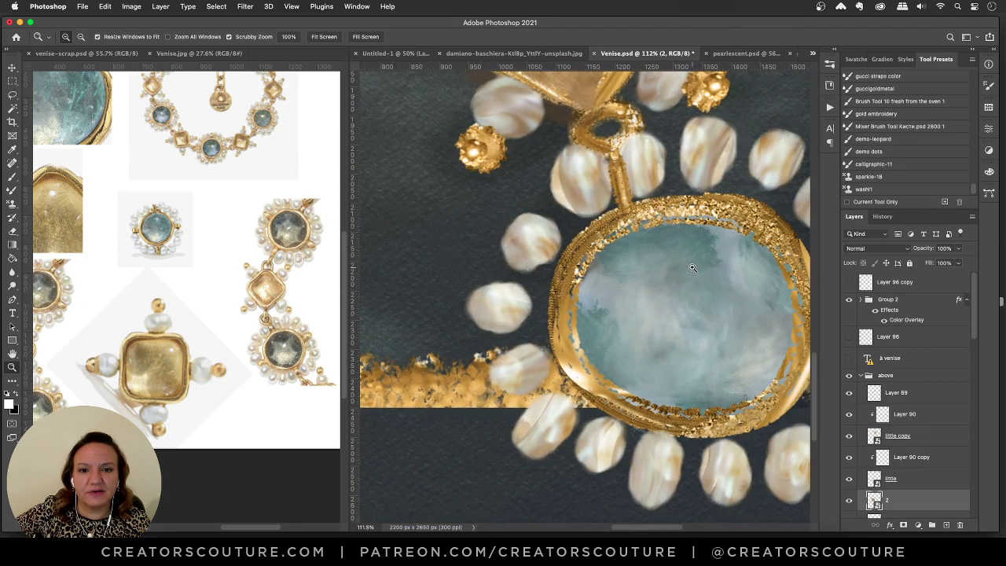
pyautogui.hscroll(5, 692, 268)
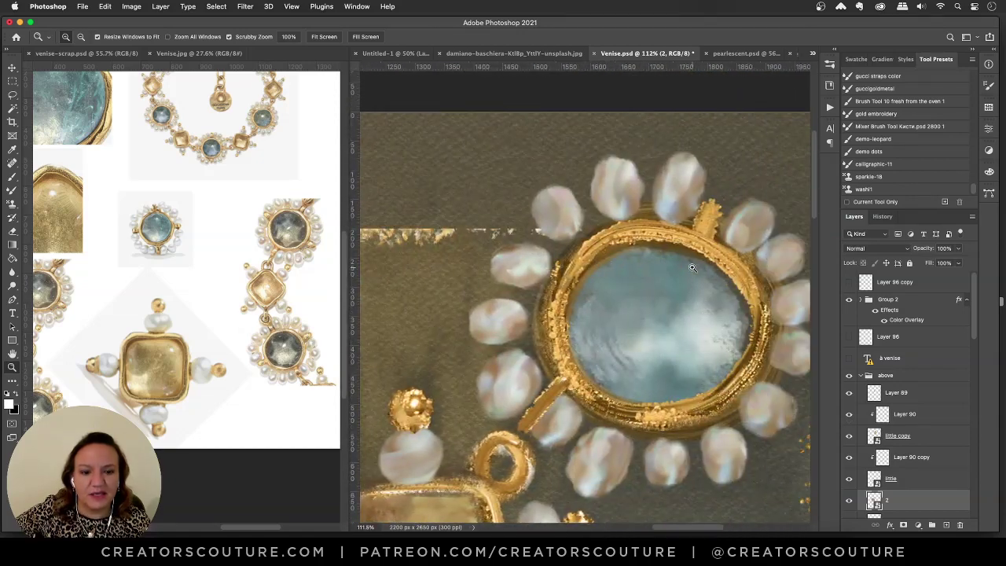
pyautogui.press('super+0')
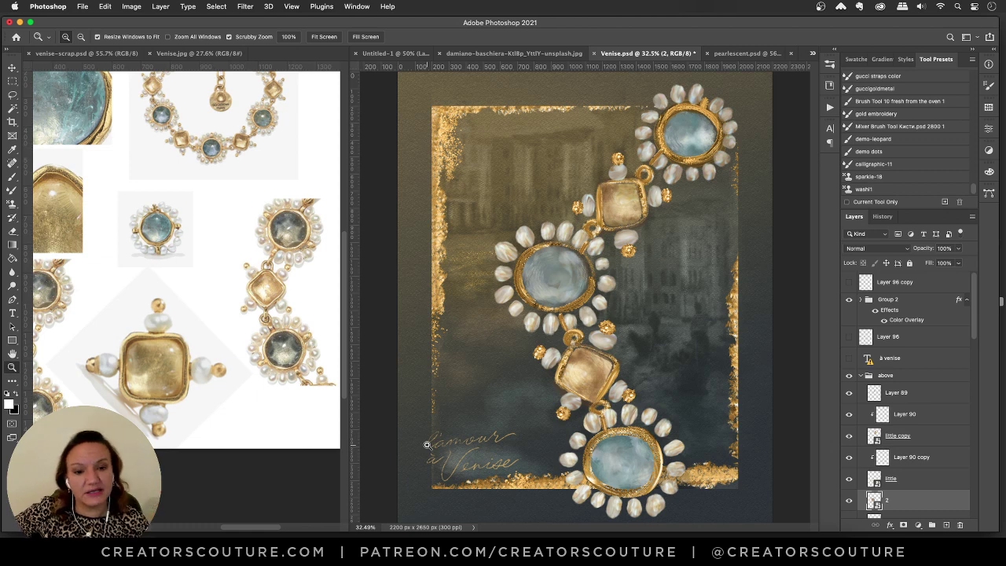
pyautogui.scroll(3, 255, 417)
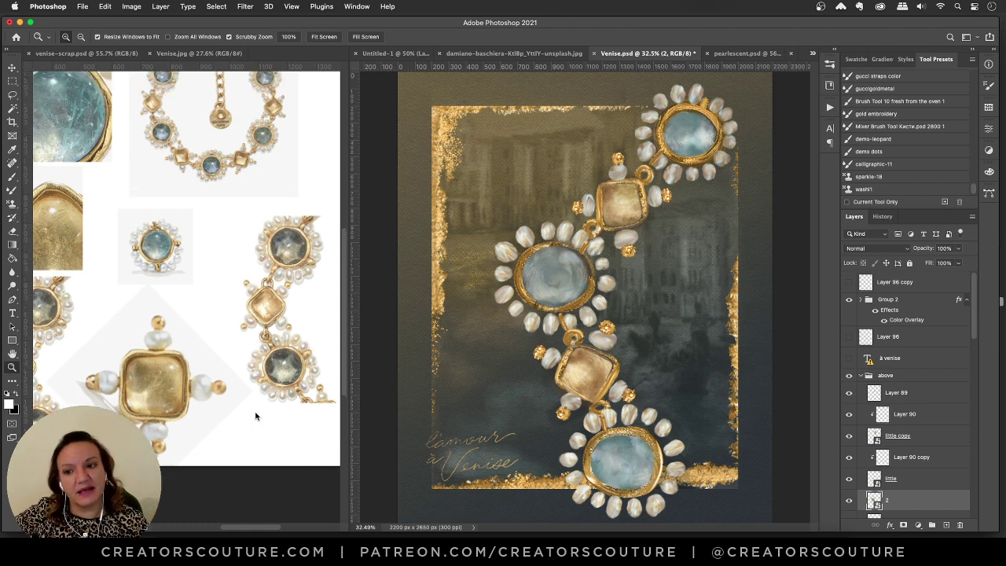